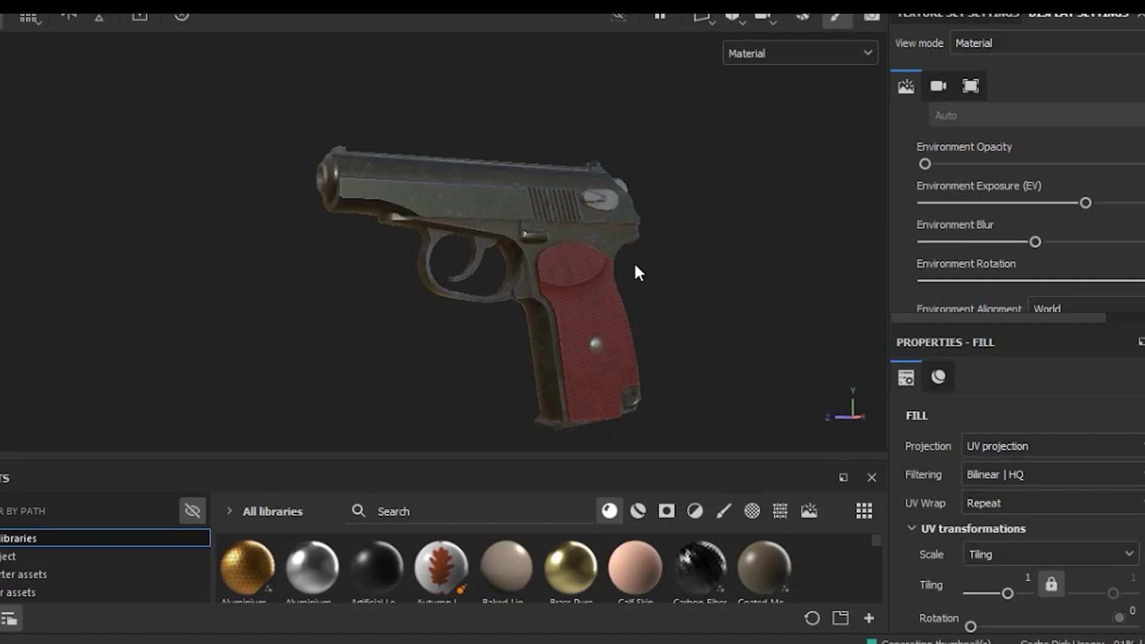
# Step: Examine the finished textured pistol from several angles, including the worn metal slide up close and the red grip
pyautogui.keyDown('alt'); pyautogui.moveTo(635, 263); pyautogui.dragTo(851, 296, button='right'); pyautogui.keyUp('alt')
pyautogui.keyDown('alt'); pyautogui.moveTo(749, 250); pyautogui.dragTo(797, 279, button='middle'); pyautogui.keyUp('alt')
pyautogui.keyDown('alt'); pyautogui.moveTo(760, 275); pyautogui.dragTo(883, 313, button='right'); pyautogui.keyUp('alt')
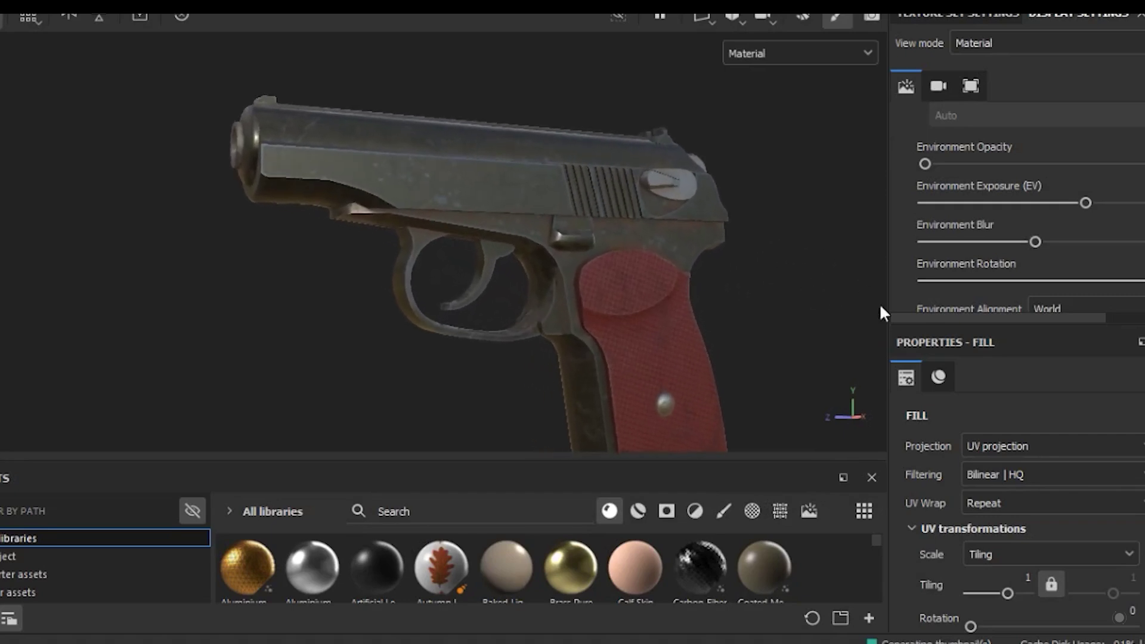
pyautogui.keyDown('alt'); pyautogui.moveTo(820, 297); pyautogui.dragTo(572, 346); pyautogui.keyUp('alt')
pyautogui.keyDown('alt'); pyautogui.moveTo(574, 349); pyautogui.dragTo(495, 368, button='middle'); pyautogui.keyUp('alt')
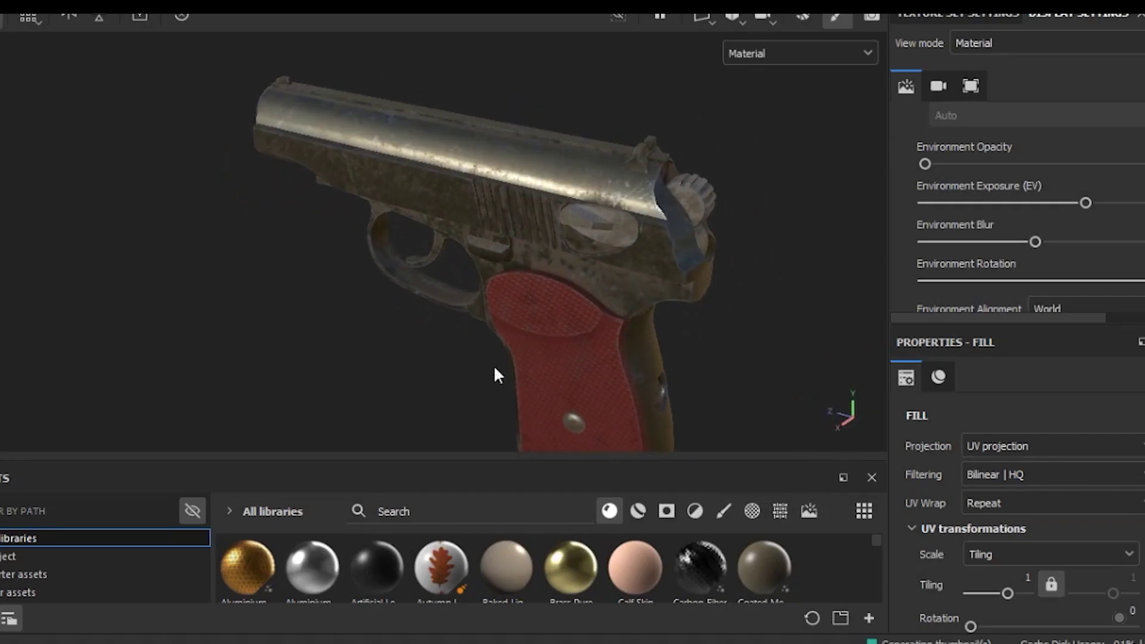
pyautogui.keyDown('alt'); pyautogui.moveTo(496, 374); pyautogui.dragTo(583, 339); pyautogui.keyUp('alt')
pyautogui.keyDown('shift'); pyautogui.moveTo(583, 340); pyautogui.dragTo(805, 332, button='right'); pyautogui.keyUp('shift')
pyautogui.keyDown('alt'); pyautogui.moveTo(699, 206); pyautogui.dragTo(752, 262); pyautogui.keyUp('alt')
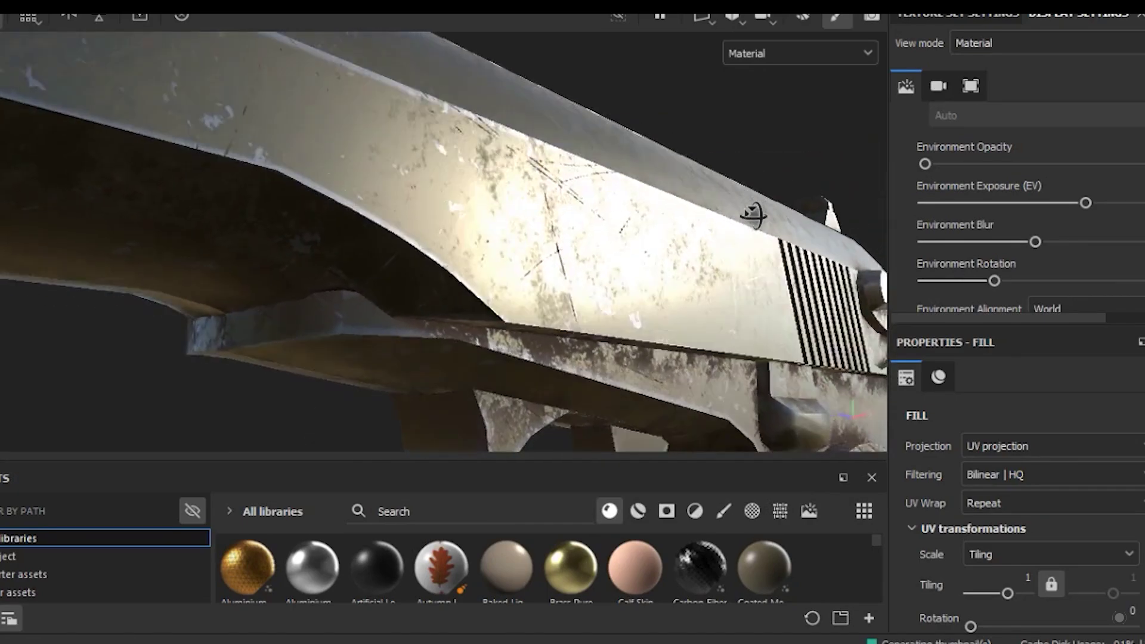
pyautogui.scroll(-4, 740, 257)
pyautogui.keyDown('alt'); pyautogui.moveTo(740, 257); pyautogui.dragTo(687, 222, button='middle'); pyautogui.keyUp('alt')
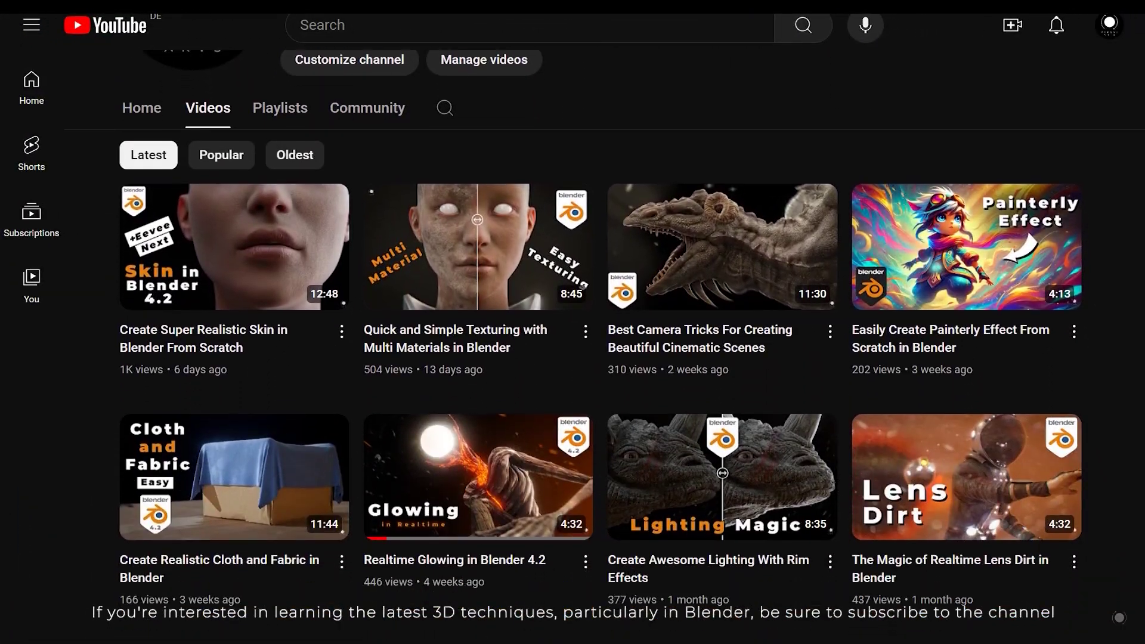
# Step: Look through the YouTube channel's videos and the 3D character and creature assets on the store.blacave.com home page
pyautogui.scroll(-9, 573, 346)
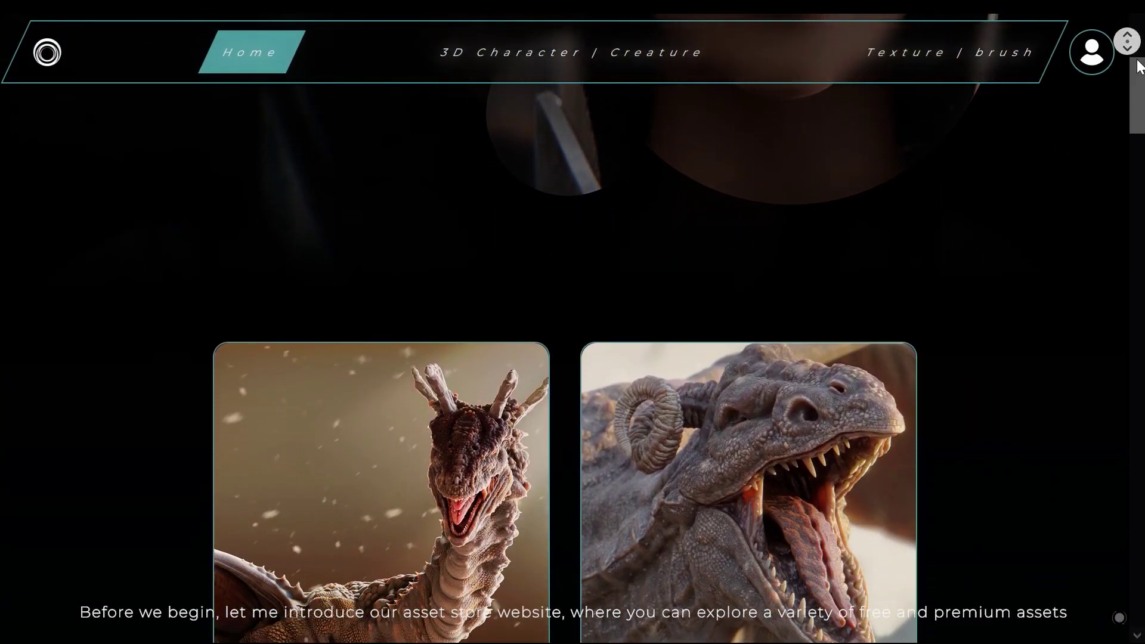
pyautogui.scroll(-7, 1138, 67)
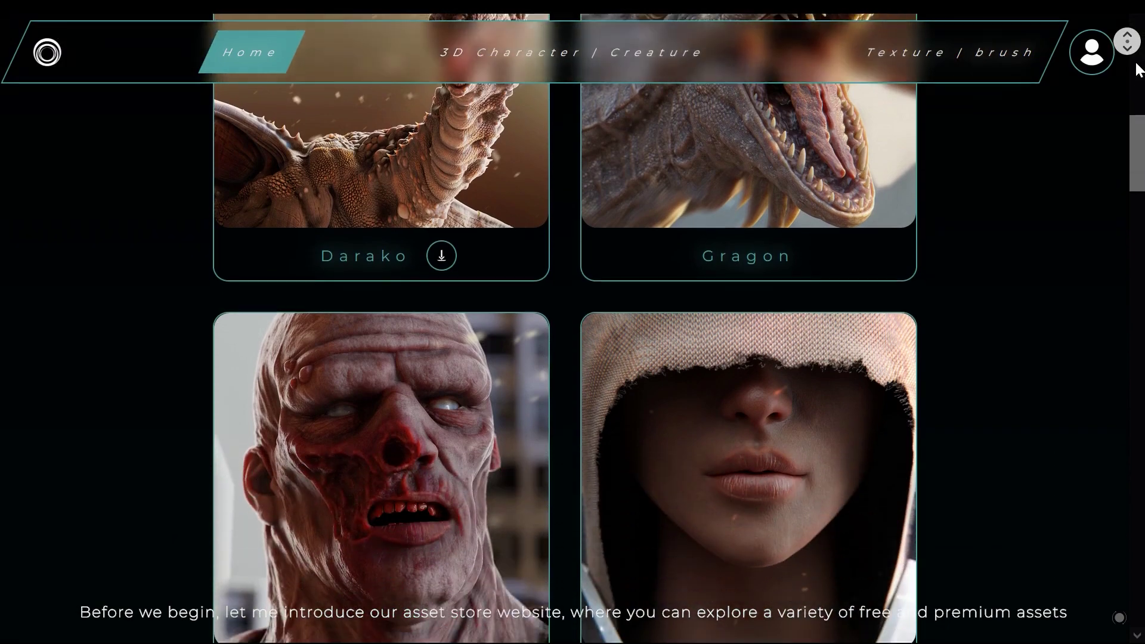
pyautogui.scroll(-7, 1138, 66)
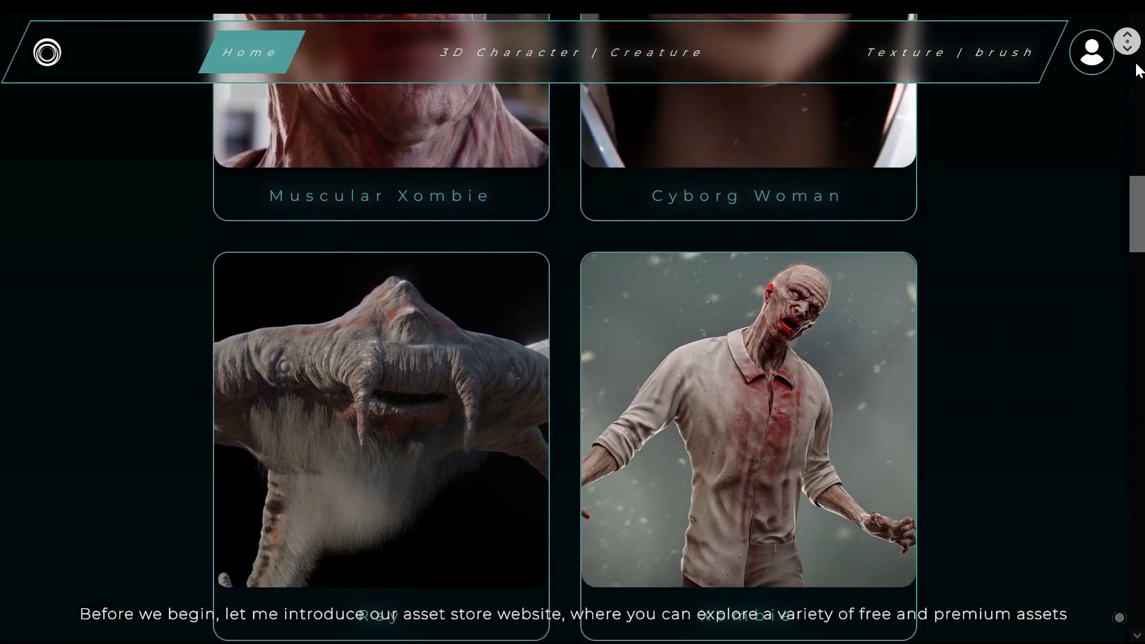
pyautogui.scroll(-7, 1138, 67)
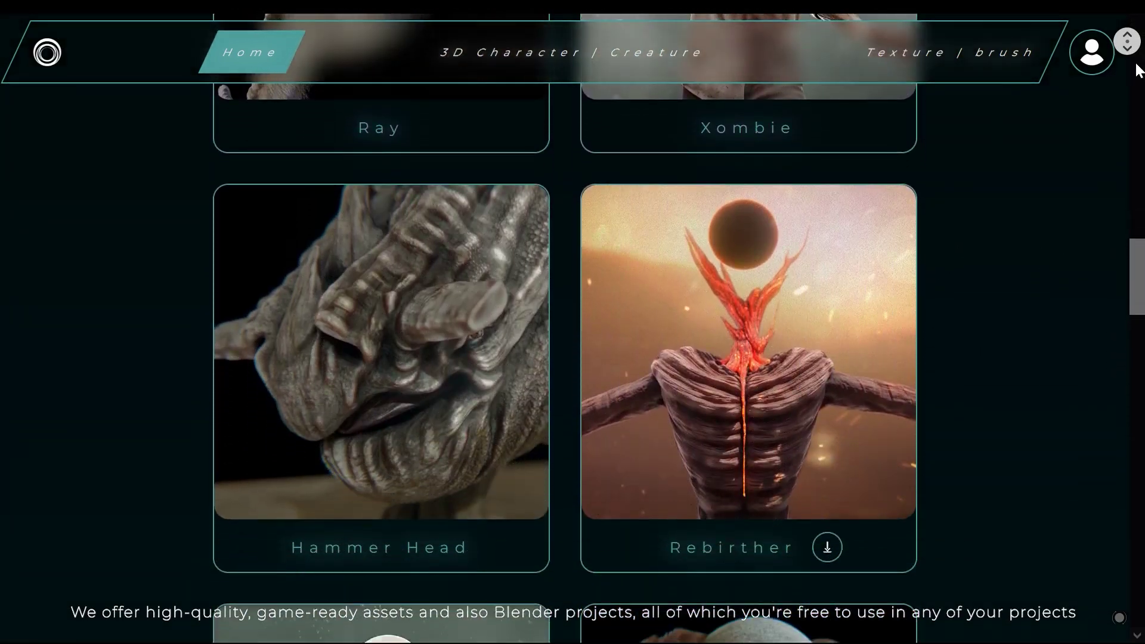
pyautogui.scroll(-4, 1137, 67)
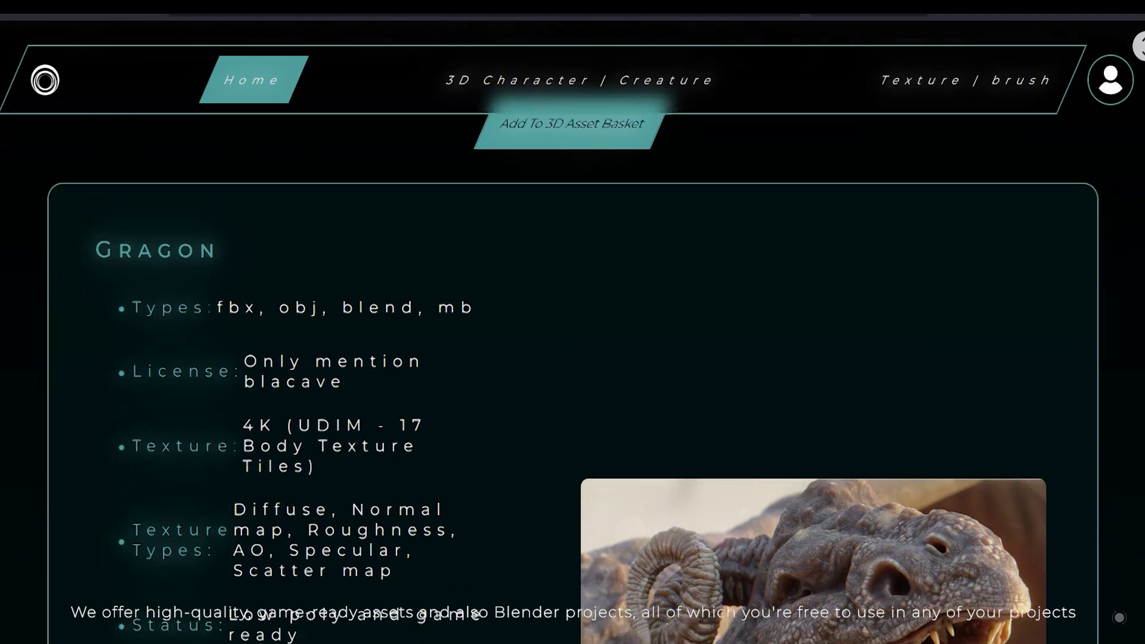
# Step: Review the Gragon asset's specifications and its preview images and videos on the store page
pyautogui.scroll(-8, 573, 334)
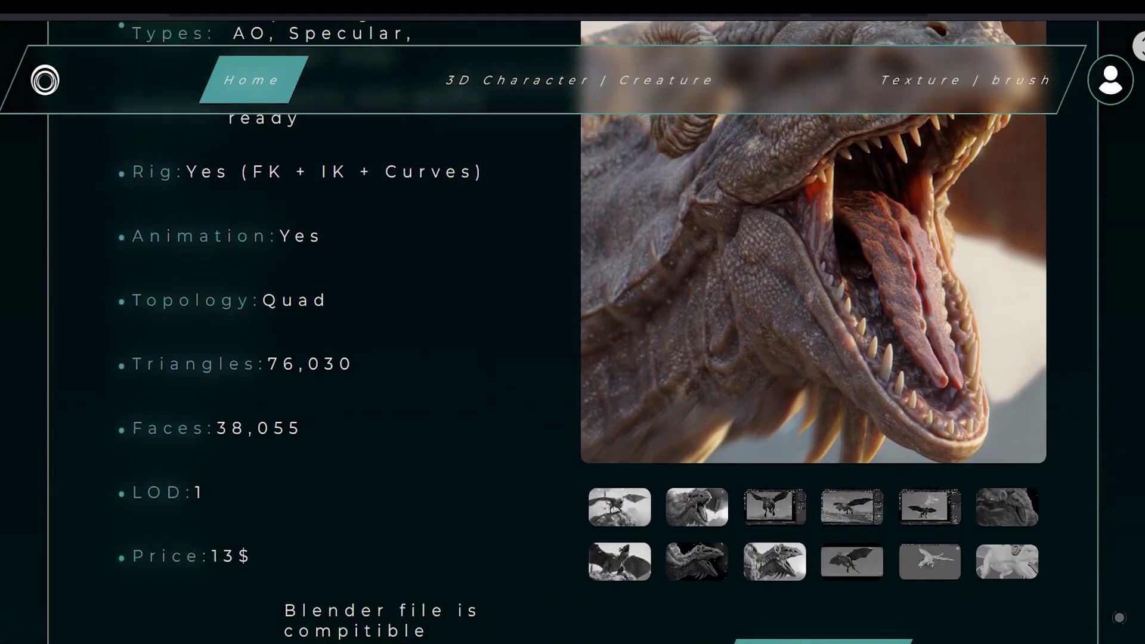
pyautogui.scroll(-6, 572, 334)
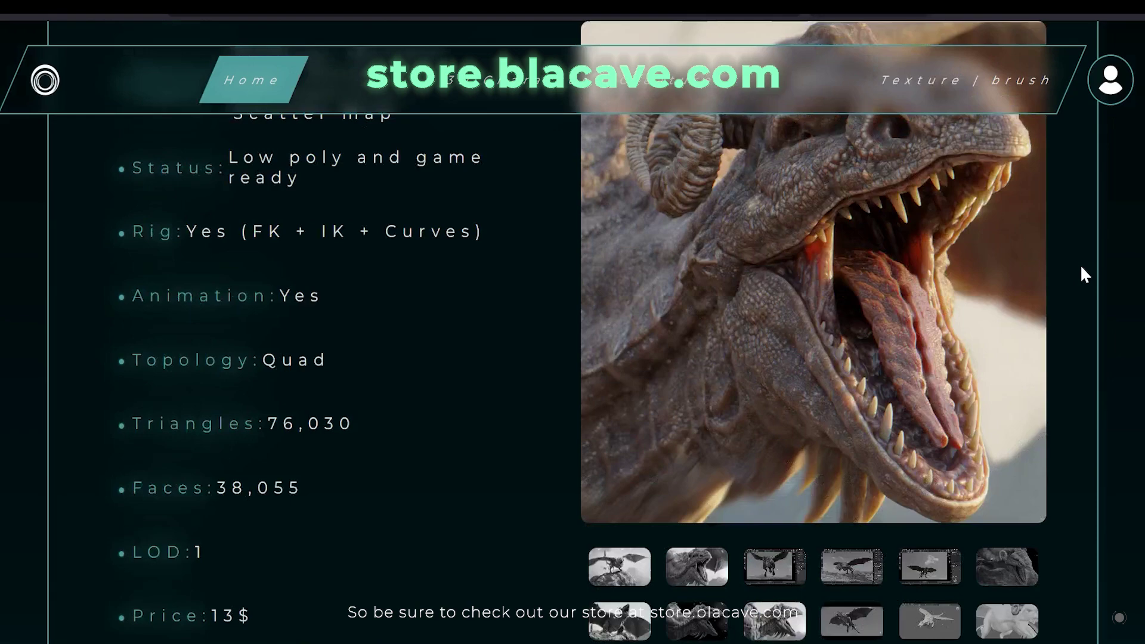
pyautogui.click(715, 569)
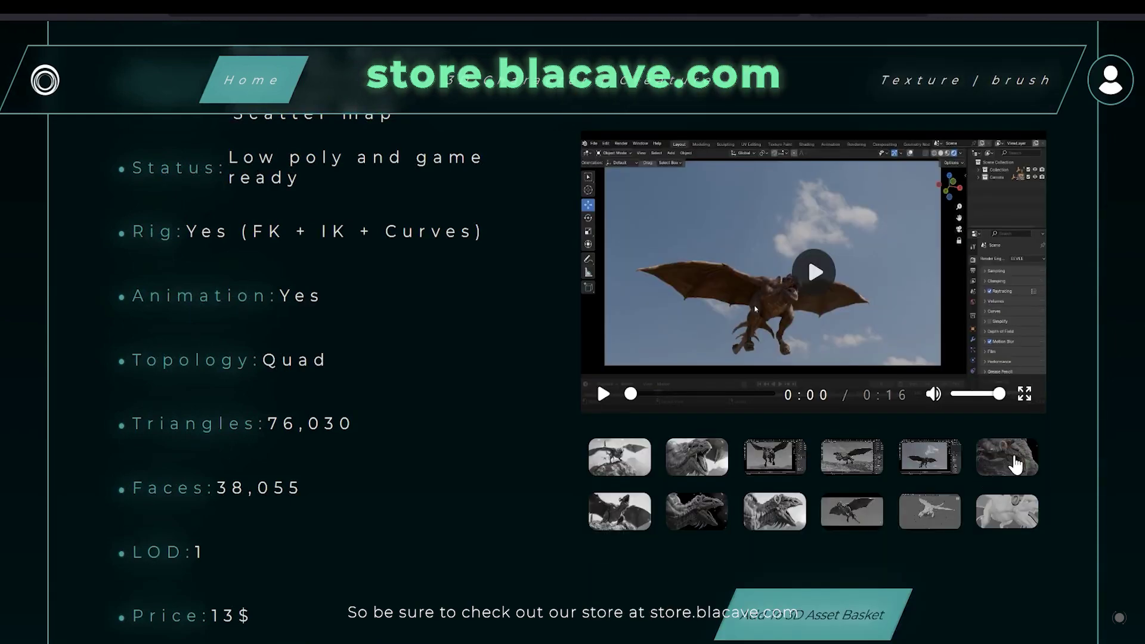
pyautogui.click(1023, 443)
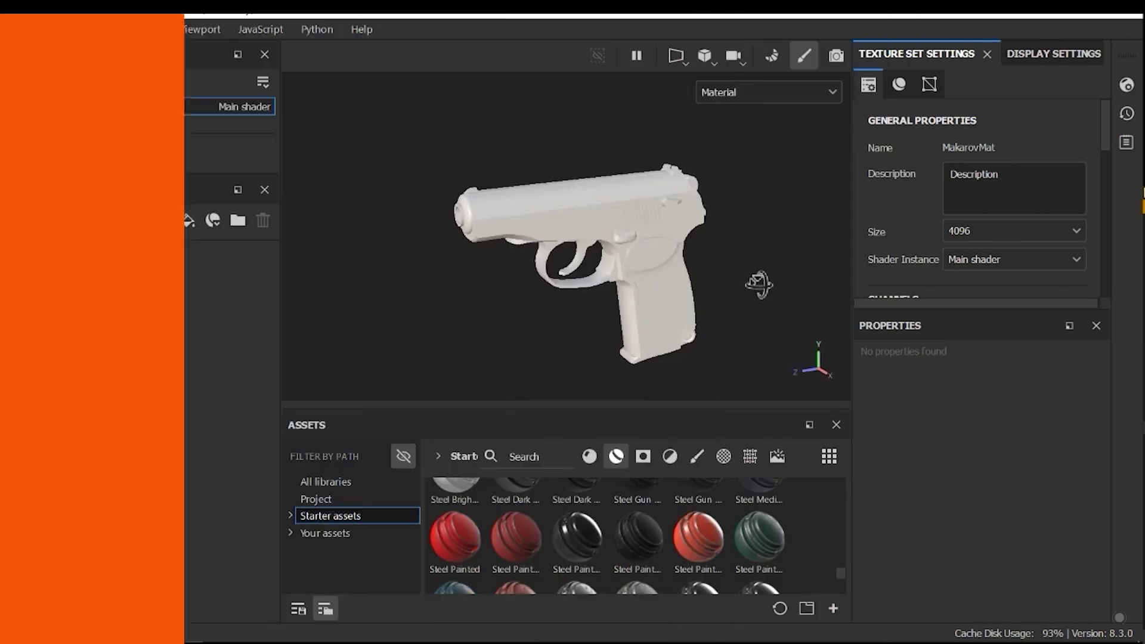
pyautogui.moveTo(717, 300)
pyautogui.keyDown('alt'); pyautogui.mouseDown()
pyautogui.moveTo(667, 302)
pyautogui.moveTo(755, 277)
pyautogui.moveTo(729, 210)
pyautogui.moveTo(662, 263)
pyautogui.moveTo(732, 306)
pyautogui.moveTo(721, 292)
pyautogui.mouseUp(); pyautogui.keyUp('alt')
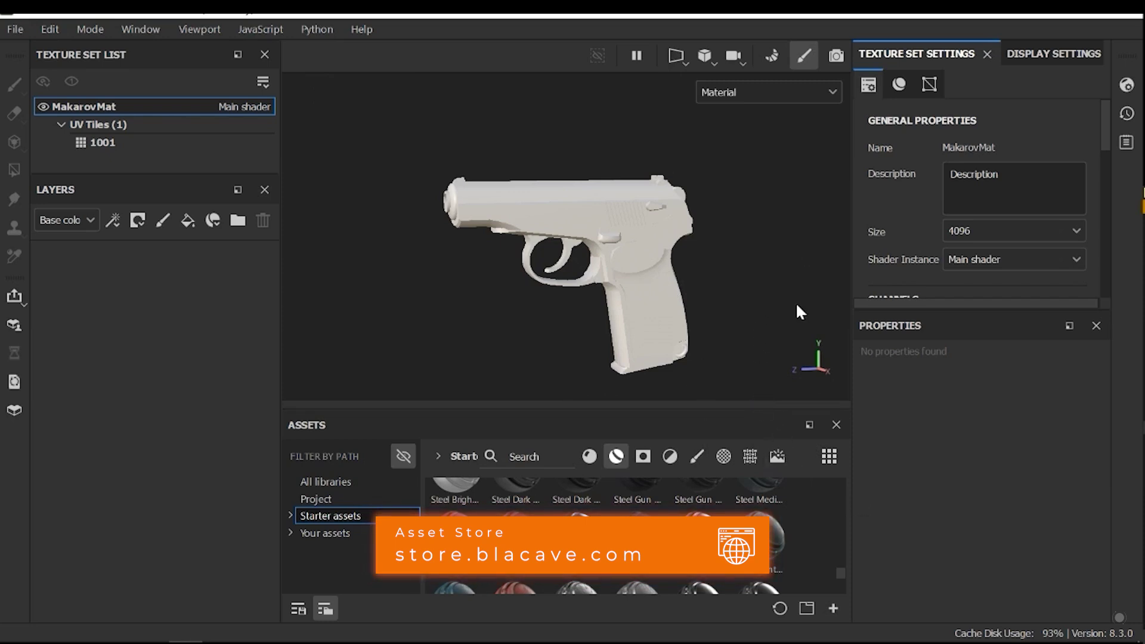
pyautogui.keyDown('alt'); pyautogui.moveTo(671, 263); pyautogui.dragTo(650, 270, button='middle'); pyautogui.keyUp('alt')
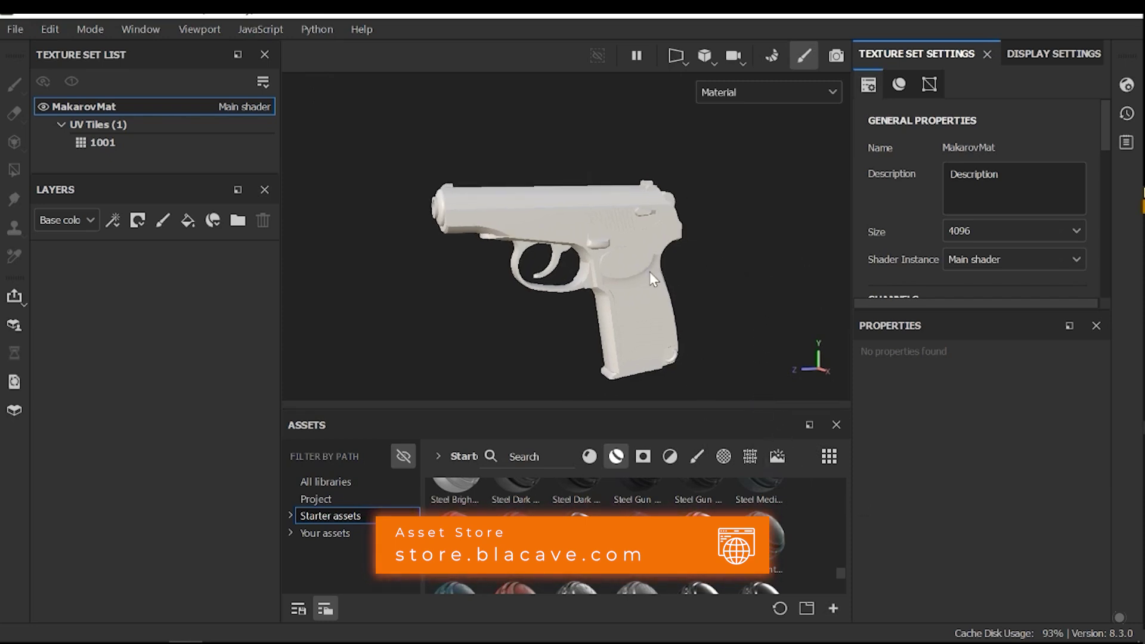
pyautogui.keyDown('alt'); pyautogui.moveTo(645, 273); pyautogui.dragTo(667, 266); pyautogui.keyUp('alt')
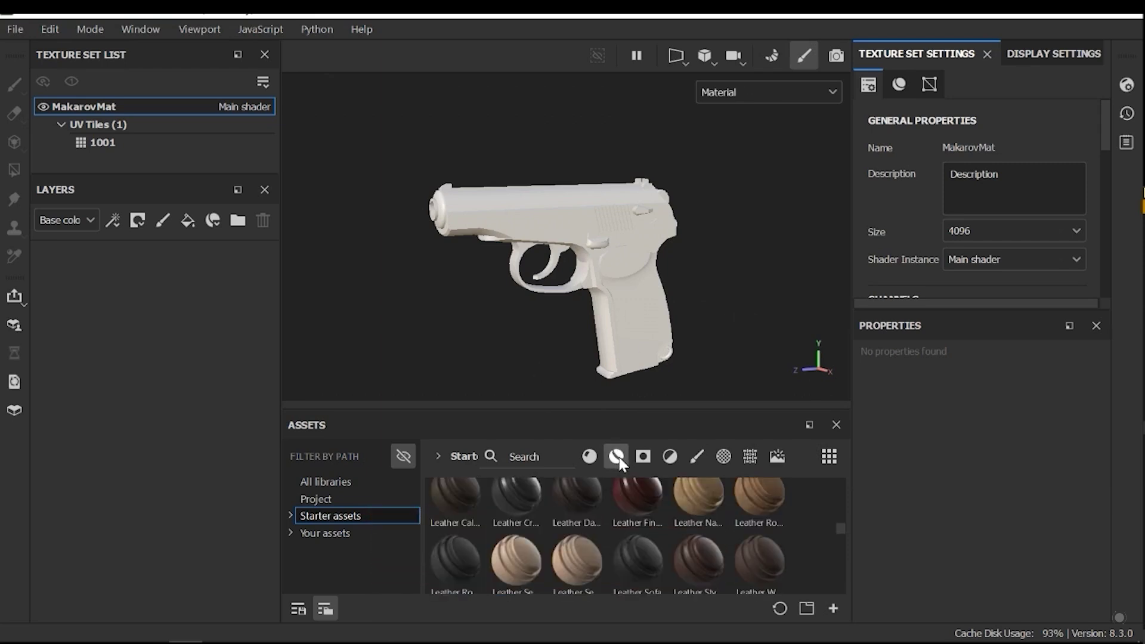
# Step: Look through the smart materials in the Starter assets library, from the copper and creature presets to the plastic and steel ones
pyautogui.scroll(2, 757, 540)
pyautogui.scroll(2, 757, 536)
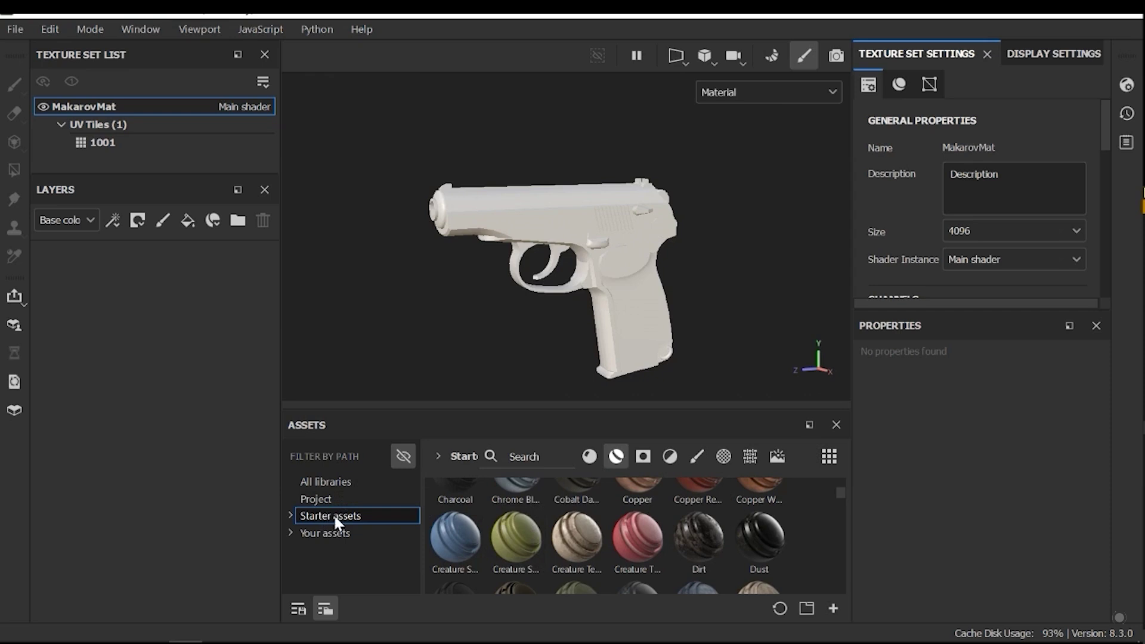
pyautogui.scroll(2, 780, 527)
pyautogui.scroll(-2, 813, 506)
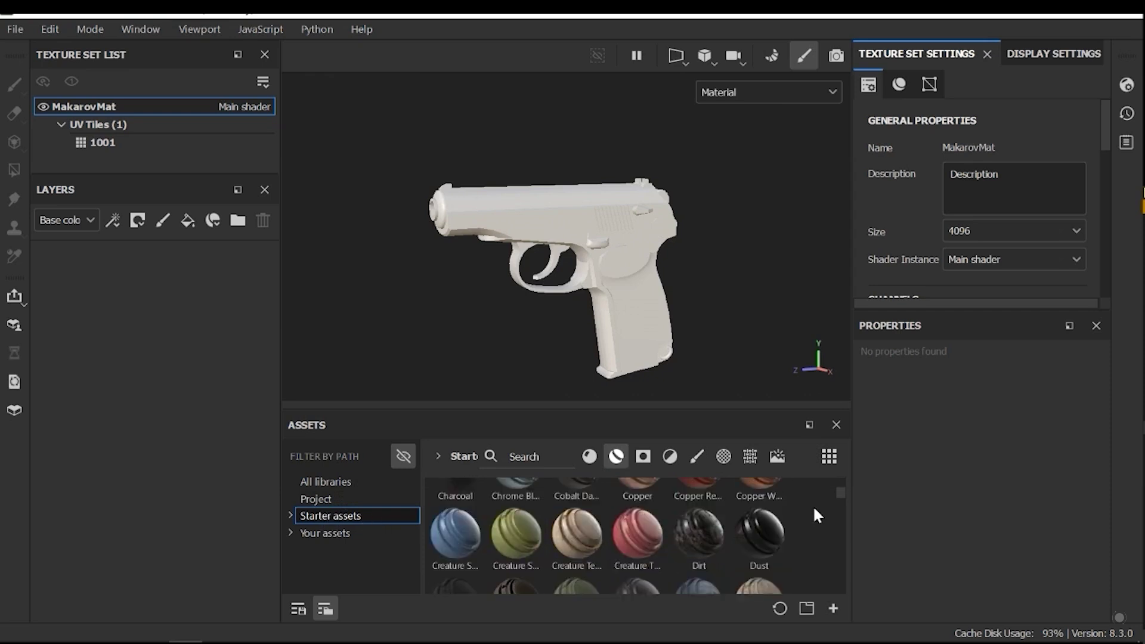
pyautogui.scroll(-3, 817, 512)
pyautogui.scroll(-3, 816, 513)
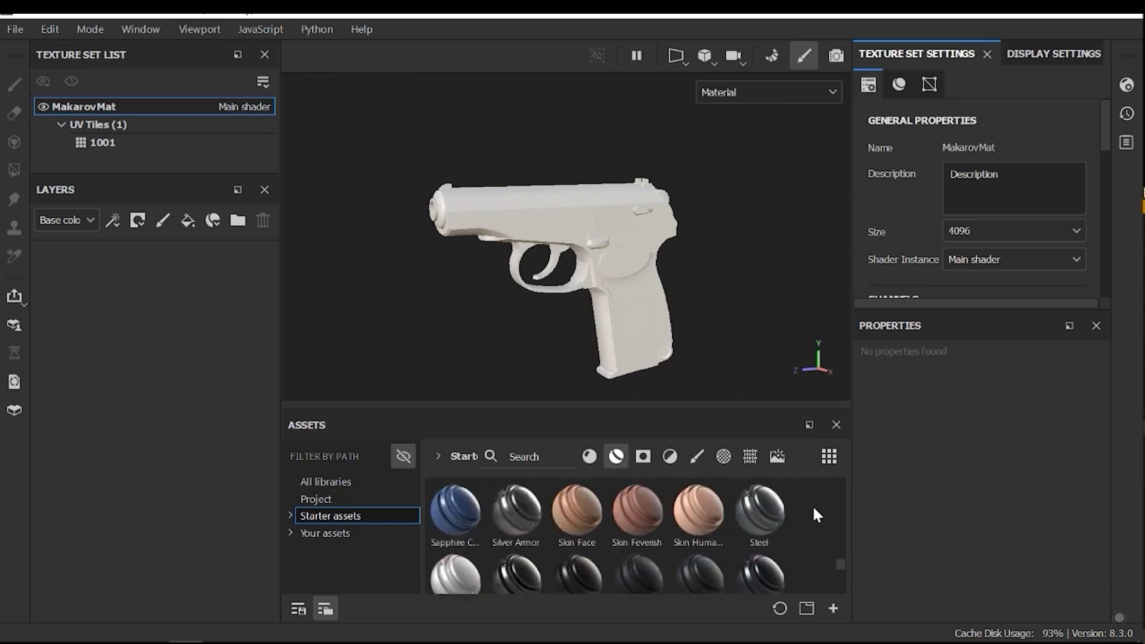
pyautogui.scroll(-5, 812, 507)
pyautogui.scroll(4, 811, 514)
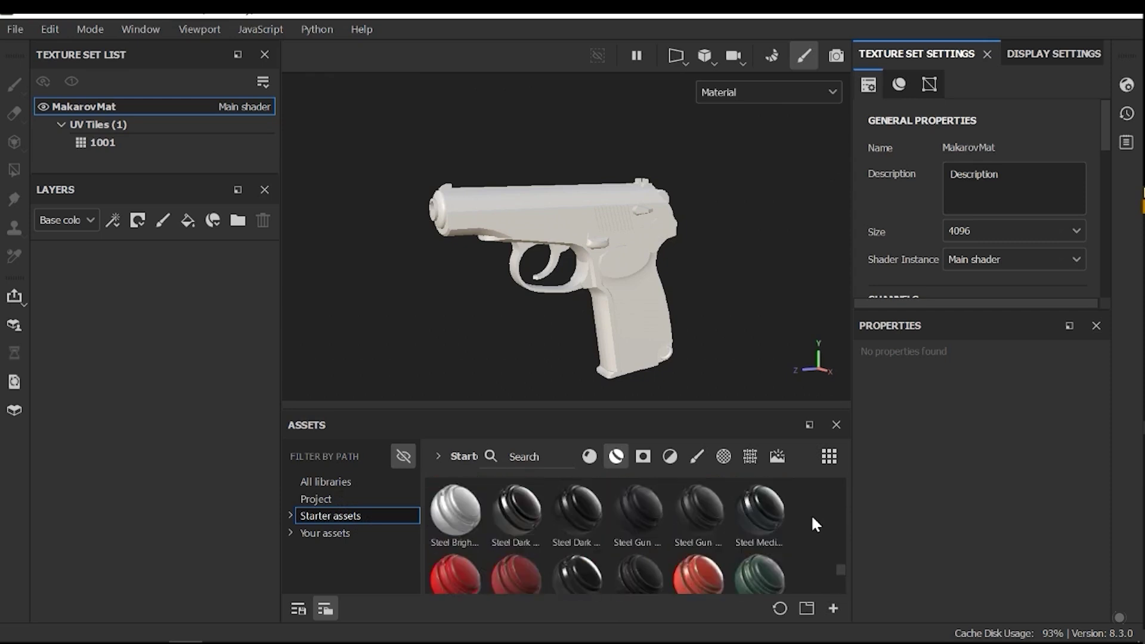
pyautogui.scroll(6, 814, 519)
pyautogui.scroll(-6, 816, 520)
pyautogui.scroll(-5, 806, 523)
pyautogui.scroll(5, 804, 523)
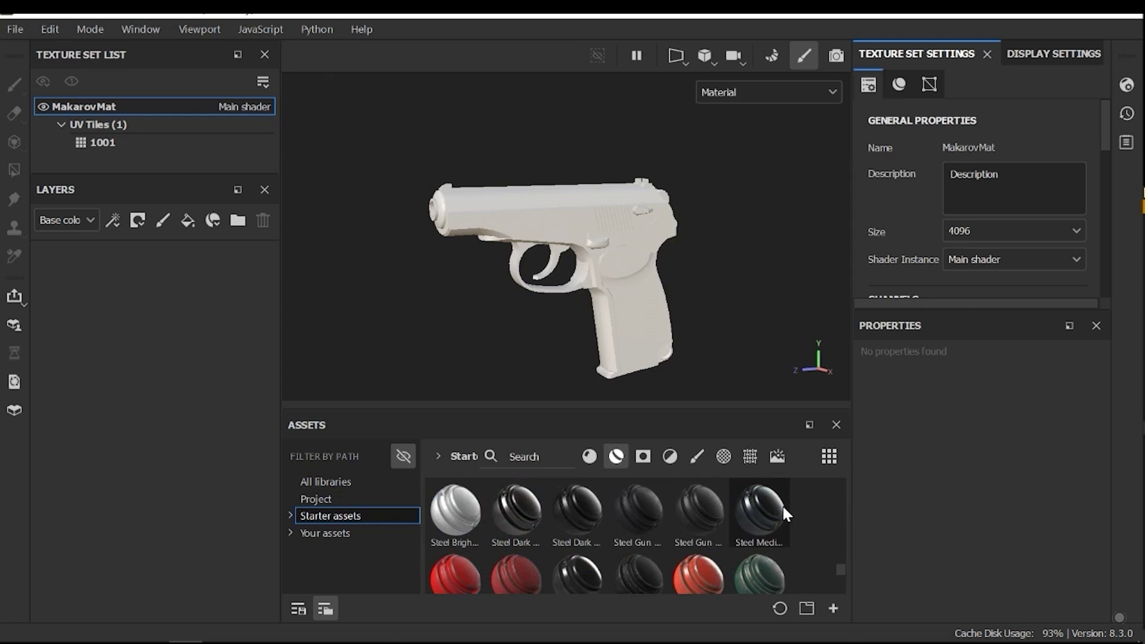
pyautogui.scroll(12, 796, 525)
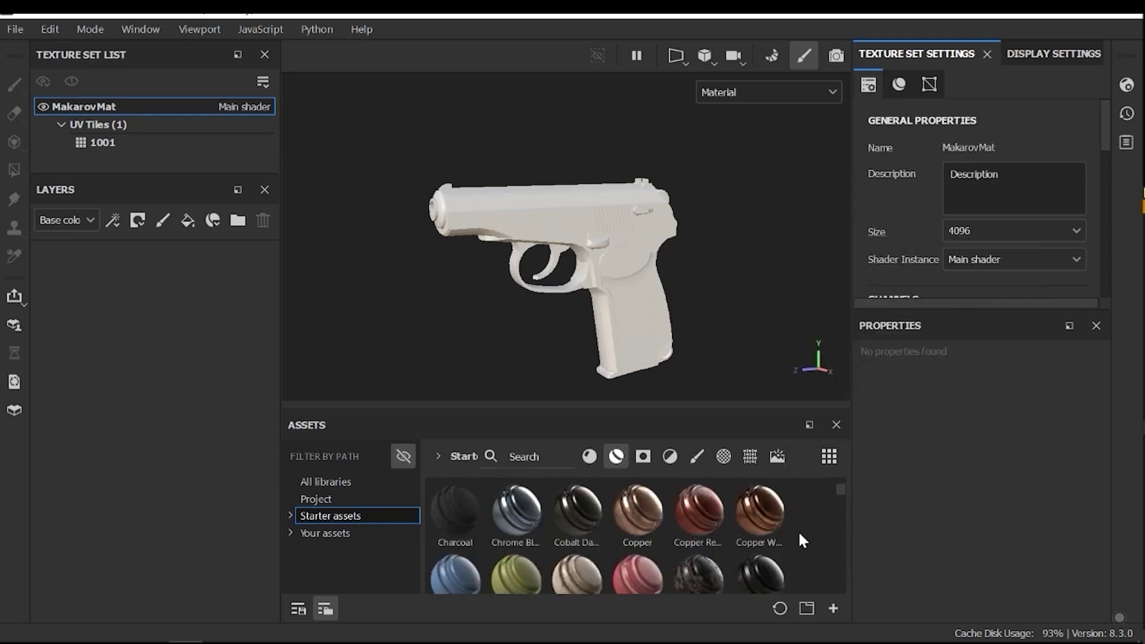
pyautogui.scroll(-9, 802, 540)
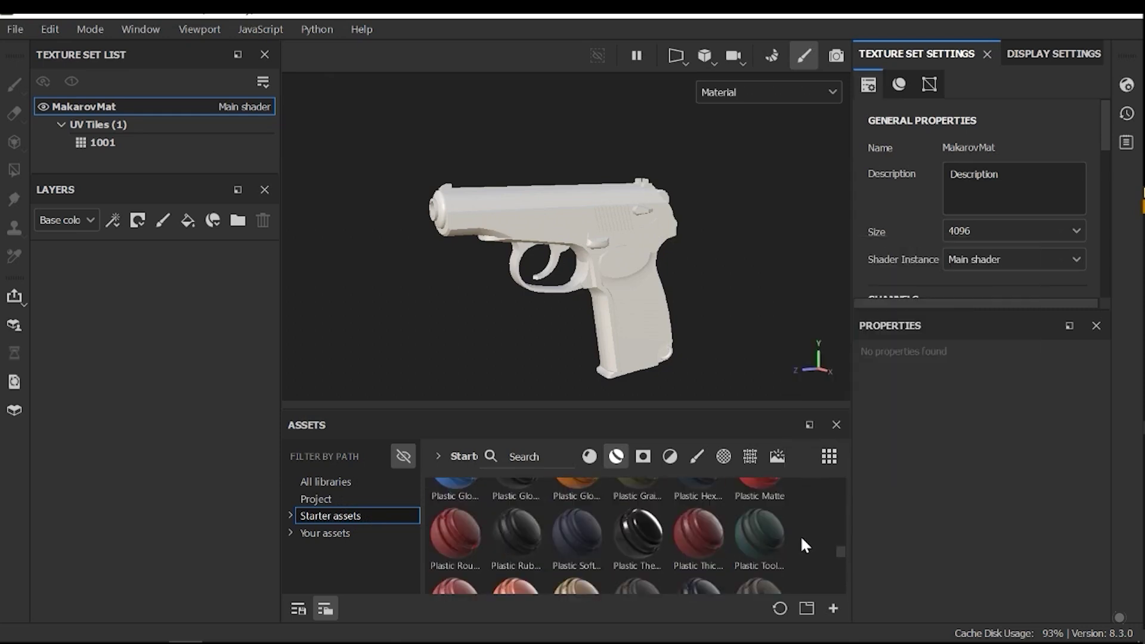
pyautogui.scroll(-3, 802, 535)
pyautogui.scroll(3, 803, 535)
pyautogui.scroll(-3, 803, 539)
# Step: Examine the untextured pistol's grip and trigger guard up close, and return to a view of the whole model
pyautogui.moveTo(673, 313)
pyautogui.keyDown('alt'); pyautogui.mouseDown()
pyautogui.moveTo(647, 287)
pyautogui.moveTo(685, 294)
pyautogui.moveTo(681, 262)
pyautogui.moveTo(707, 292)
pyautogui.moveTo(659, 289)
pyautogui.moveTo(673, 296)
pyautogui.mouseUp(); pyautogui.keyUp('alt')
pyautogui.scroll(3, 673, 296)
pyautogui.keyDown('alt'); pyautogui.moveTo(605, 273); pyautogui.dragTo(601, 250); pyautogui.keyUp('alt')
pyautogui.keyDown('alt'); pyautogui.moveTo(600, 250); pyautogui.dragTo(503, 161, button='middle'); pyautogui.keyUp('alt')
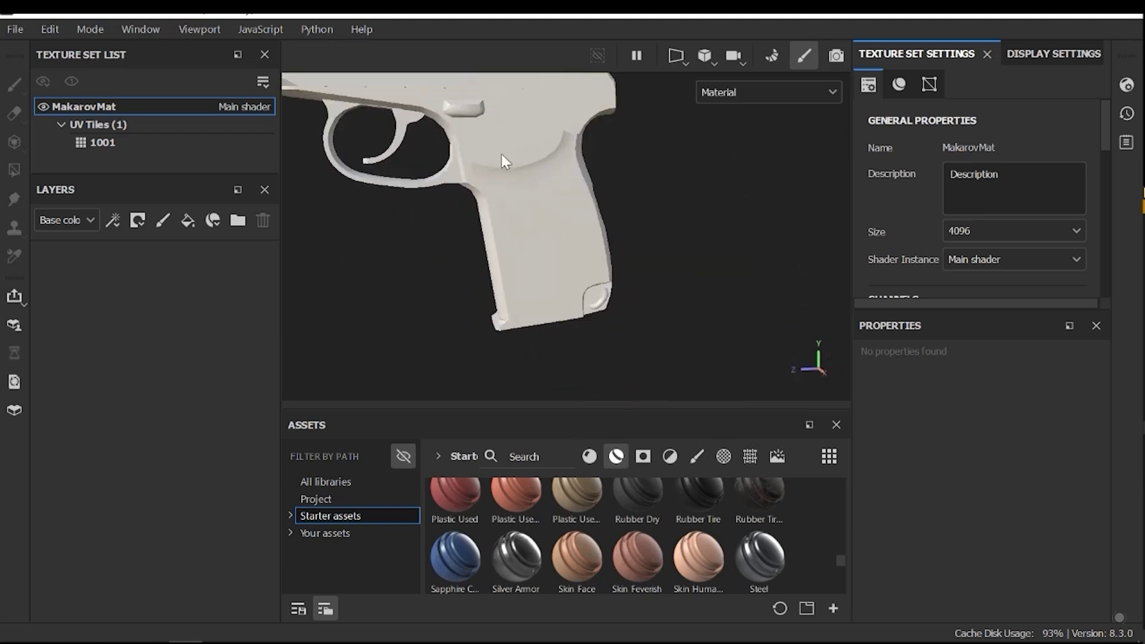
pyautogui.keyDown('alt'); pyautogui.moveTo(504, 161); pyautogui.dragTo(499, 247); pyautogui.keyUp('alt')
pyautogui.keyDown('alt'); pyautogui.moveTo(624, 252); pyautogui.dragTo(636, 288, button='middle'); pyautogui.keyUp('alt')
pyautogui.keyDown('alt'); pyautogui.moveTo(636, 287); pyautogui.dragTo(685, 295); pyautogui.keyUp('alt')
pyautogui.scroll(-4, 685, 307)
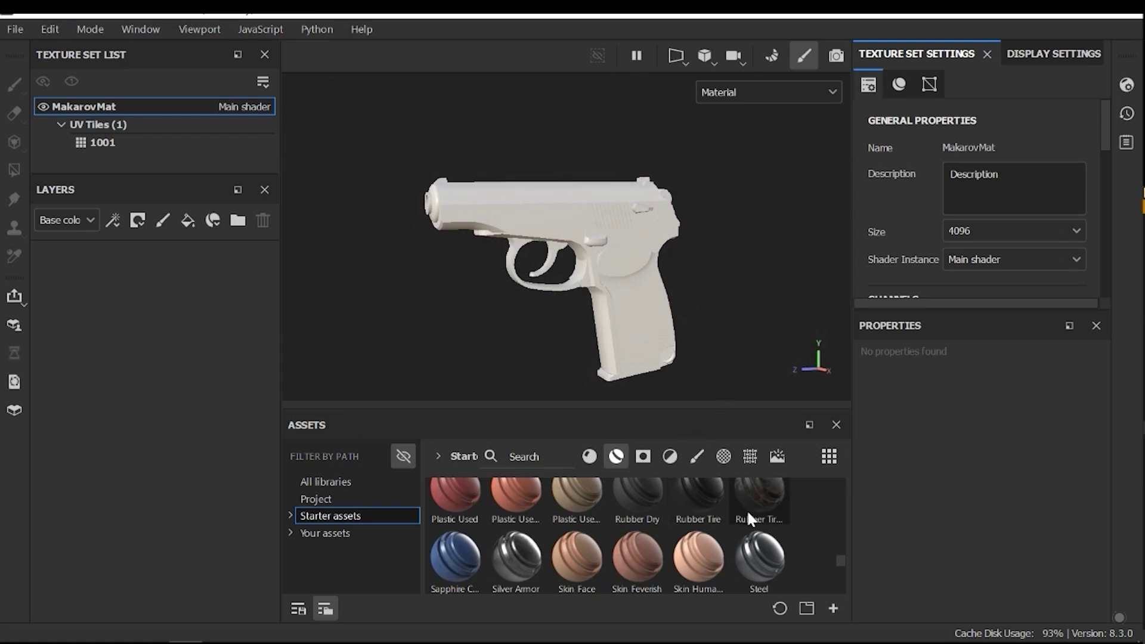
# Step: Add the Steel Painted Chipped Dirty smart material from the Starter assets to the MakarovMat layer stack
pyautogui.scroll(-5, 763, 521)
pyautogui.scroll(2, 799, 528)
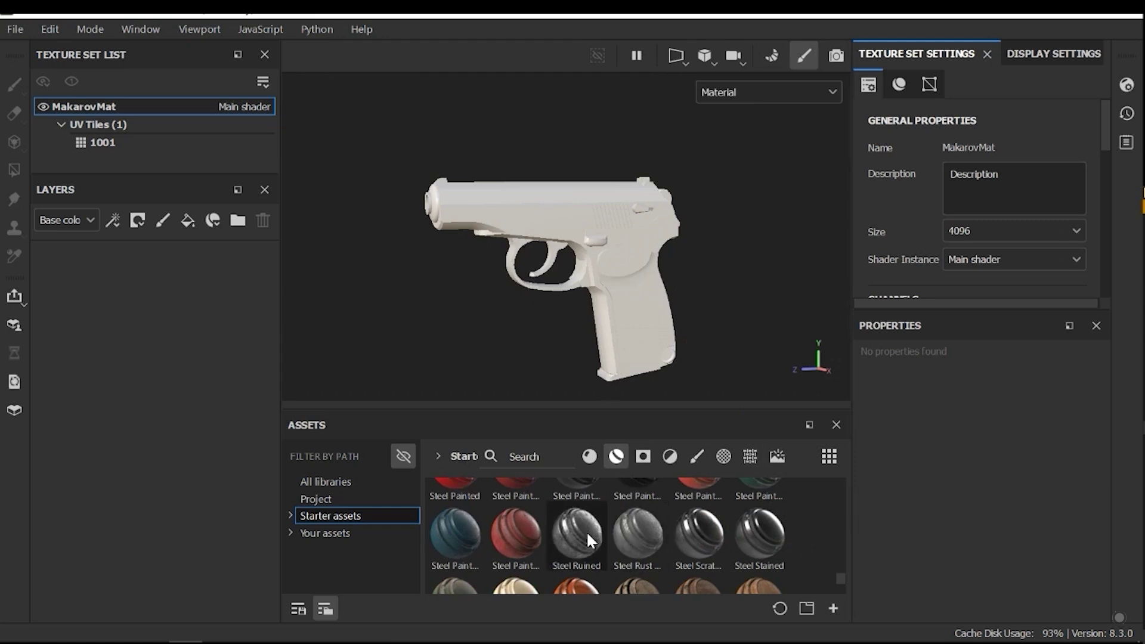
pyautogui.scroll(2, 586, 531)
pyautogui.scroll(-3, 818, 557)
pyautogui.scroll(1, 799, 555)
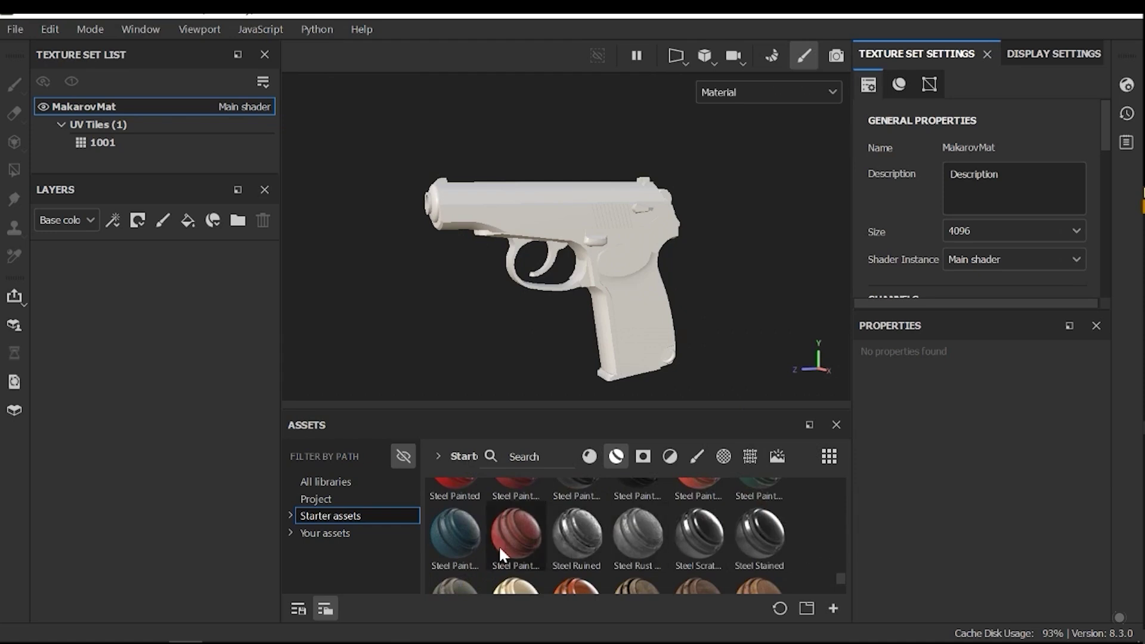
pyautogui.moveTo(516, 494)
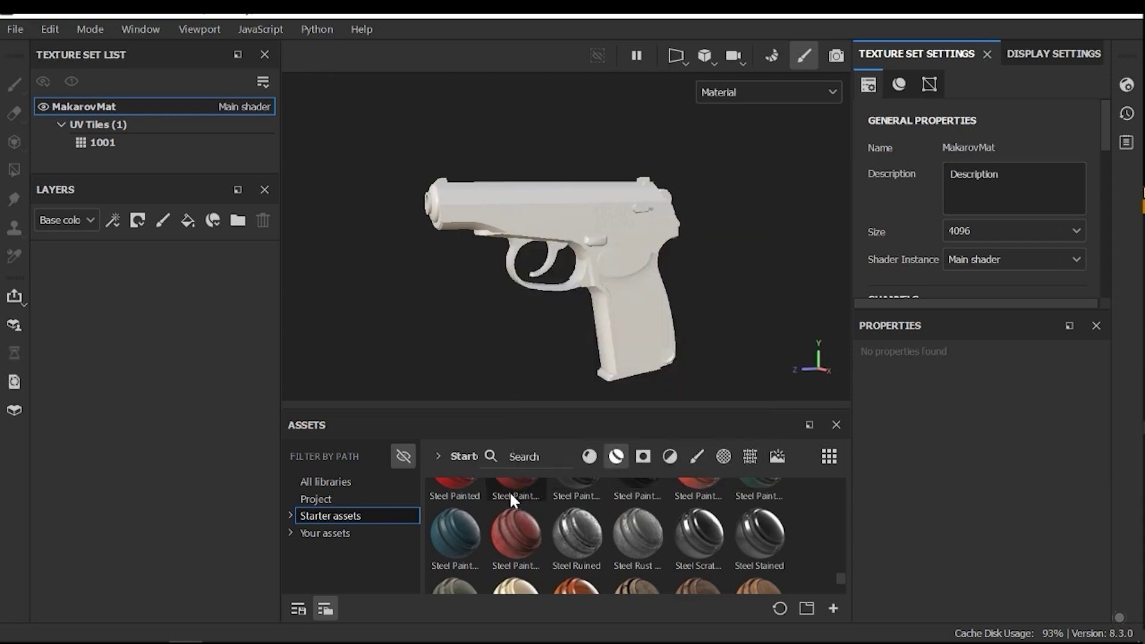
pyautogui.moveTo(513, 495)
pyautogui.mouseDown()
pyautogui.moveTo(108, 295)
pyautogui.moveTo(107, 270)
pyautogui.moveTo(84, 255)
pyautogui.moveTo(102, 269)
pyautogui.mouseUp()
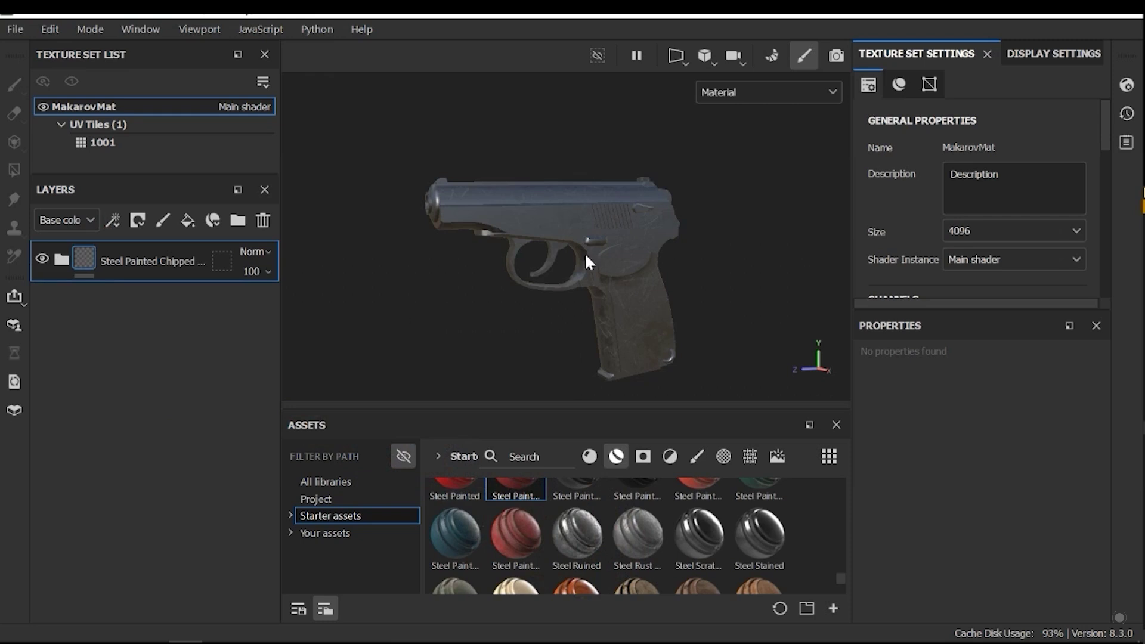
# Step: Examine the Steel Painted Chipped Dirty material on the pistol's slide, muzzle and grip, comparing it with its library preview
pyautogui.scroll(3, 584, 255)
pyautogui.keyDown('alt'); pyautogui.moveTo(572, 249); pyautogui.dragTo(664, 310); pyautogui.keyUp('alt')
pyautogui.scroll(3, 664, 309)
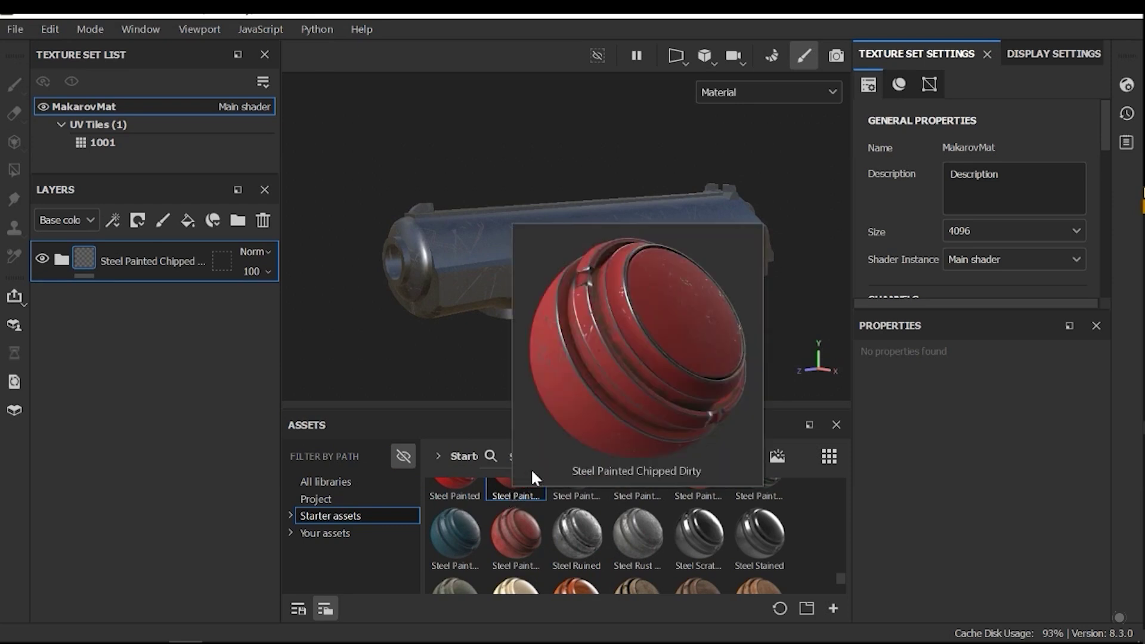
pyautogui.keyDown('alt'); pyautogui.moveTo(497, 294); pyautogui.dragTo(571, 253); pyautogui.keyUp('alt')
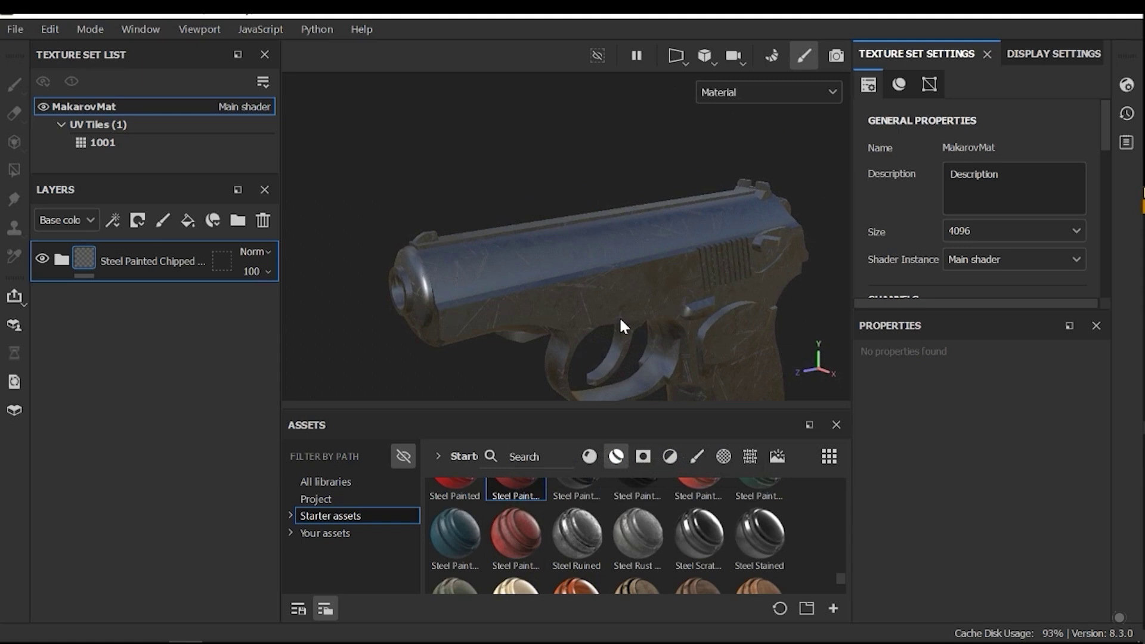
pyautogui.keyDown('alt'); pyautogui.moveTo(620, 320); pyautogui.dragTo(559, 334); pyautogui.keyUp('alt')
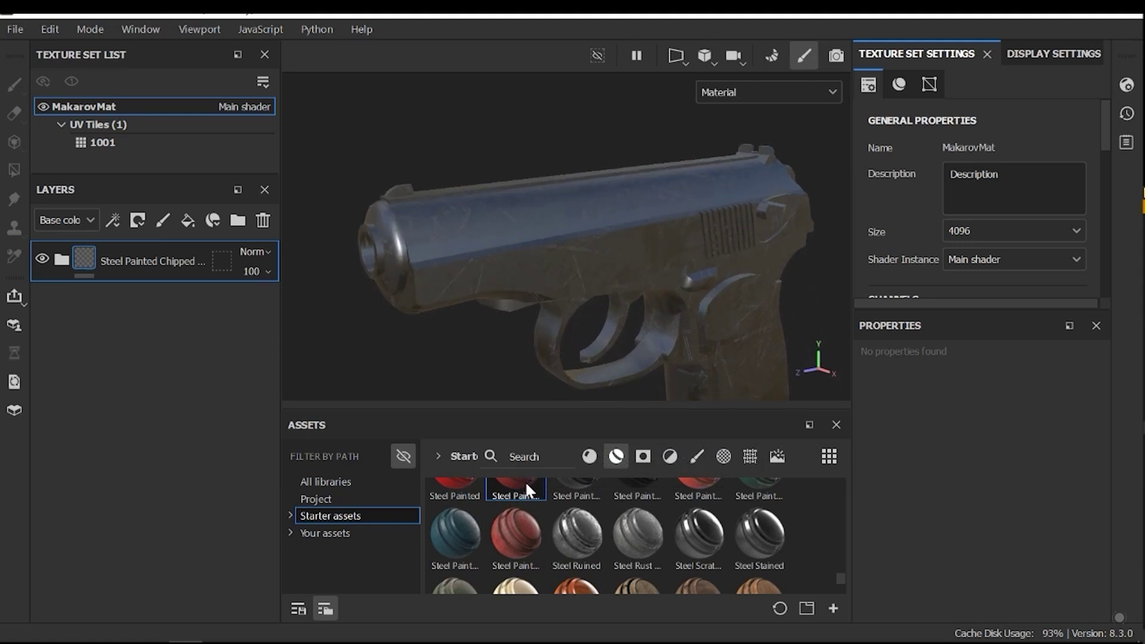
pyautogui.moveTo(511, 493)
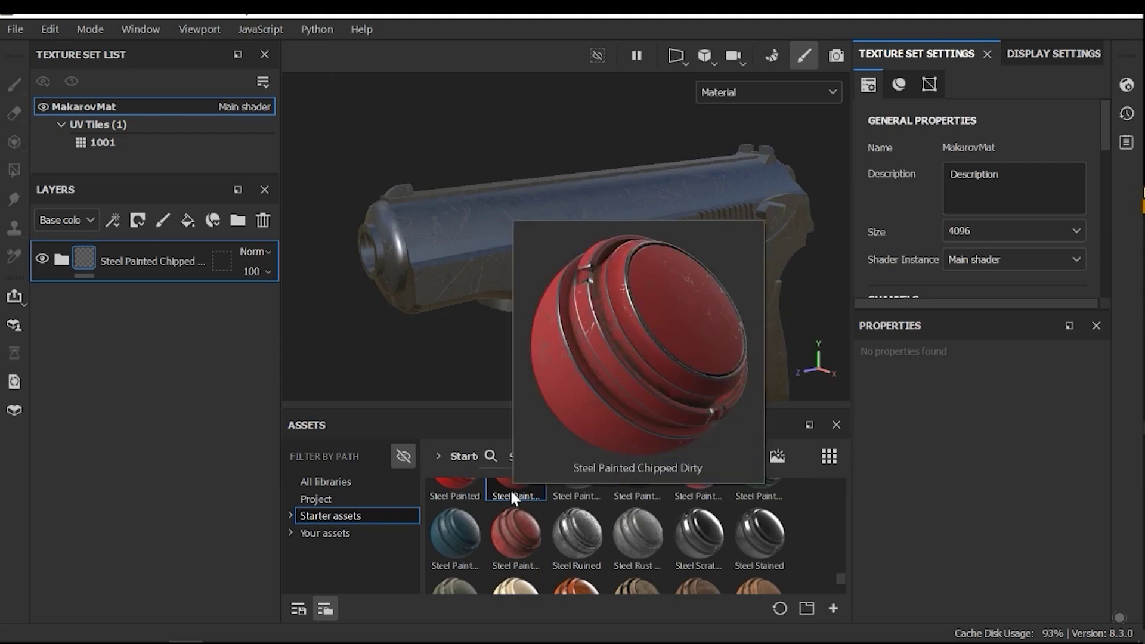
pyautogui.scroll(-3, 584, 266)
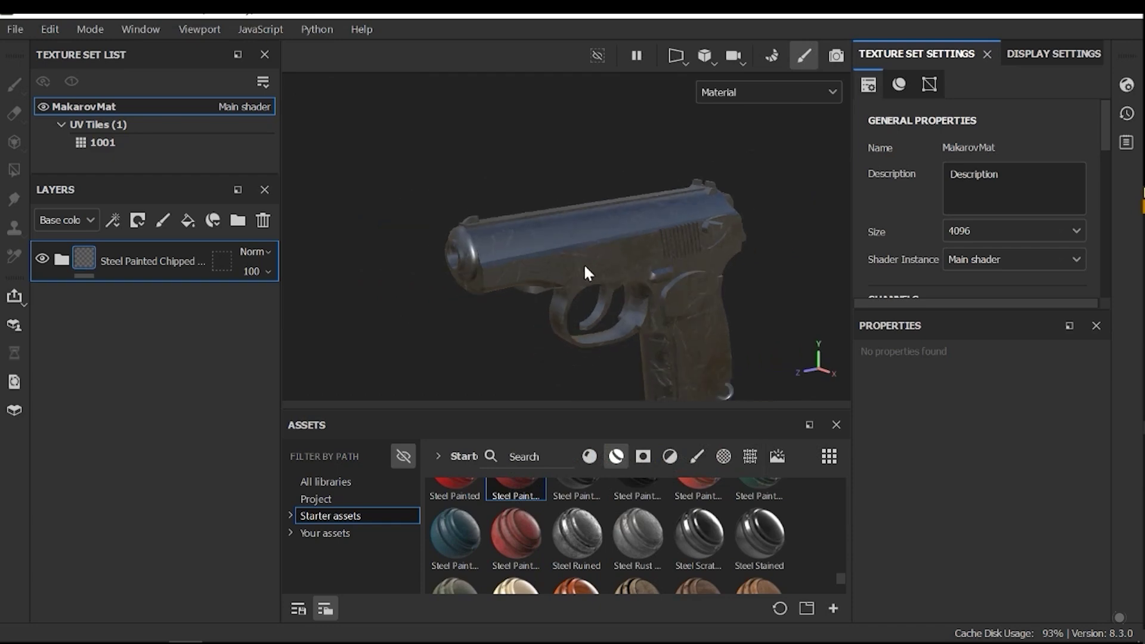
pyautogui.scroll(-2, 587, 264)
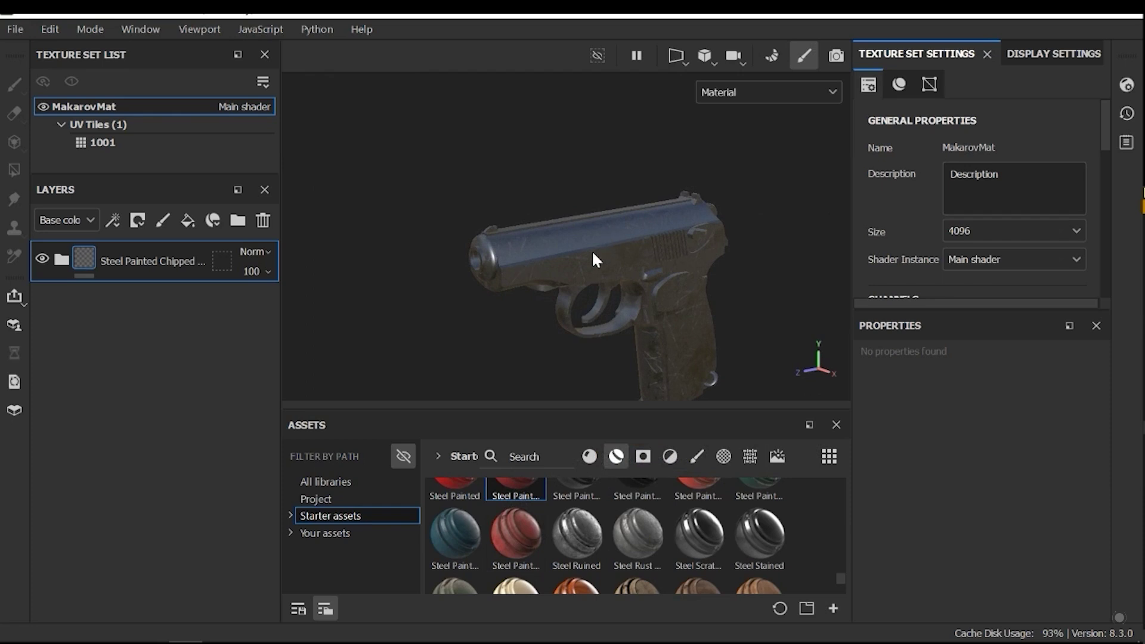
# Step: Open the mesh map baking settings for the MakarovMat texture set
pyautogui.keyDown('alt'); pyautogui.moveTo(572, 299); pyautogui.dragTo(614, 283); pyautogui.keyUp('alt')
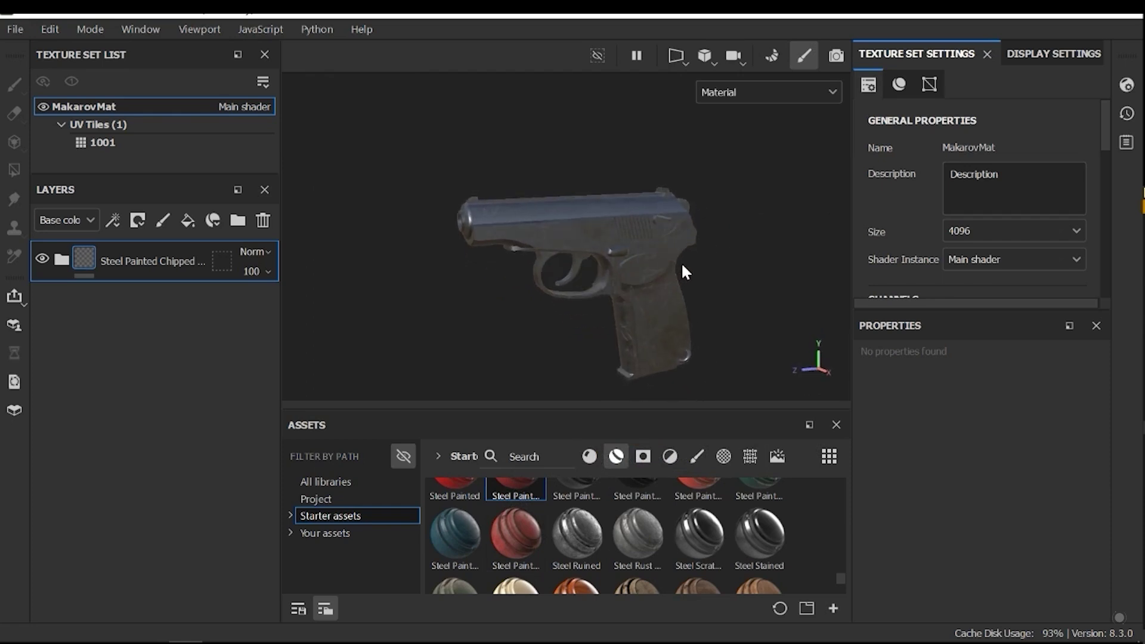
pyautogui.keyDown('alt'); pyautogui.moveTo(686, 268); pyautogui.dragTo(665, 251); pyautogui.keyUp('alt')
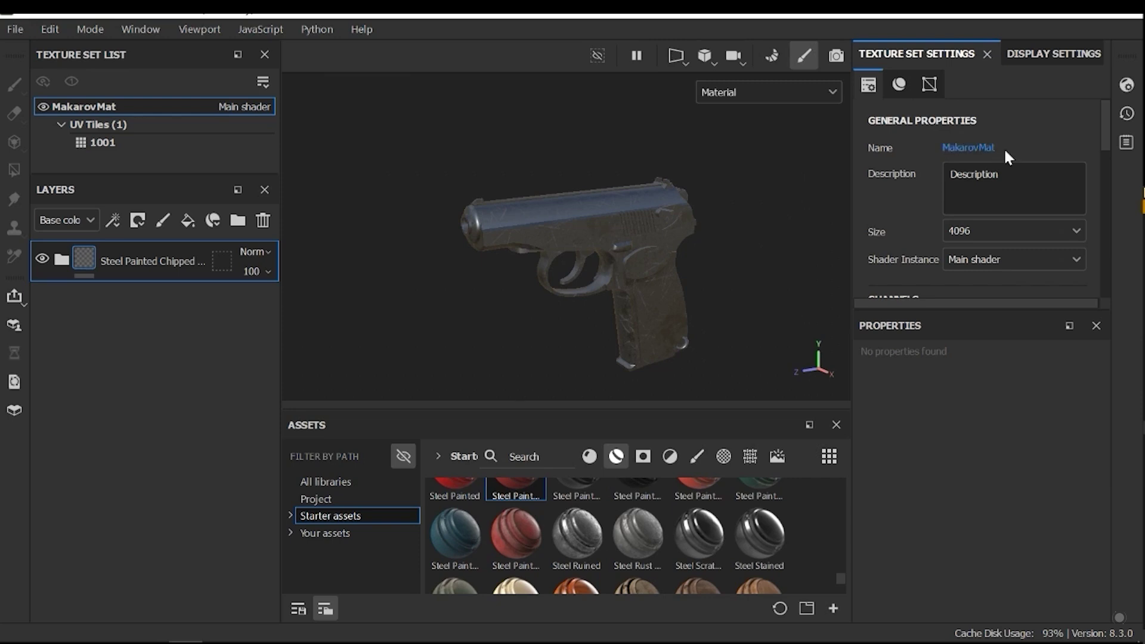
pyautogui.scroll(-8, 1038, 164)
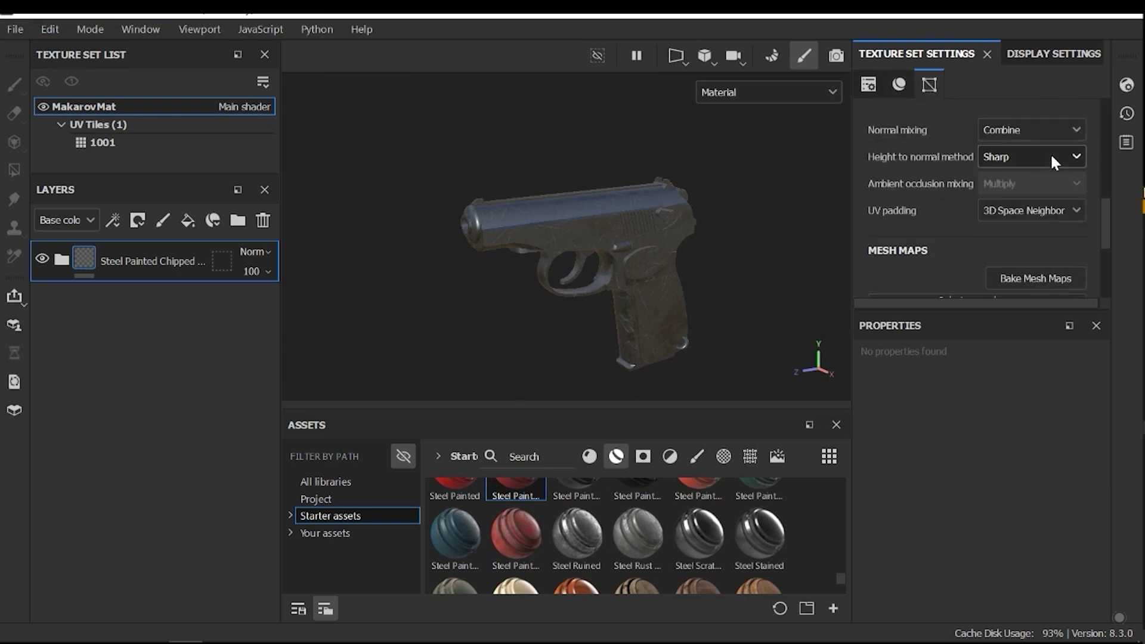
pyautogui.scroll(-3, 1053, 136)
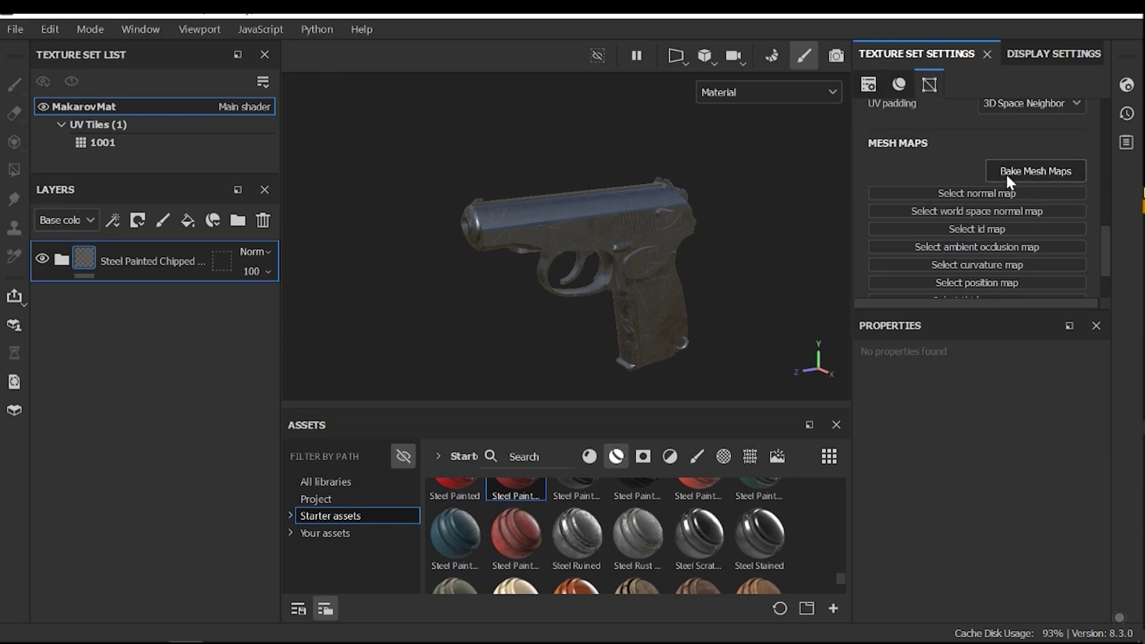
pyautogui.click(1041, 170)
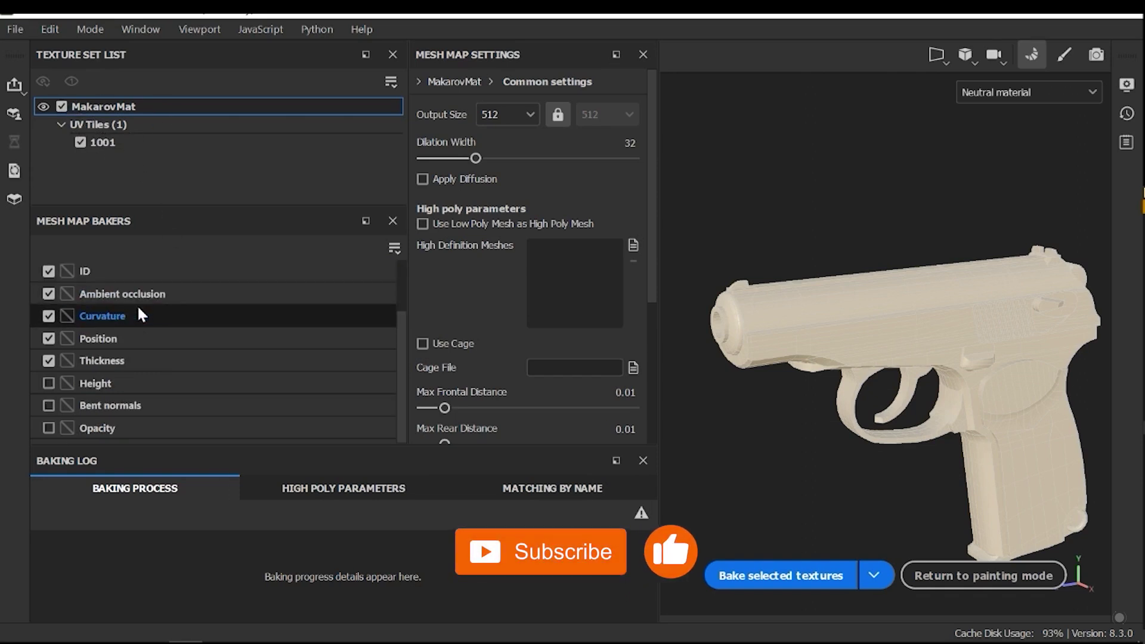
# Step: Look through the list of mesh map bakers, from Normal and World space normal down to Height, Bent normals and Opacity
pyautogui.scroll(3, 146, 325)
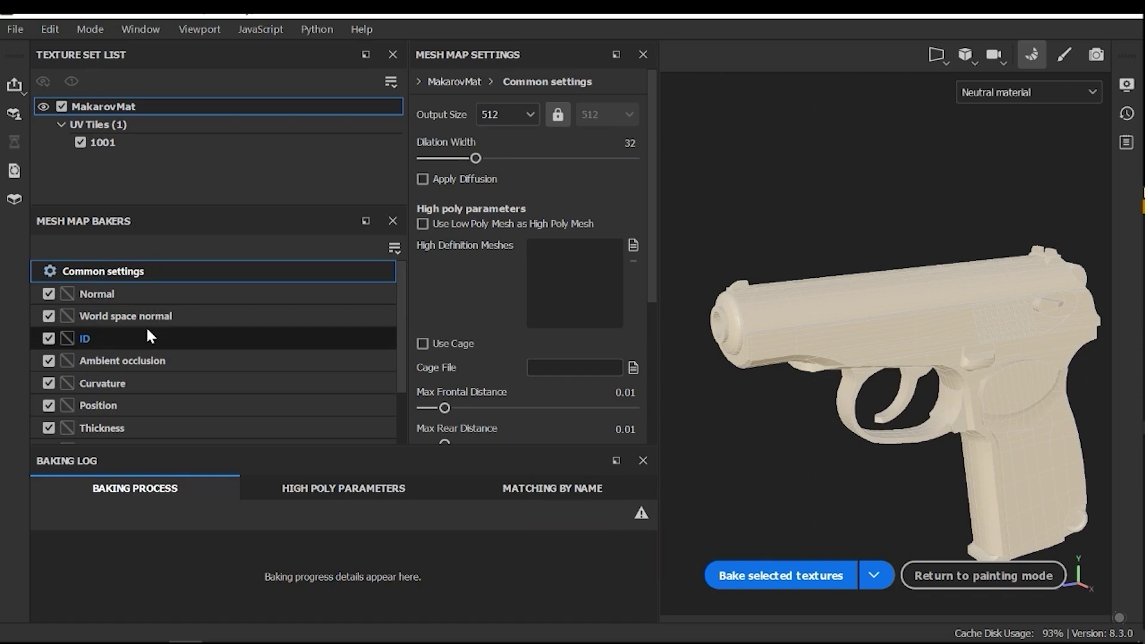
pyautogui.scroll(-3, 146, 334)
pyautogui.scroll(3, 145, 342)
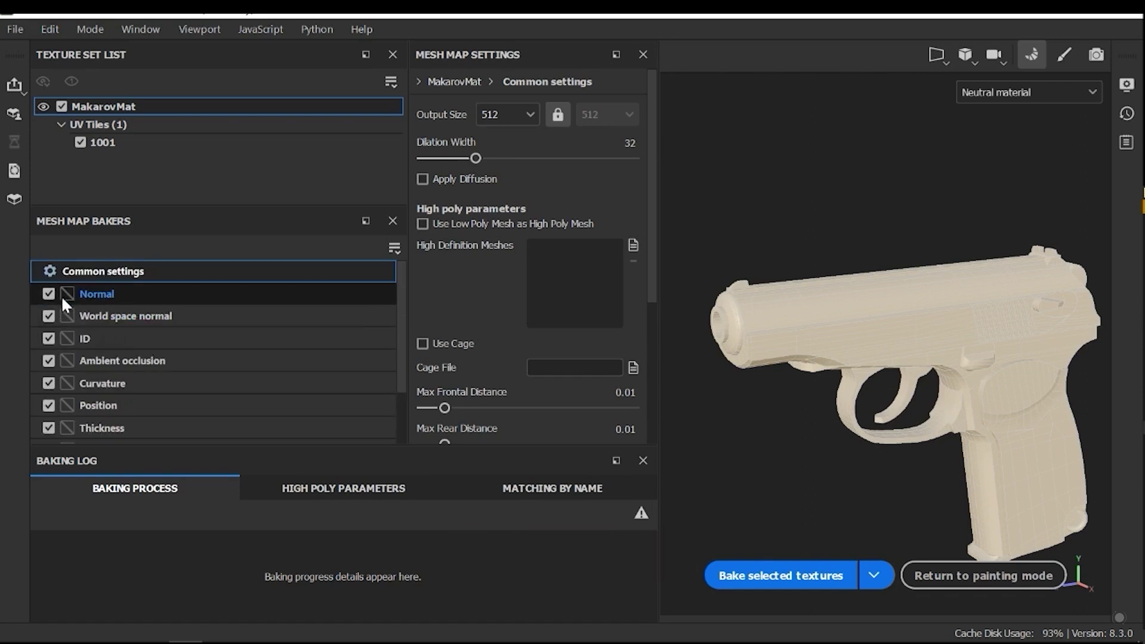
pyautogui.click(117, 315)
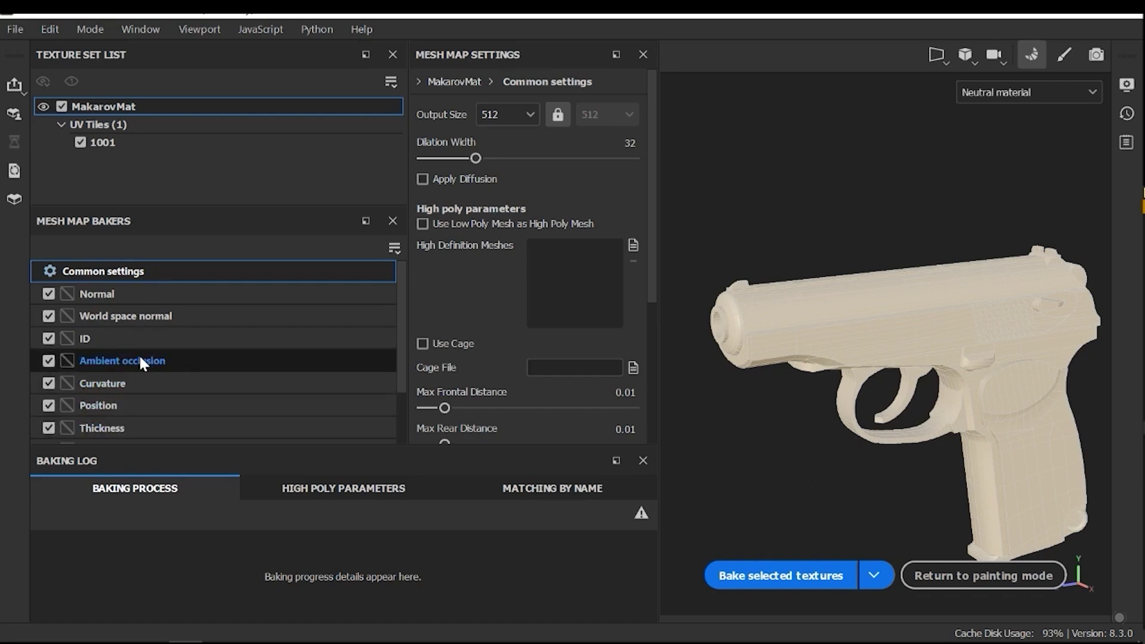
pyautogui.scroll(-2, 120, 333)
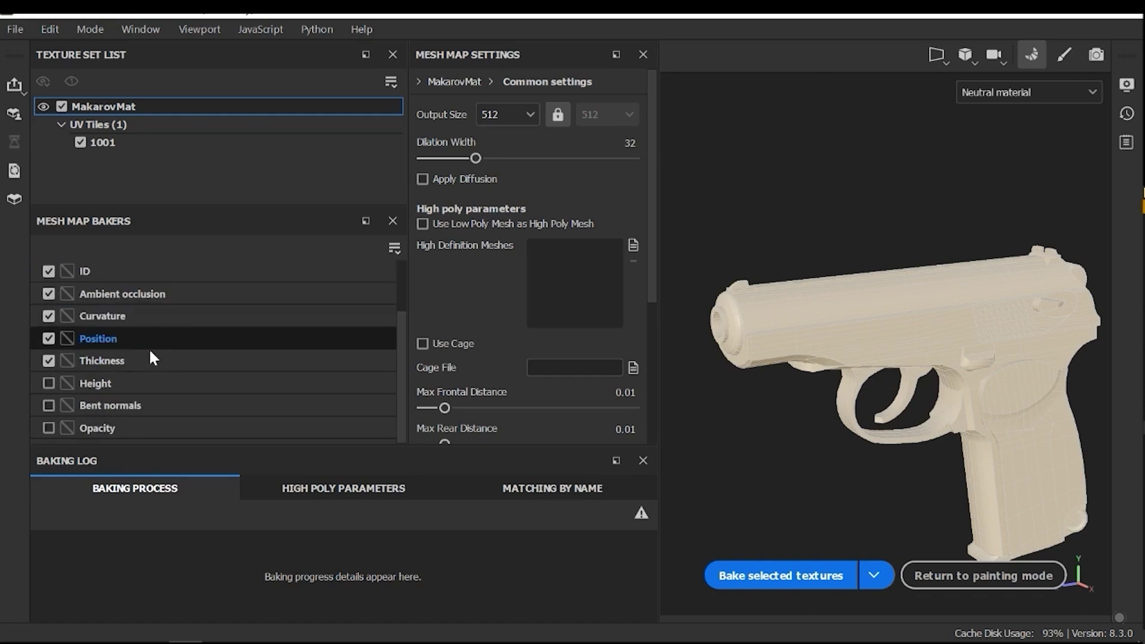
pyautogui.scroll(2, 151, 352)
pyautogui.scroll(-2, 149, 352)
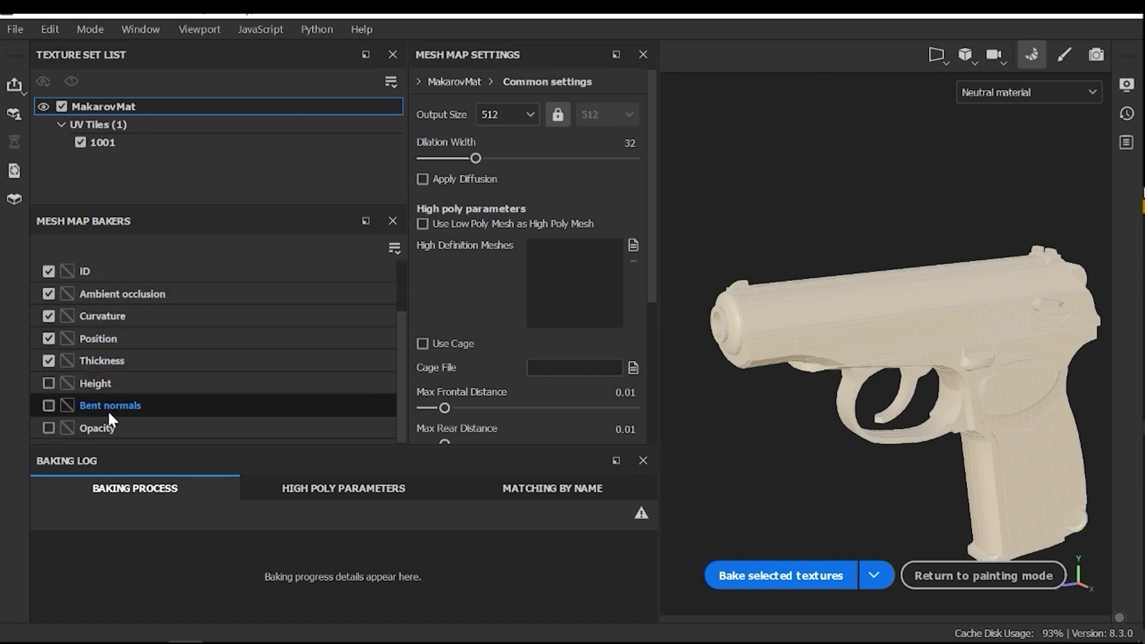
pyautogui.scroll(2, 113, 429)
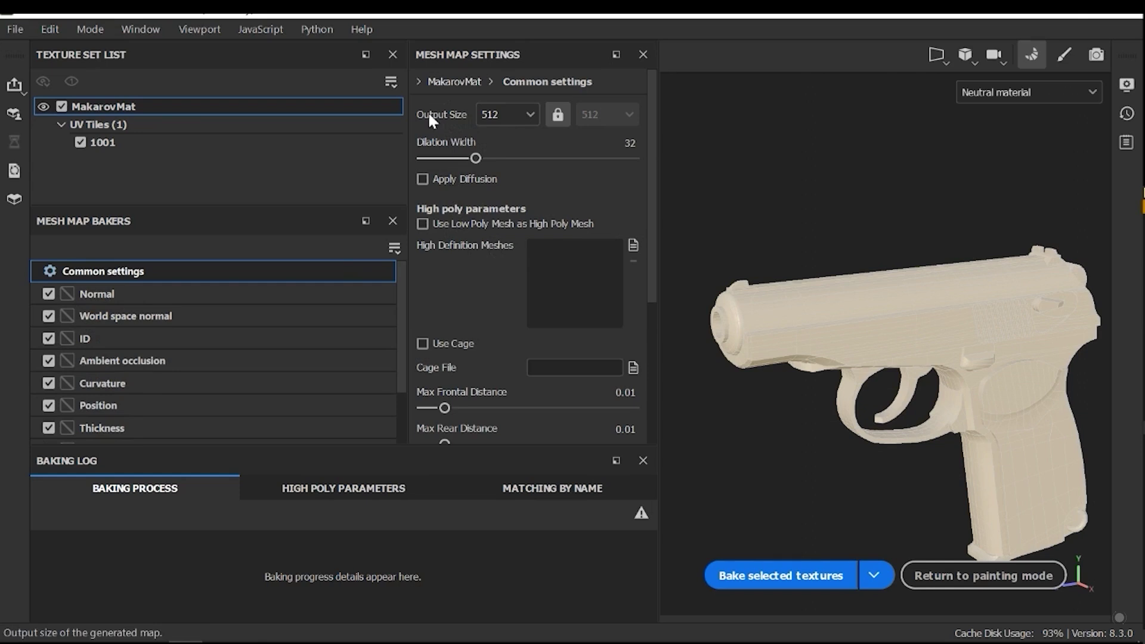
# Step: Bake the selected mesh maps at 4096 output size with the low poly mesh used as high poly mesh, and return to painting mode
pyautogui.click(502, 117)
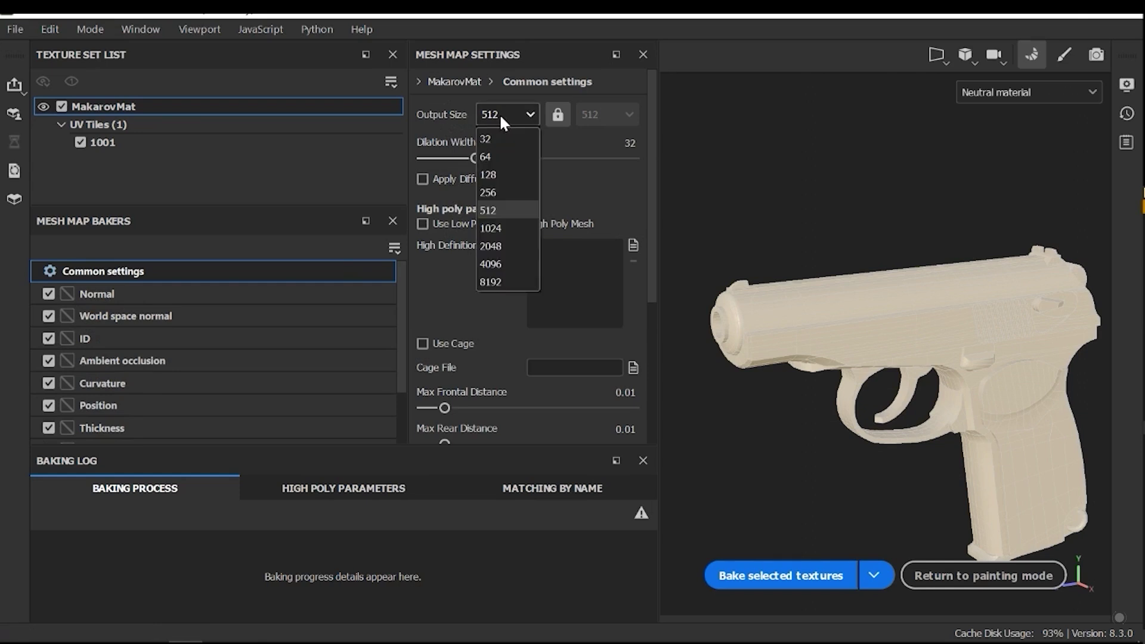
pyautogui.click(500, 263)
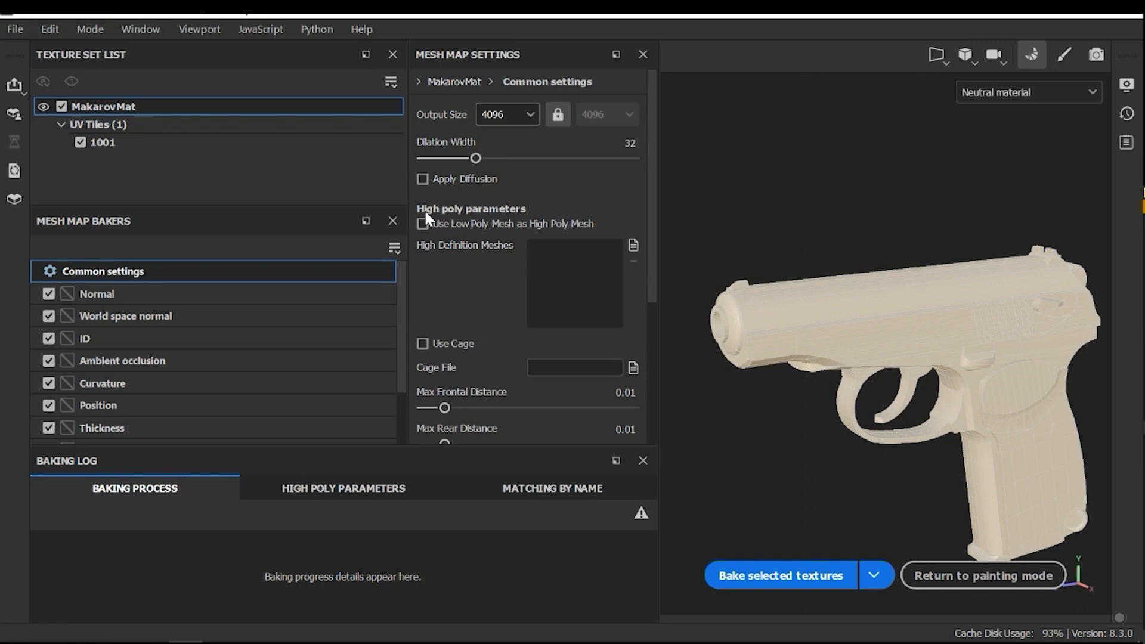
pyautogui.click(472, 224)
pyautogui.click(781, 576)
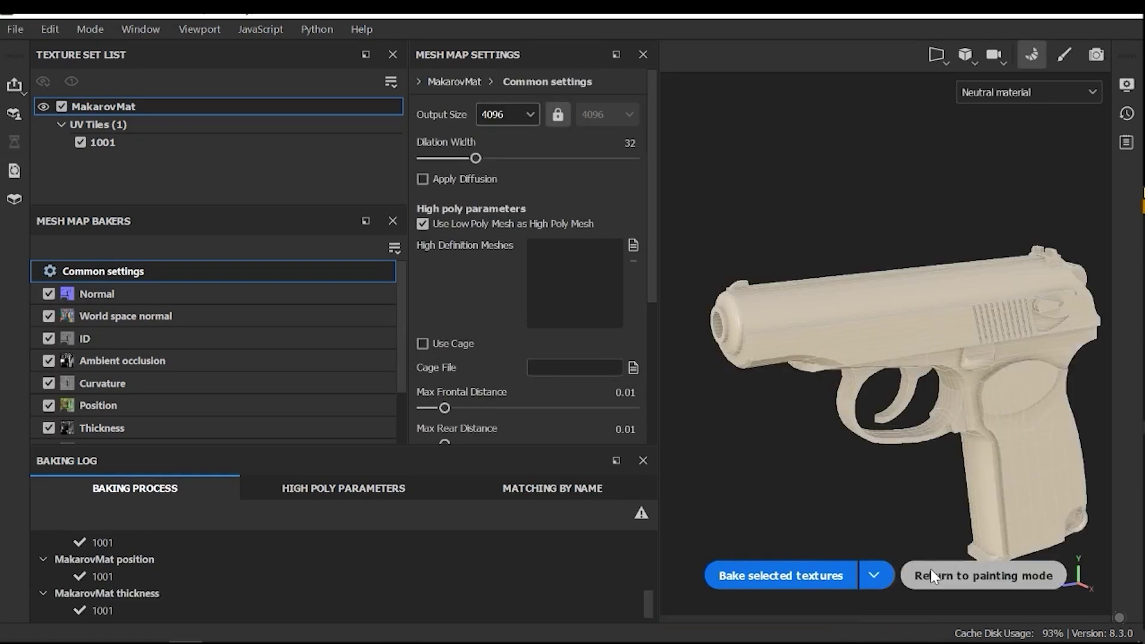
pyautogui.click(983, 576)
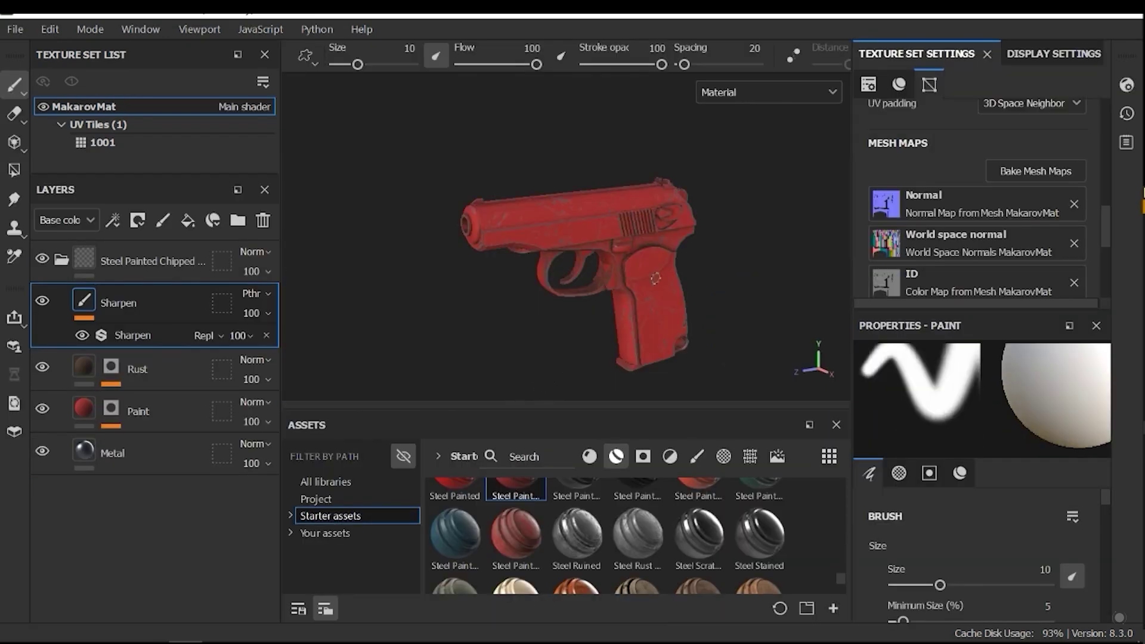
# Step: Examine the chipped red paint on the pistol's slide and muzzle up close, reducing the brush size to 2.84
pyautogui.scroll(4, 641, 243)
pyautogui.scroll(4, 638, 243)
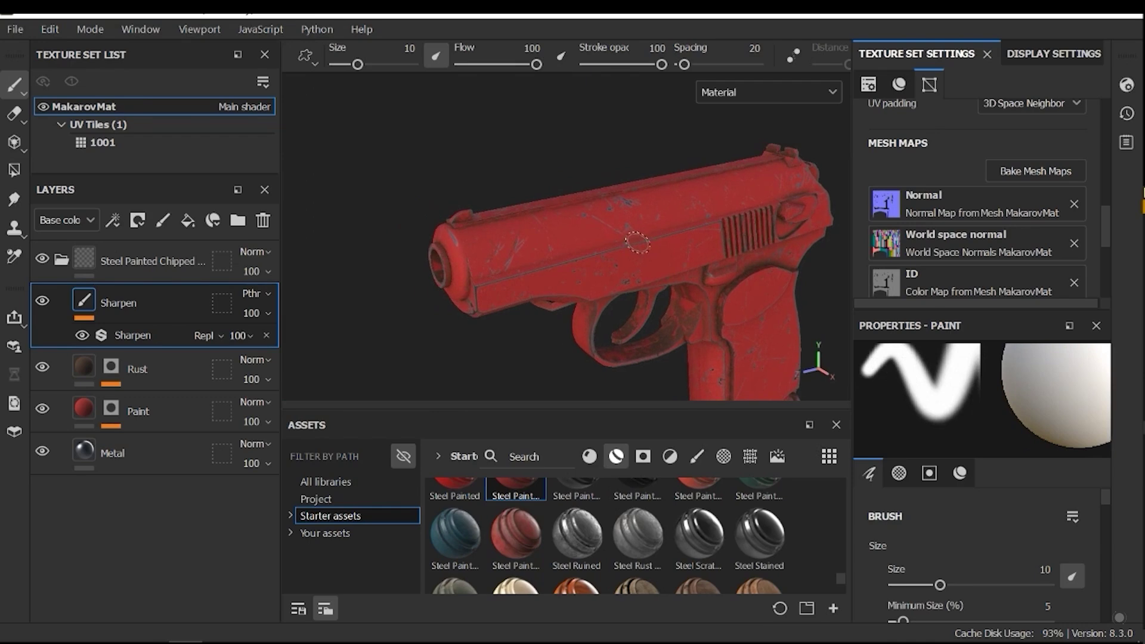
pyautogui.moveTo(626, 241)
pyautogui.keyDown('alt'); pyautogui.mouseDown()
pyautogui.moveTo(644, 226)
pyautogui.moveTo(645, 245)
pyautogui.moveTo(633, 228)
pyautogui.moveTo(624, 243)
pyautogui.moveTo(655, 216)
pyautogui.moveTo(603, 252)
pyautogui.moveTo(662, 211)
pyautogui.mouseUp(); pyautogui.keyUp('alt')
pyautogui.scroll(3, 619, 222)
pyautogui.keyDown('ctrl'); pyautogui.moveTo(542, 251); pyautogui.dragTo(489, 250, button='right'); pyautogui.keyUp('ctrl')
pyautogui.scroll(-3, 547, 245)
pyautogui.keyDown('alt'); pyautogui.moveTo(547, 245); pyautogui.dragTo(589, 222, button='middle'); pyautogui.keyUp('alt')
pyautogui.moveTo(589, 222)
pyautogui.keyDown('alt'); pyautogui.mouseDown()
pyautogui.moveTo(639, 179)
pyautogui.moveTo(570, 224)
pyautogui.mouseUp(); pyautogui.keyUp('alt')
pyautogui.keyDown('alt'); pyautogui.moveTo(570, 225); pyautogui.dragTo(554, 206, button='middle'); pyautogui.keyUp('alt')
pyautogui.scroll(3, 547, 200)
pyautogui.keyDown('alt'); pyautogui.moveTo(547, 199); pyautogui.dragTo(580, 157); pyautogui.keyUp('alt')
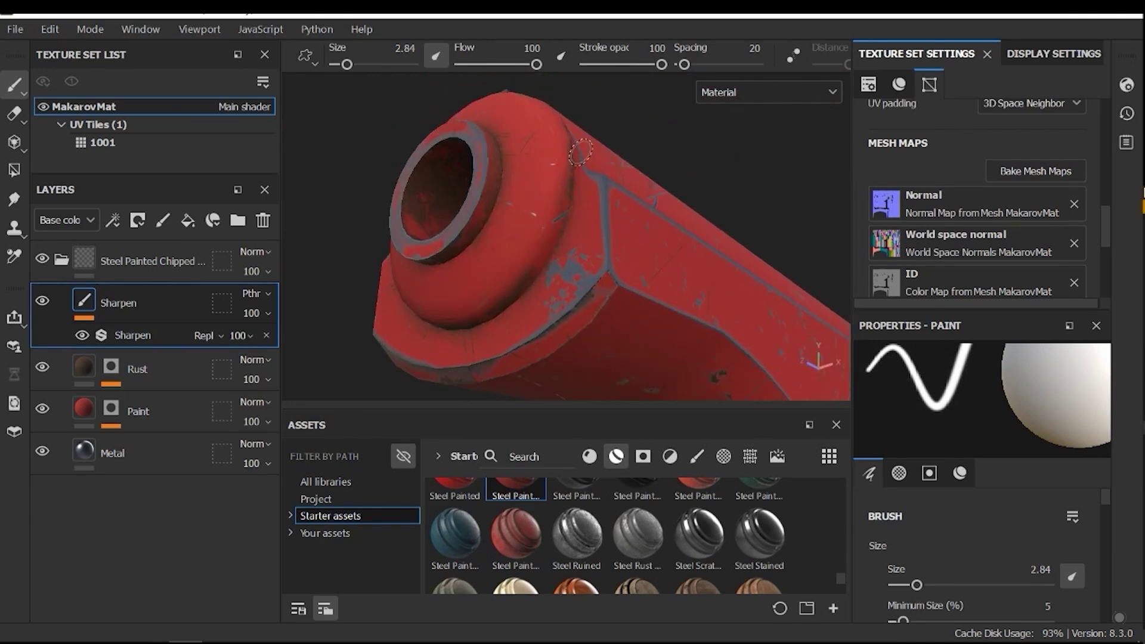
pyautogui.keyDown('alt'); pyautogui.moveTo(492, 258); pyautogui.dragTo(483, 309); pyautogui.keyUp('alt')
pyautogui.scroll(-3, 483, 309)
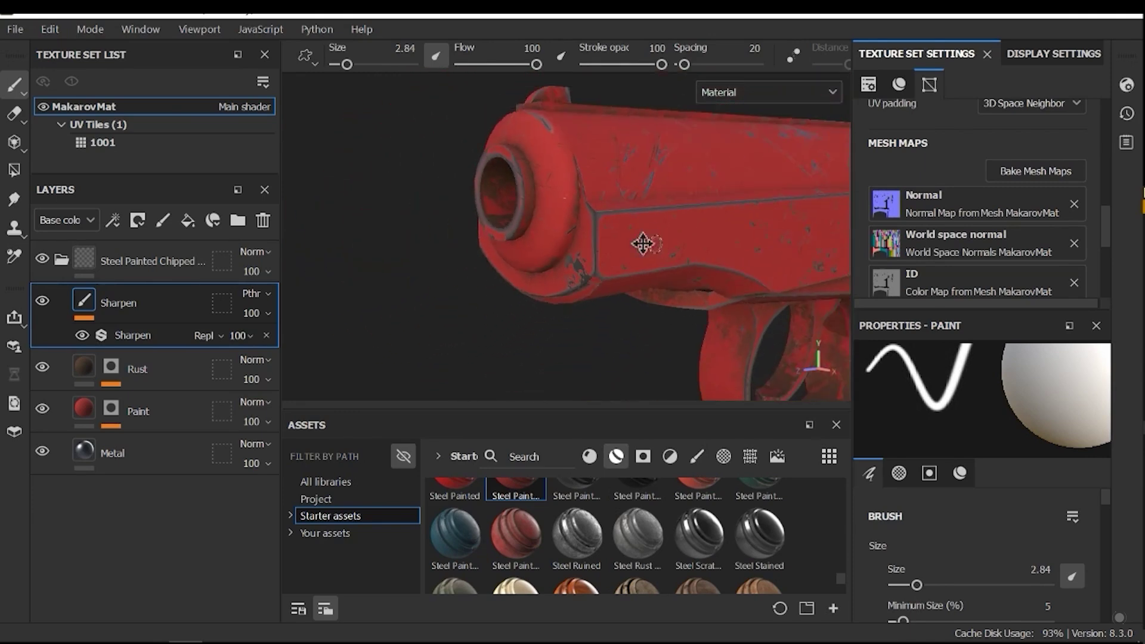
# Step: Examine the paint wear on the rest of the slide, the trigger guard and the grip, and return to a view of the whole pistol
pyautogui.keyDown('alt'); pyautogui.moveTo(644, 243); pyautogui.dragTo(573, 239, button='middle'); pyautogui.keyUp('alt')
pyautogui.keyDown('alt'); pyautogui.moveTo(573, 238); pyautogui.dragTo(530, 286); pyautogui.keyUp('alt')
pyautogui.keyDown('alt'); pyautogui.moveTo(530, 286); pyautogui.dragTo(429, 190, button='middle'); pyautogui.keyUp('alt')
pyautogui.keyDown('alt'); pyautogui.moveTo(430, 191); pyautogui.dragTo(608, 268); pyautogui.keyUp('alt')
pyautogui.keyDown('alt'); pyautogui.moveTo(609, 268); pyautogui.dragTo(662, 322, button='middle'); pyautogui.keyUp('alt')
pyautogui.keyDown('alt'); pyautogui.moveTo(662, 322); pyautogui.dragTo(811, 273); pyautogui.keyUp('alt')
pyautogui.keyDown('alt'); pyautogui.moveTo(811, 273); pyautogui.dragTo(422, 254, button='right'); pyautogui.keyUp('alt')
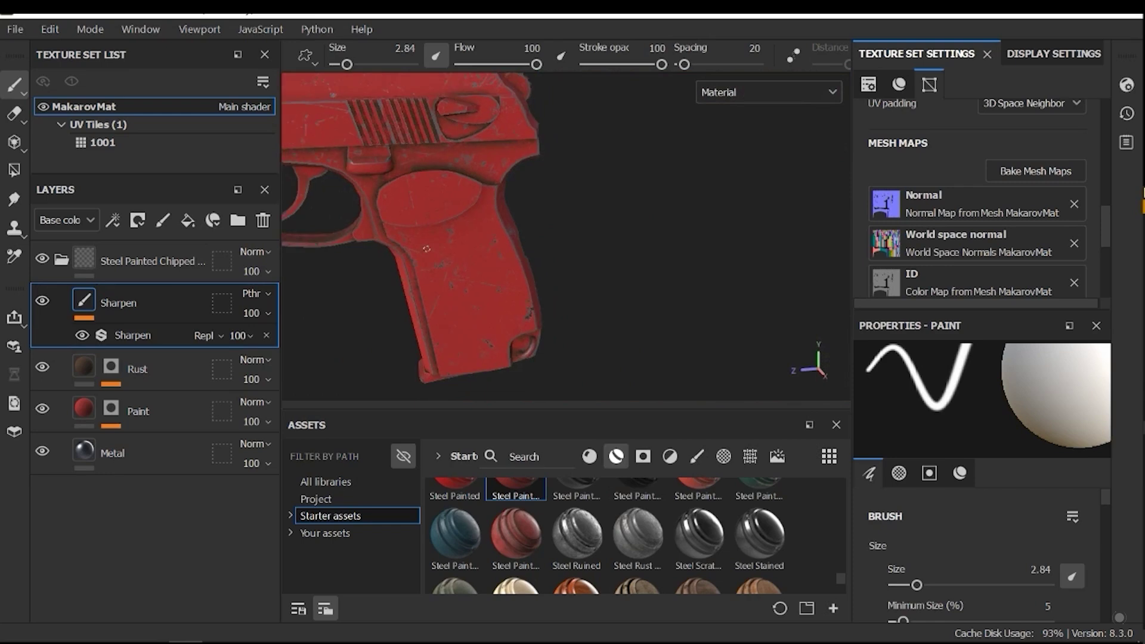
pyautogui.keyDown('alt'); pyautogui.moveTo(422, 254); pyautogui.dragTo(755, 298, button='middle'); pyautogui.keyUp('alt')
pyautogui.keyDown('alt'); pyautogui.moveTo(754, 298); pyautogui.dragTo(730, 274); pyautogui.keyUp('alt')
pyautogui.keyDown('alt'); pyautogui.moveTo(730, 275); pyautogui.dragTo(554, 310, button='middle'); pyautogui.keyUp('alt')
pyautogui.keyDown('alt'); pyautogui.moveTo(554, 309); pyautogui.dragTo(604, 292); pyautogui.keyUp('alt')
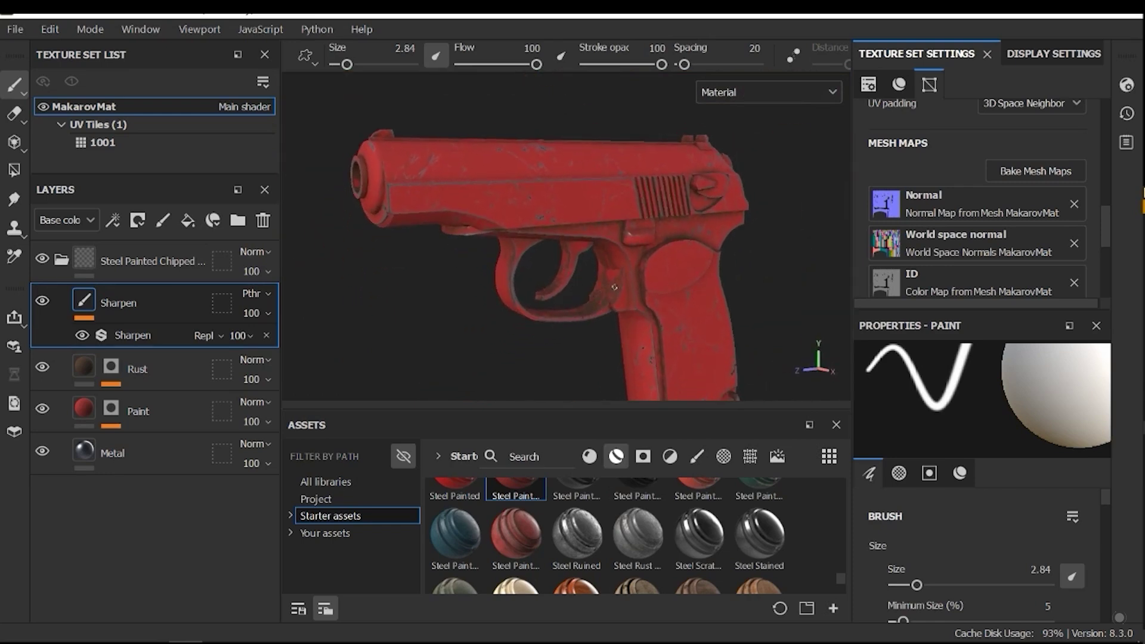
# Step: Try adding an empty folder above the Steel Painted Chipped Dirty group and undo it
pyautogui.click(134, 261)
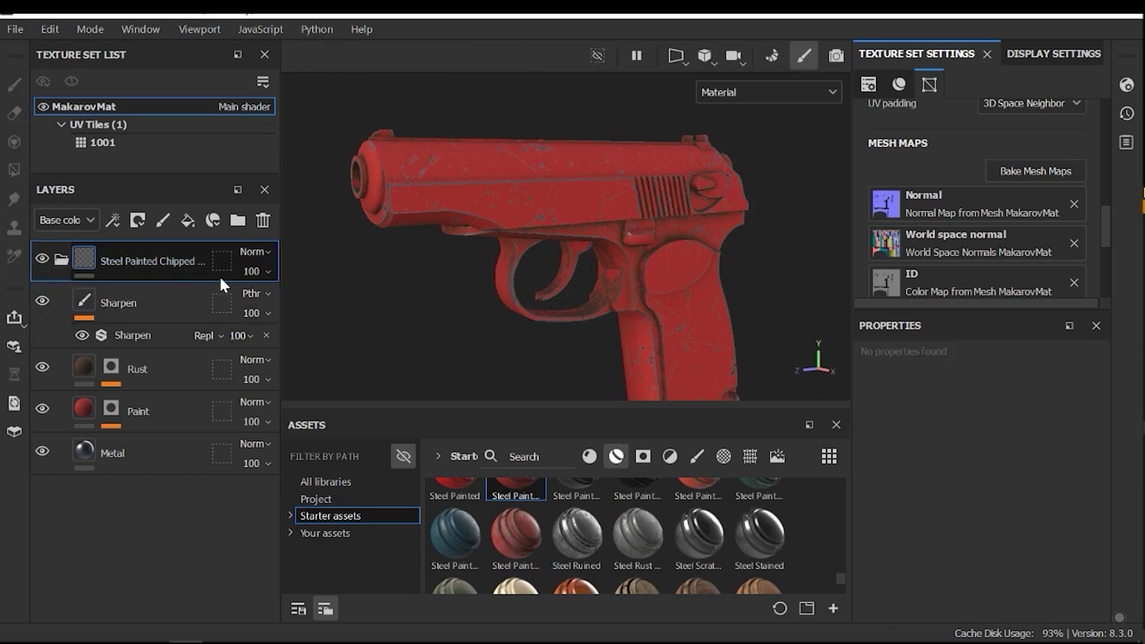
pyautogui.keyDown('alt'); pyautogui.moveTo(468, 232); pyautogui.dragTo(486, 241, button='middle'); pyautogui.keyUp('alt')
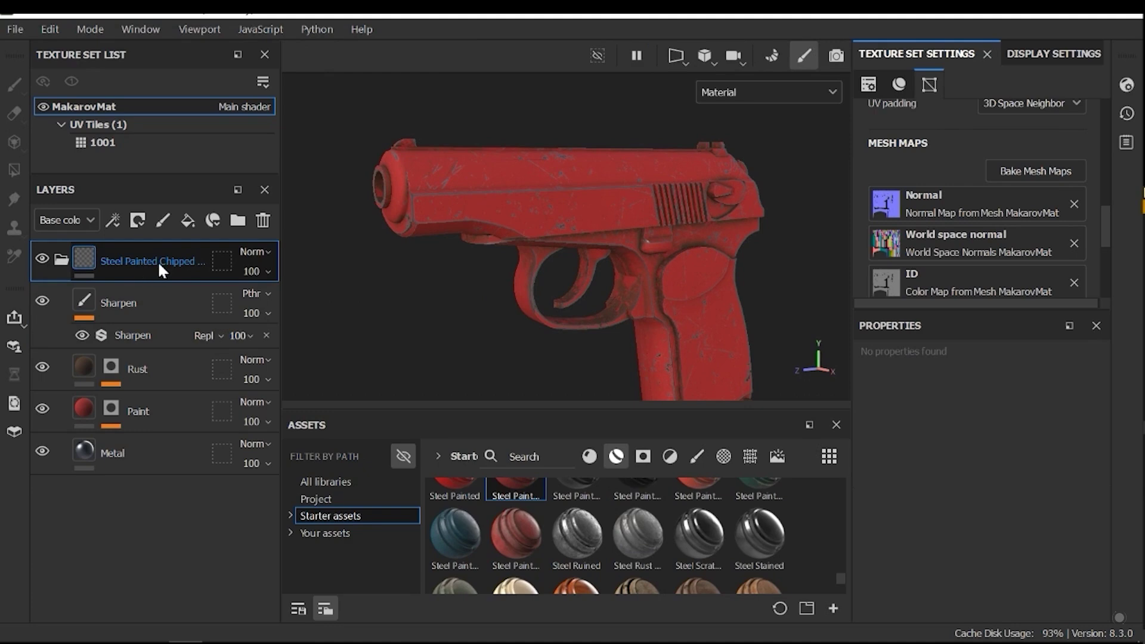
pyautogui.click(236, 222)
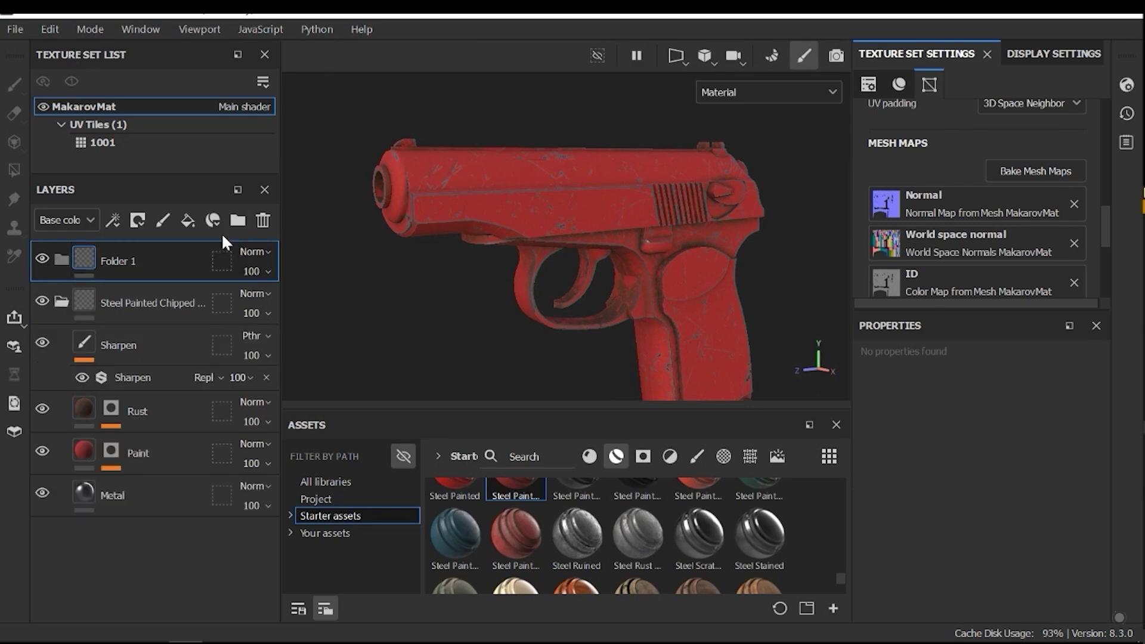
pyautogui.hotkey('ctrl', 'z')
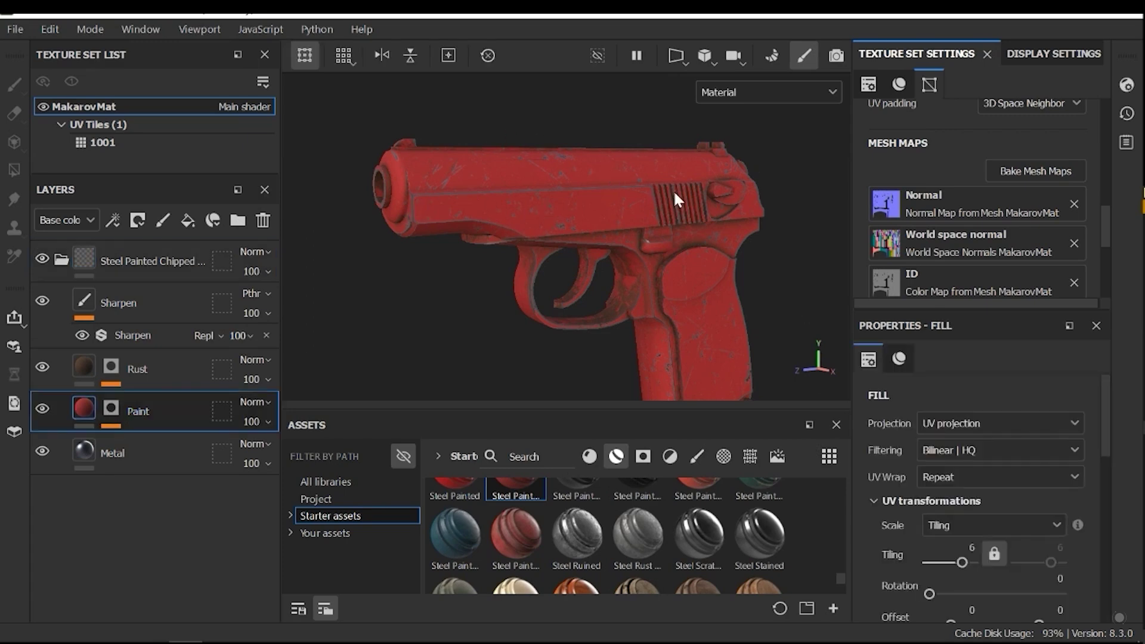
# Step: Inspect the Rust and Paint layers on the pistol from several angles, hiding and showing the Paint layer to compare
pyautogui.keyDown('alt'); pyautogui.moveTo(619, 258); pyautogui.dragTo(632, 251, button='middle'); pyautogui.keyUp('alt')
pyautogui.click(142, 370)
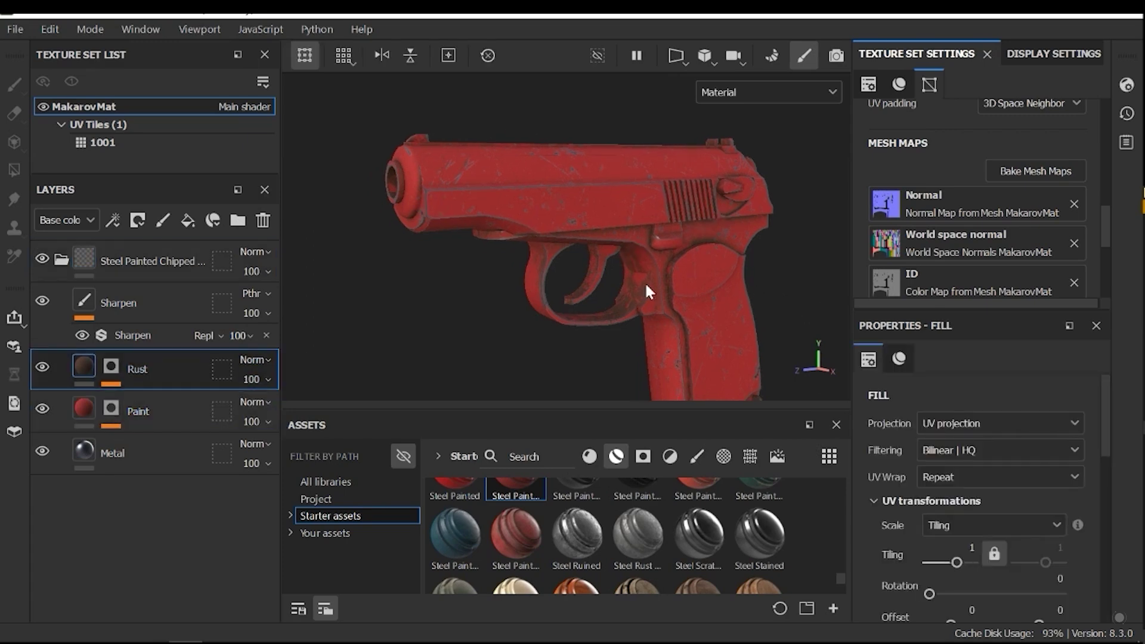
pyautogui.keyDown('alt'); pyautogui.moveTo(647, 286); pyautogui.dragTo(644, 314); pyautogui.keyUp('alt')
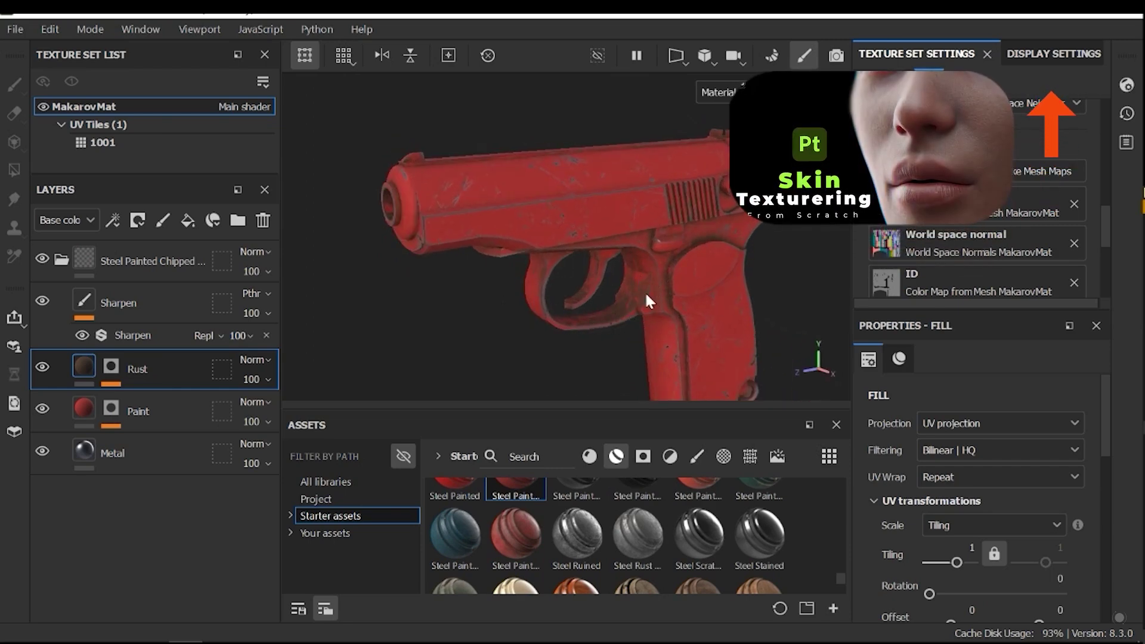
pyautogui.keyDown('alt'); pyautogui.moveTo(645, 291); pyautogui.dragTo(613, 248); pyautogui.keyUp('alt')
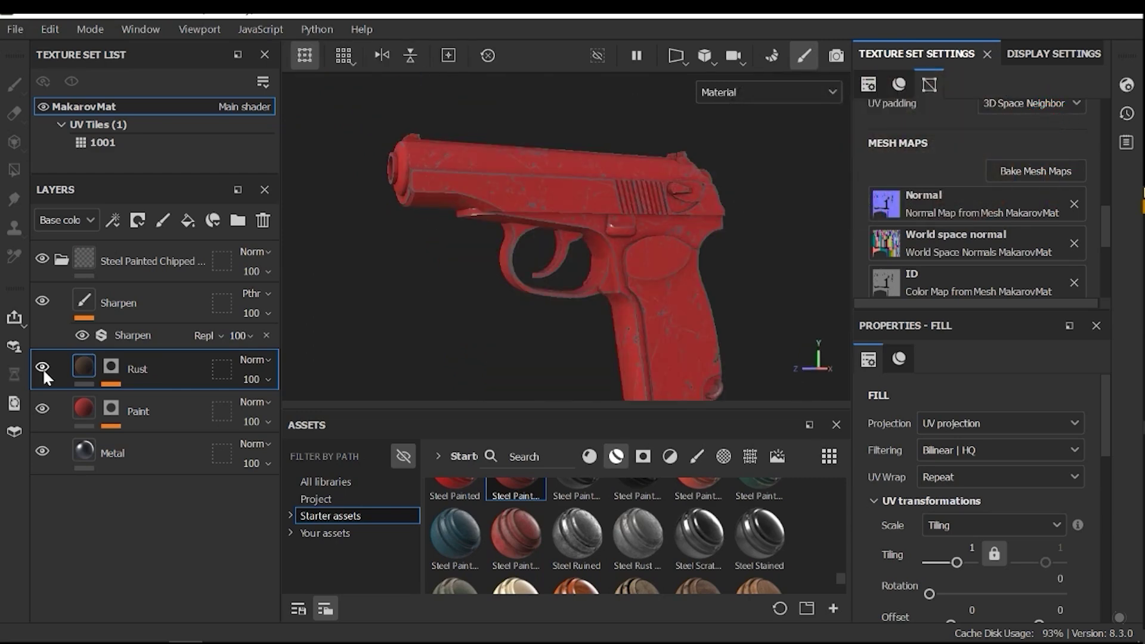
pyautogui.click(43, 408)
pyautogui.click(43, 408)
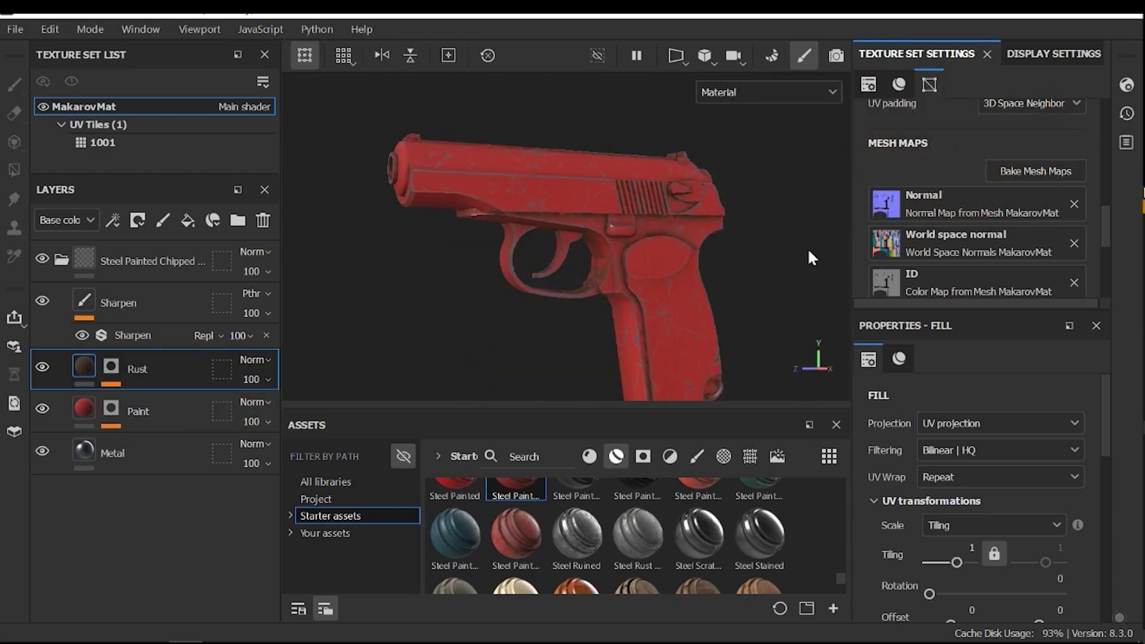
pyautogui.keyDown('alt'); pyautogui.moveTo(807, 248); pyautogui.dragTo(478, 209); pyautogui.keyUp('alt')
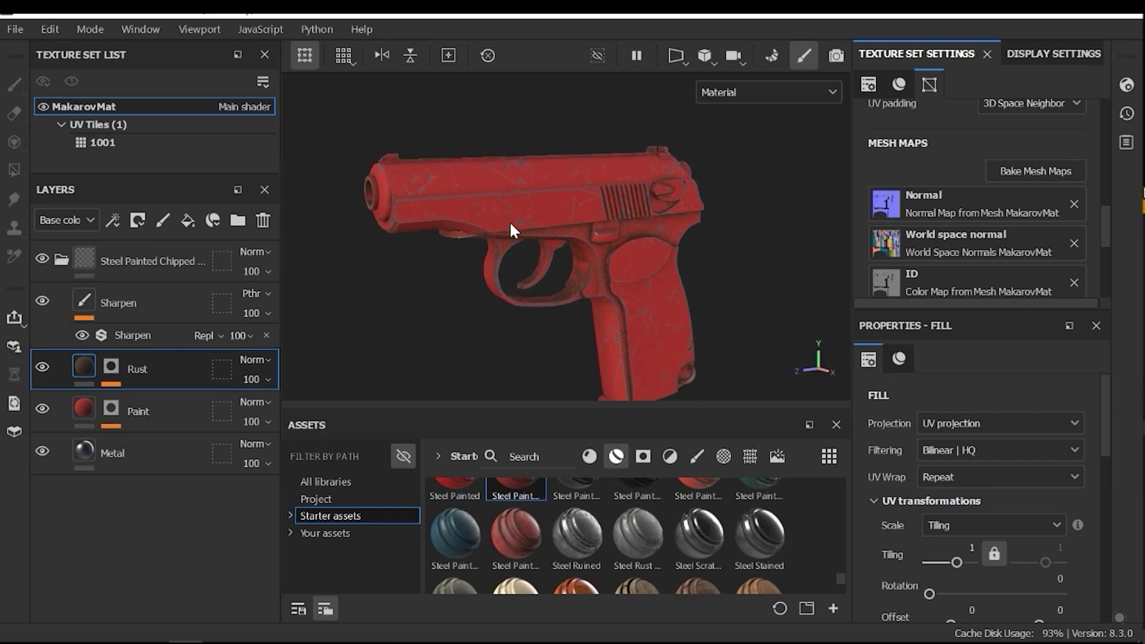
# Step: Change the Paint layer's base color to a very dark olive, hex 21221D
pyautogui.click(83, 412)
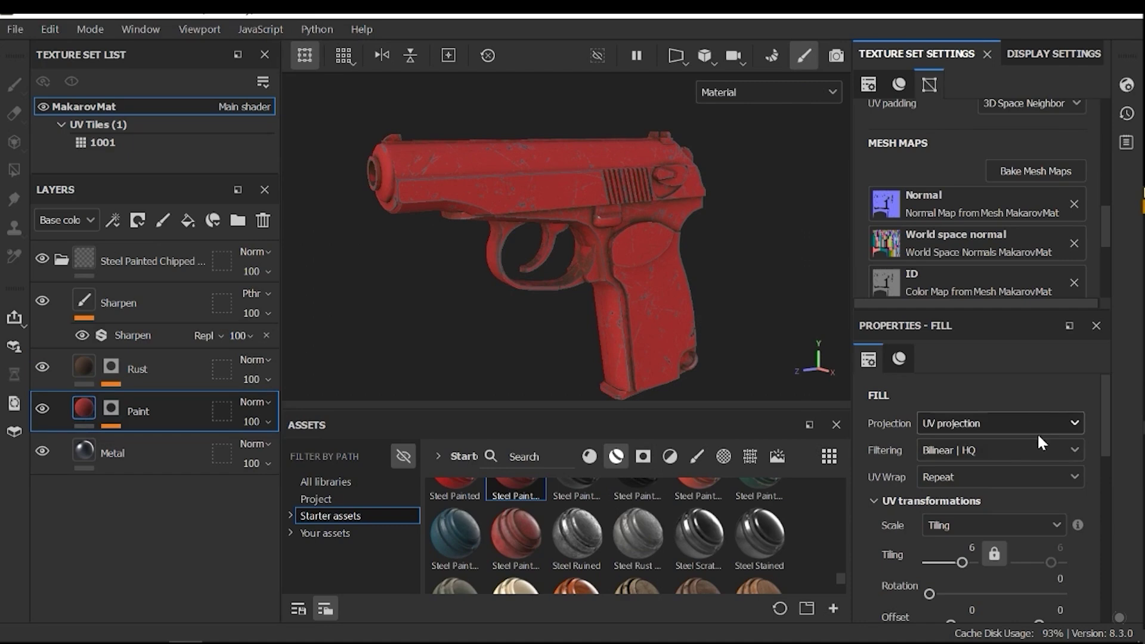
pyautogui.scroll(-5, 1038, 436)
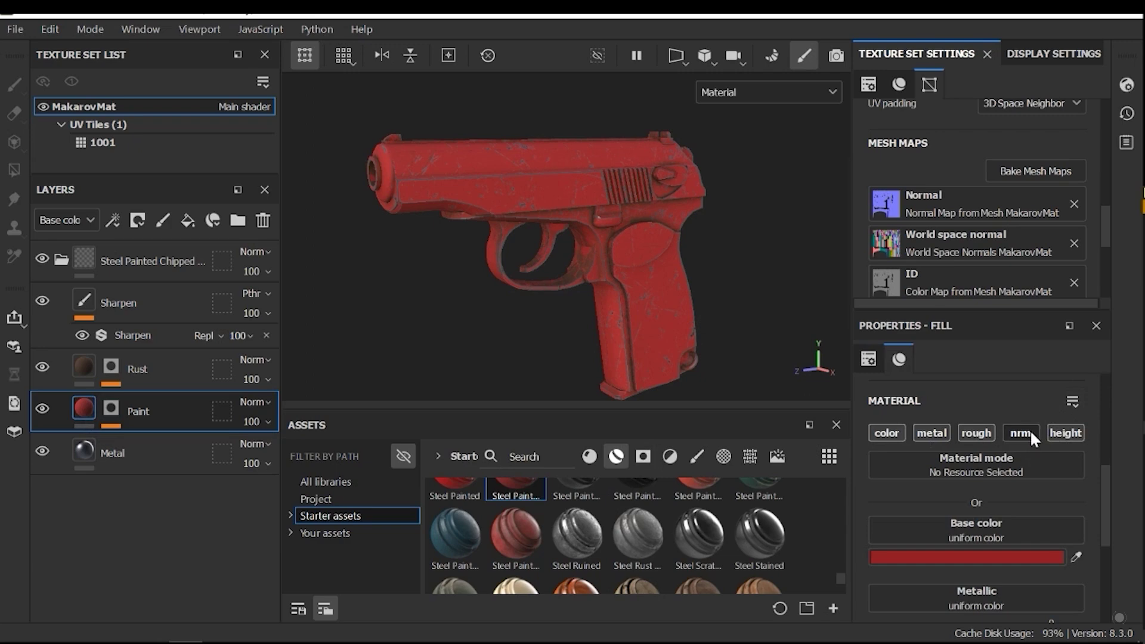
pyautogui.scroll(-1, 1001, 477)
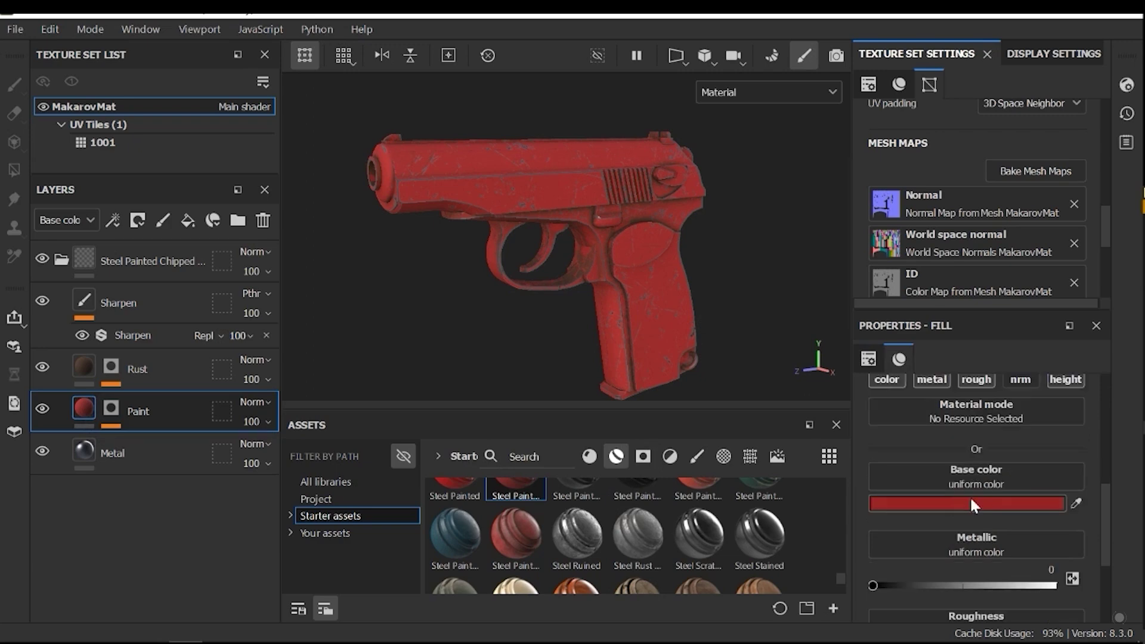
pyautogui.click(965, 504)
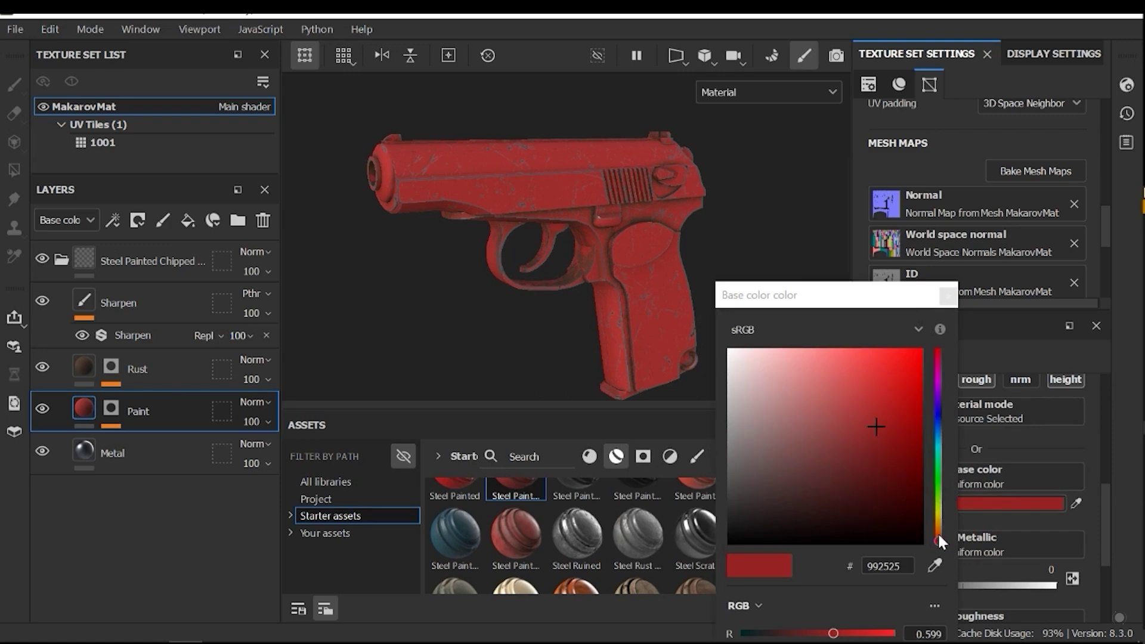
pyautogui.moveTo(938, 535); pyautogui.dragTo(939, 510)
pyautogui.click(759, 497)
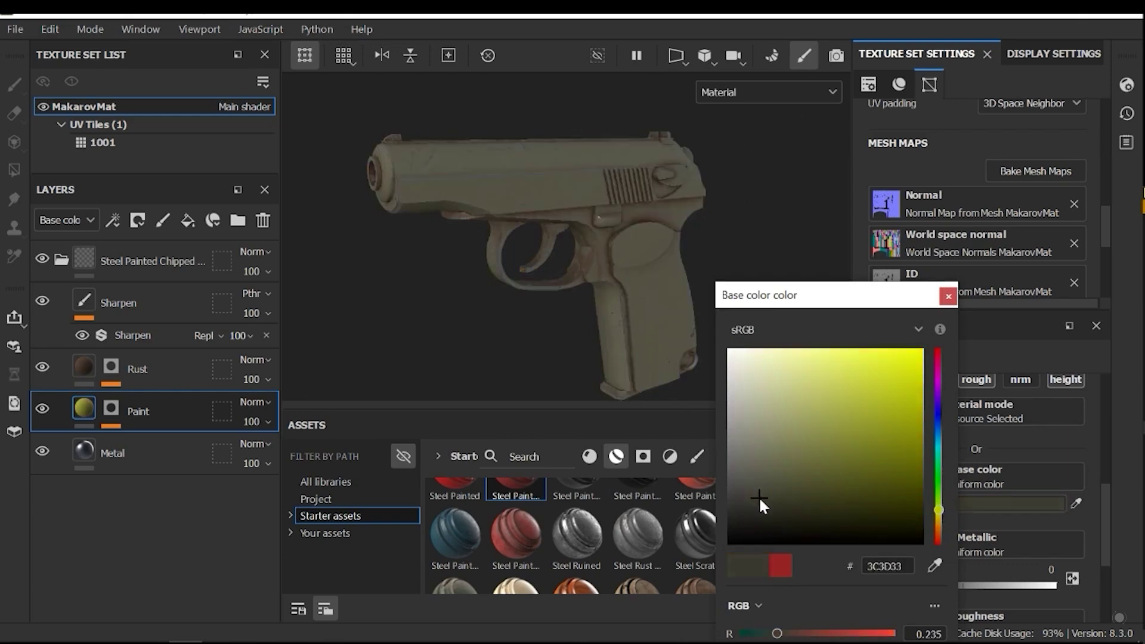
pyautogui.moveTo(759, 496)
pyautogui.mouseDown()
pyautogui.moveTo(739, 506)
pyautogui.moveTo(755, 515)
pyautogui.mouseUp()
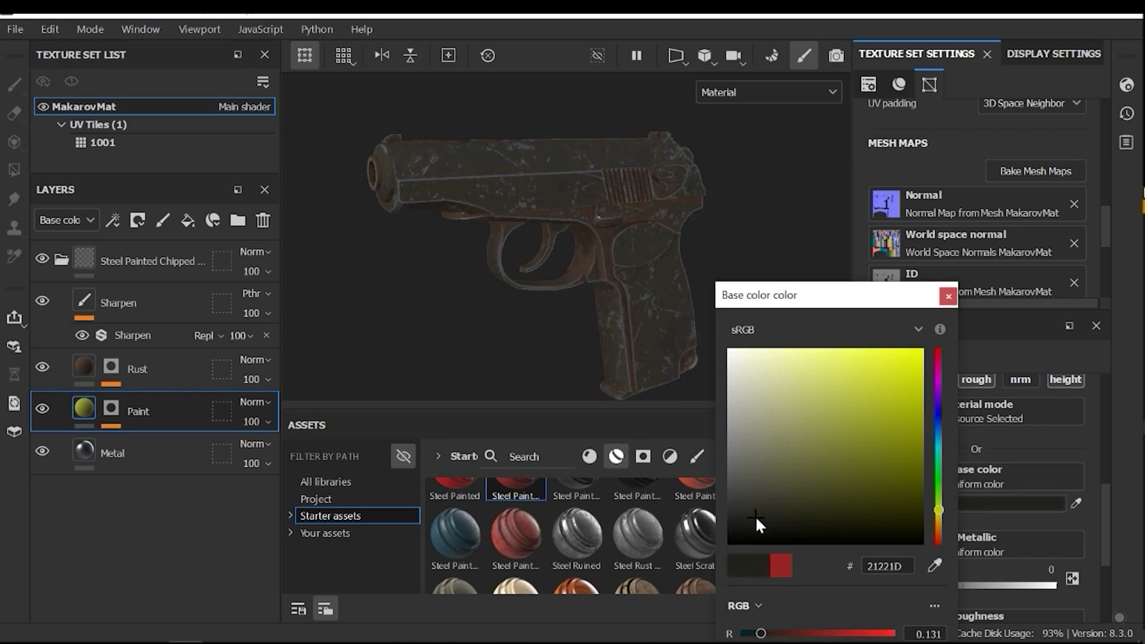
# Step: Close the base color picker and raise the Paint layer's Metallic value to 0.9091
pyautogui.click(948, 296)
pyautogui.moveTo(680, 206)
pyautogui.keyDown('alt'); pyautogui.mouseDown()
pyautogui.moveTo(404, 264)
pyautogui.moveTo(678, 253)
pyautogui.moveTo(670, 212)
pyautogui.mouseUp(); pyautogui.keyUp('alt')
pyautogui.scroll(-1, 1001, 462)
pyautogui.scroll(-1, 1003, 461)
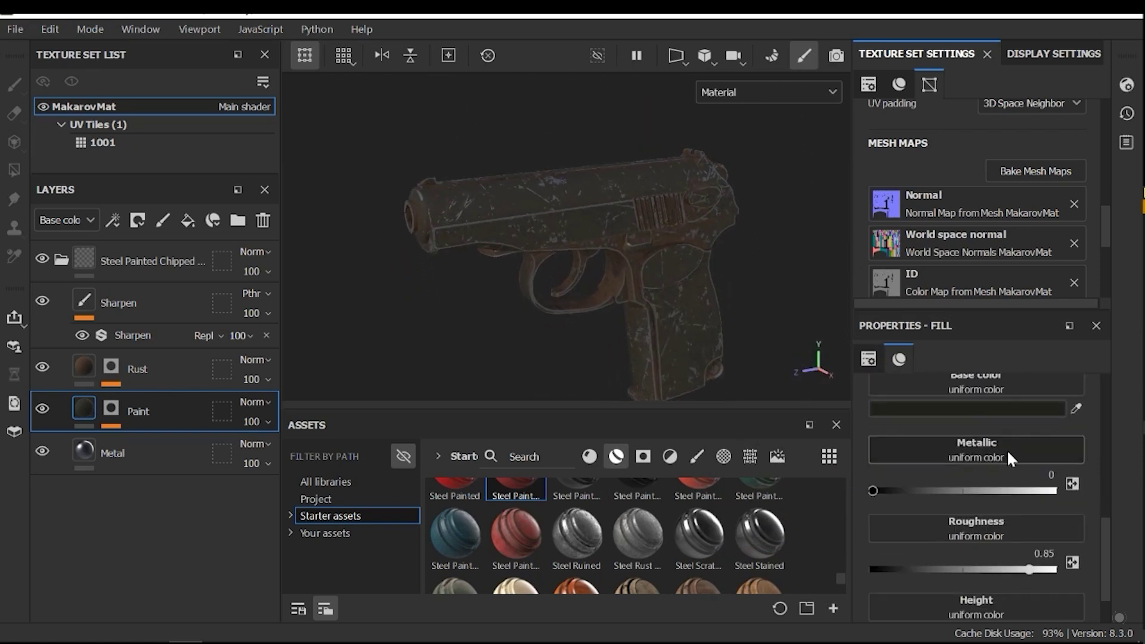
pyautogui.scroll(-1, 1006, 449)
pyautogui.scroll(3, 1007, 464)
pyautogui.scroll(-2, 936, 503)
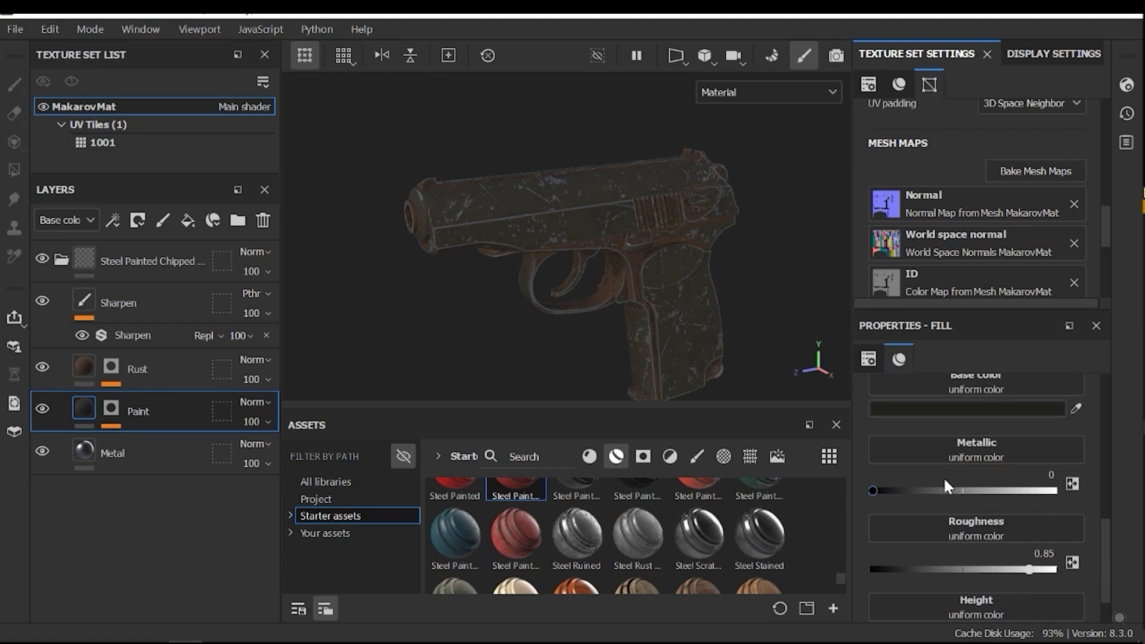
pyautogui.moveTo(878, 488)
pyautogui.mouseDown()
pyautogui.moveTo(916, 490)
pyautogui.moveTo(870, 492)
pyautogui.mouseUp()
pyautogui.keyDown('alt'); pyautogui.moveTo(511, 271); pyautogui.dragTo(578, 278); pyautogui.keyUp('alt')
pyautogui.moveTo(953, 491); pyautogui.dragTo(971, 493)
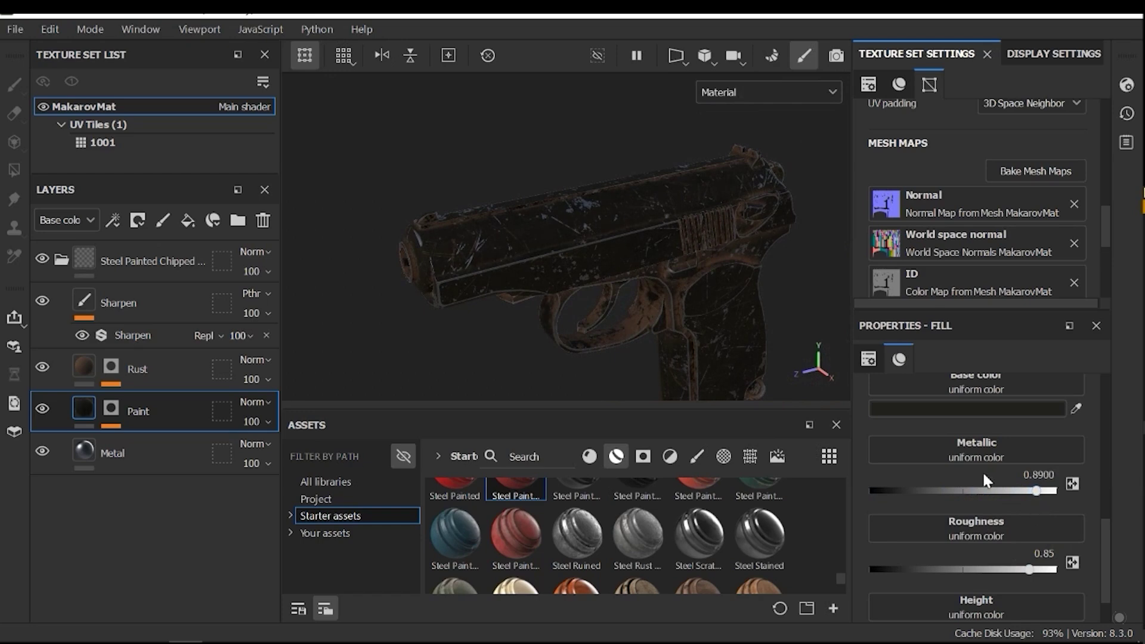
pyautogui.moveTo(715, 287)
pyautogui.keyDown('alt'); pyautogui.mouseDown()
pyautogui.moveTo(651, 267)
pyautogui.moveTo(718, 294)
pyautogui.mouseUp(); pyautogui.keyUp('alt')
pyautogui.moveTo(1037, 492); pyautogui.dragTo(1040, 496)
pyautogui.keyDown('alt'); pyautogui.moveTo(515, 186); pyautogui.dragTo(576, 246); pyautogui.keyUp('alt')
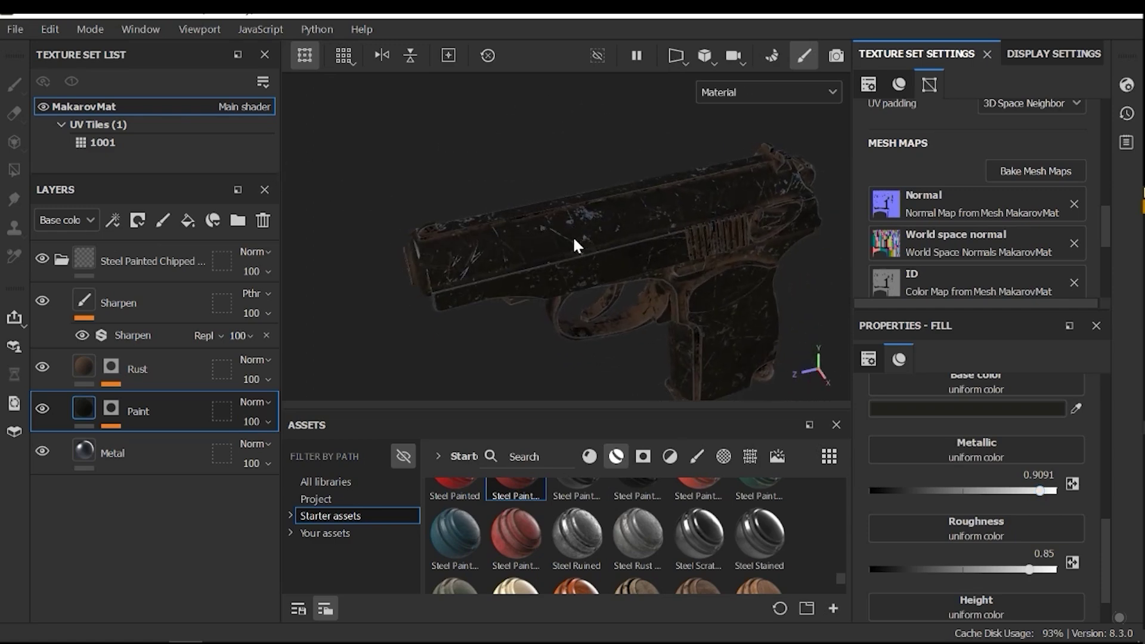
# Step: Lighten the Paint layer's base color to a muted grey-olive tone
pyautogui.click(933, 411)
pyautogui.click(750, 501)
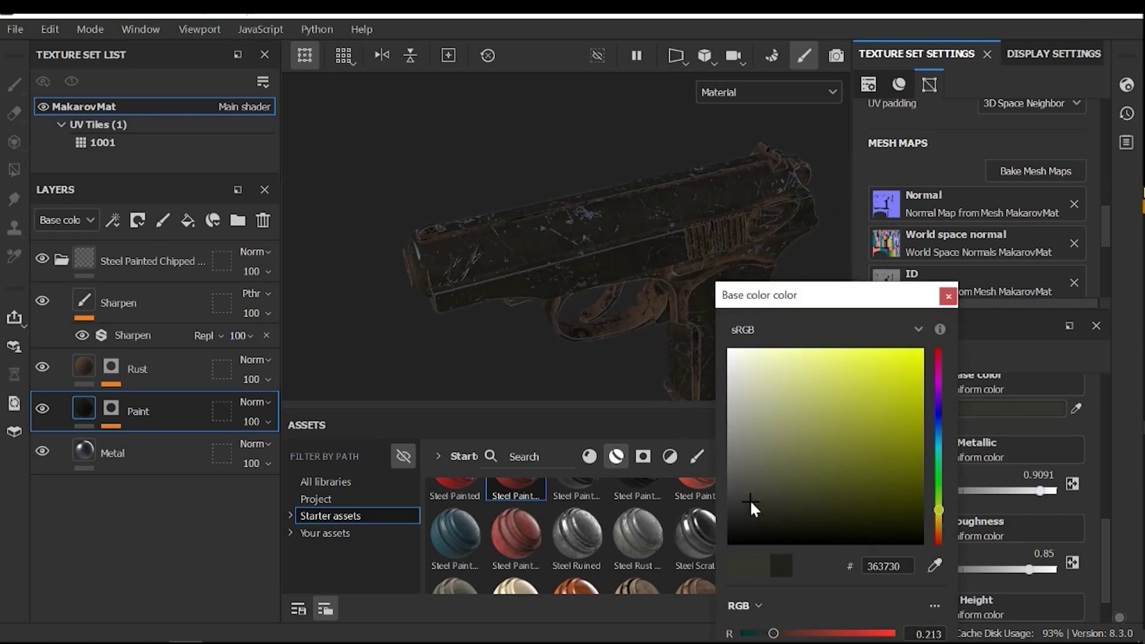
pyautogui.moveTo(749, 499); pyautogui.dragTo(748, 487)
pyautogui.click(948, 297)
pyautogui.moveTo(555, 220)
pyautogui.keyDown('alt'); pyautogui.mouseDown()
pyautogui.moveTo(347, 198)
pyautogui.moveTo(537, 208)
pyautogui.mouseUp(); pyautogui.keyUp('alt')
pyautogui.keyDown('alt'); pyautogui.moveTo(536, 209); pyautogui.dragTo(547, 213, button='middle'); pyautogui.keyUp('alt')
pyautogui.keyDown('alt'); pyautogui.moveTo(547, 213); pyautogui.dragTo(629, 261); pyautogui.keyUp('alt')
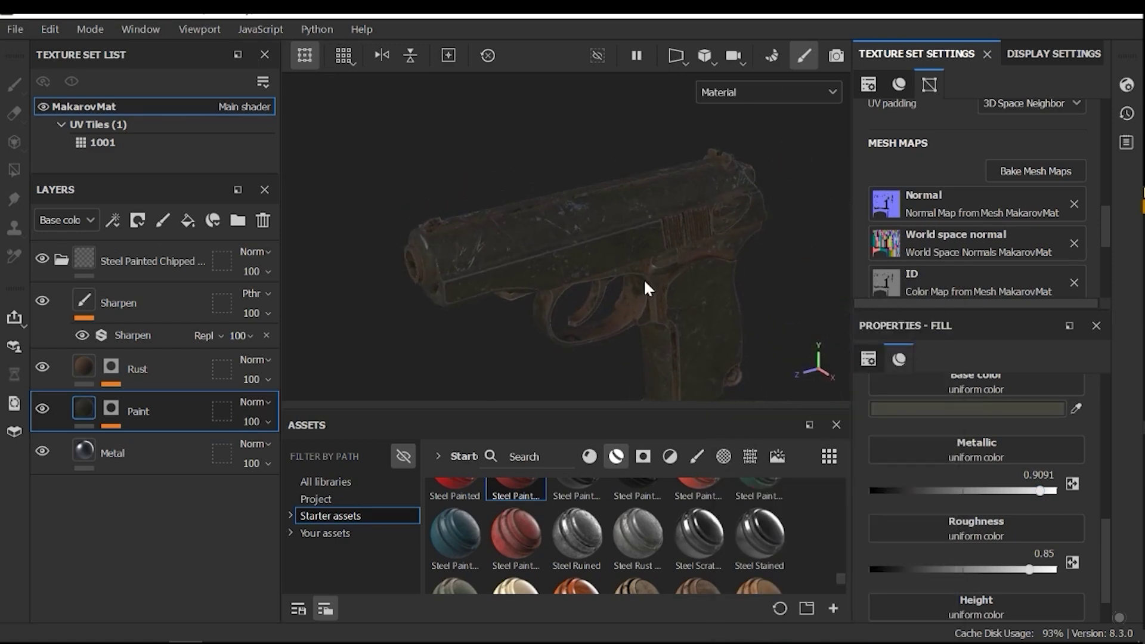
# Step: Lower the Paint layer's Roughness to 0.2440, checking the reflections on the slide from several angles
pyautogui.scroll(-1, 956, 421)
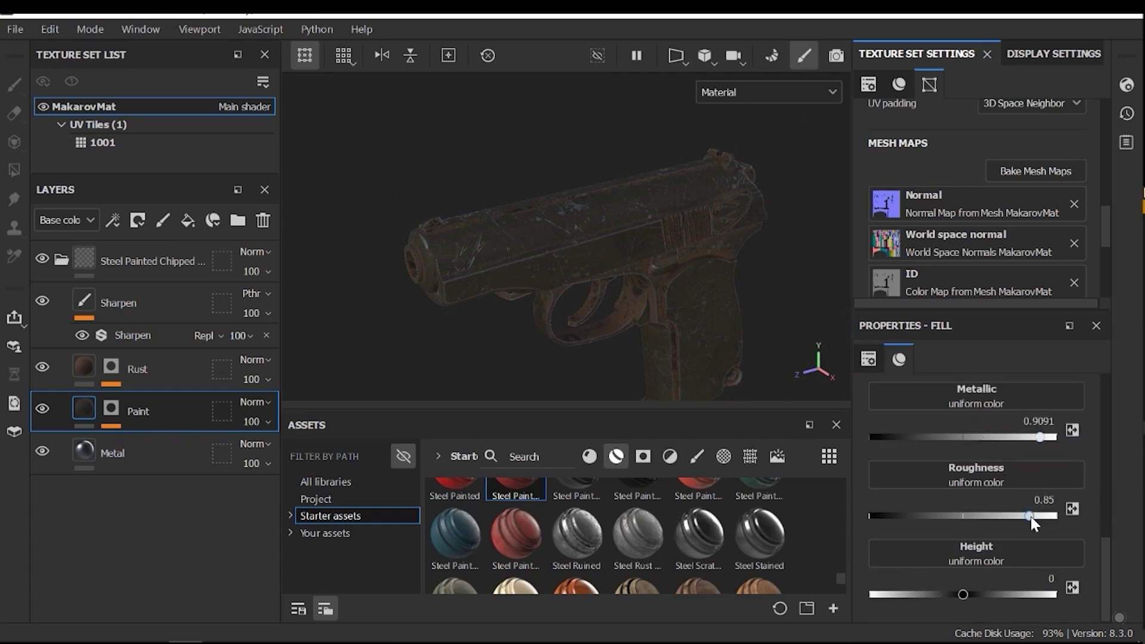
pyautogui.moveTo(1026, 520); pyautogui.dragTo(900, 523)
pyautogui.keyDown('alt'); pyautogui.moveTo(643, 304); pyautogui.dragTo(475, 254); pyautogui.keyUp('alt')
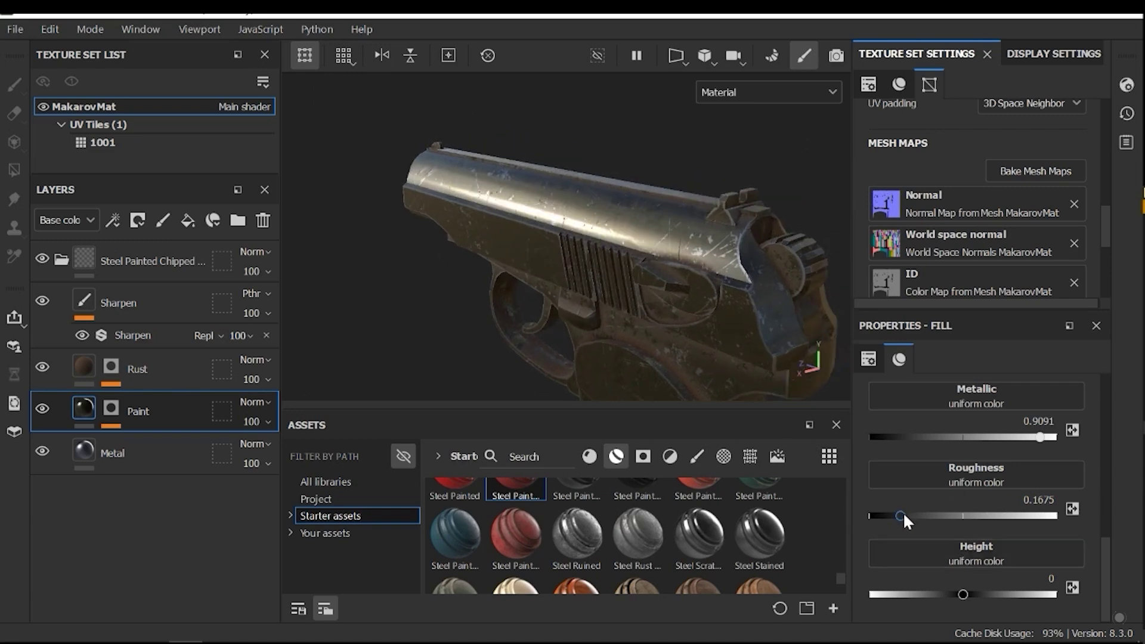
pyautogui.moveTo(902, 515); pyautogui.dragTo(911, 518)
pyautogui.keyDown('alt'); pyautogui.moveTo(685, 310); pyautogui.dragTo(687, 262); pyautogui.keyUp('alt')
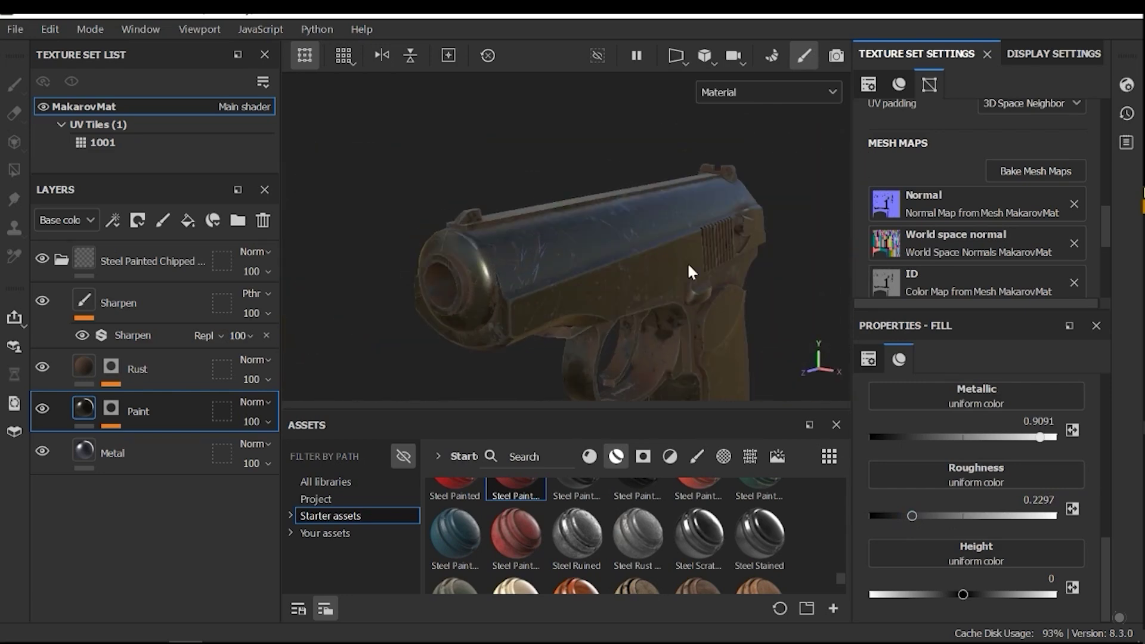
pyautogui.moveTo(916, 516); pyautogui.dragTo(916, 519)
pyautogui.moveTo(685, 262)
pyautogui.keyDown('alt'); pyautogui.mouseDown()
pyautogui.moveTo(569, 231)
pyautogui.moveTo(632, 233)
pyautogui.mouseUp(); pyautogui.keyUp('alt')
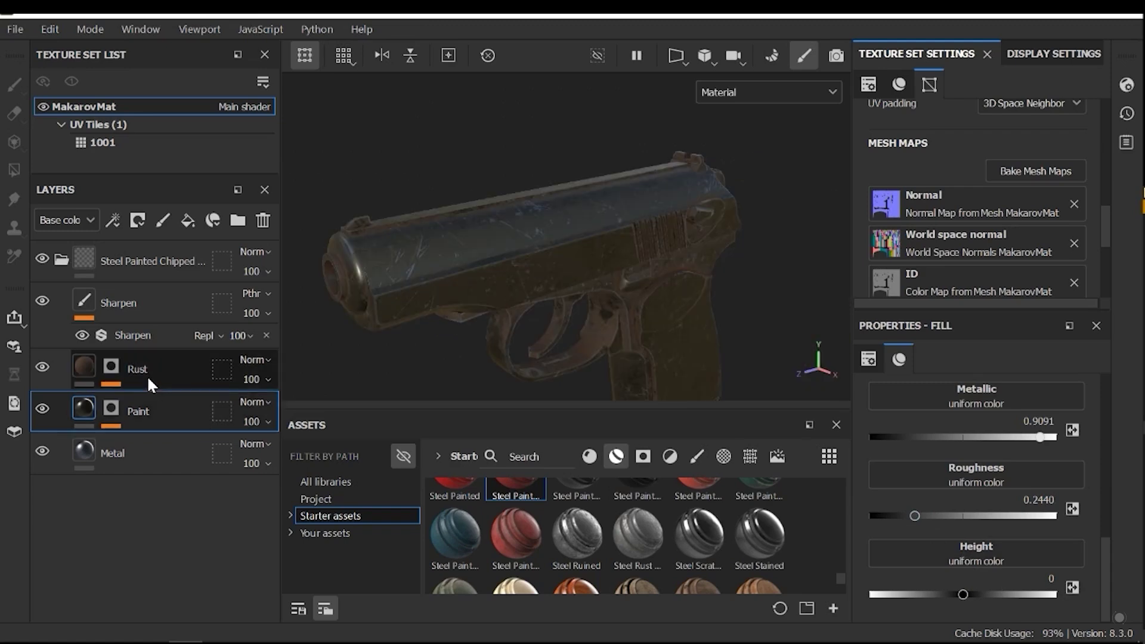
pyautogui.keyDown('alt'); pyautogui.moveTo(467, 297); pyautogui.dragTo(474, 254); pyautogui.keyUp('alt')
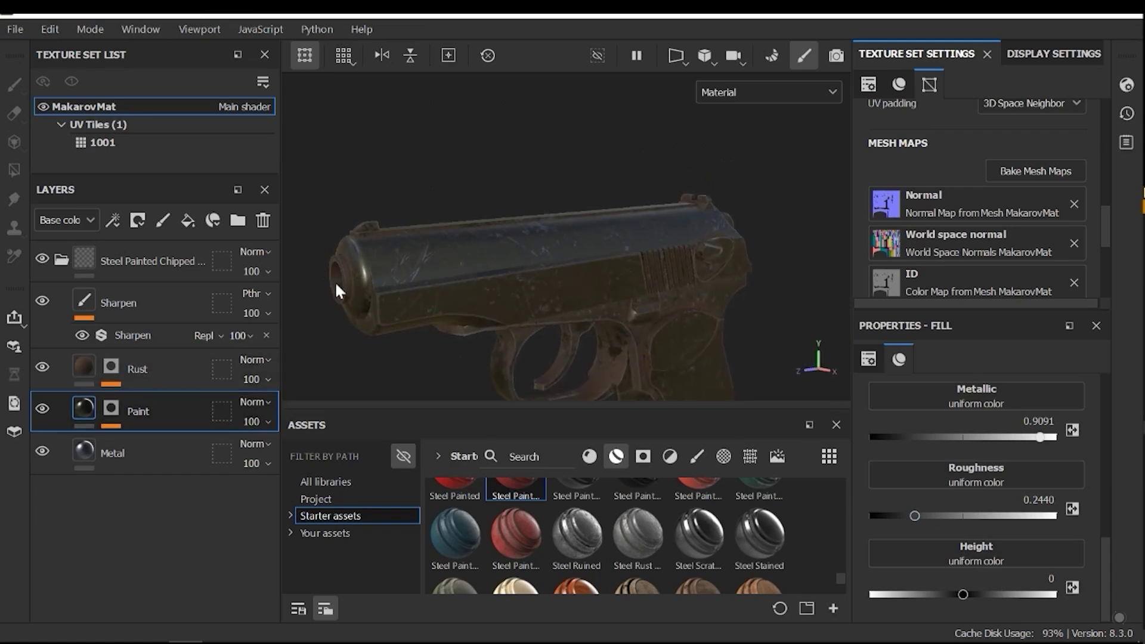
# Step: Open the Mask Editor generator on the Rust layer's mask and review its parameters down to the Grunge Map 020 texture input
pyautogui.click(92, 371)
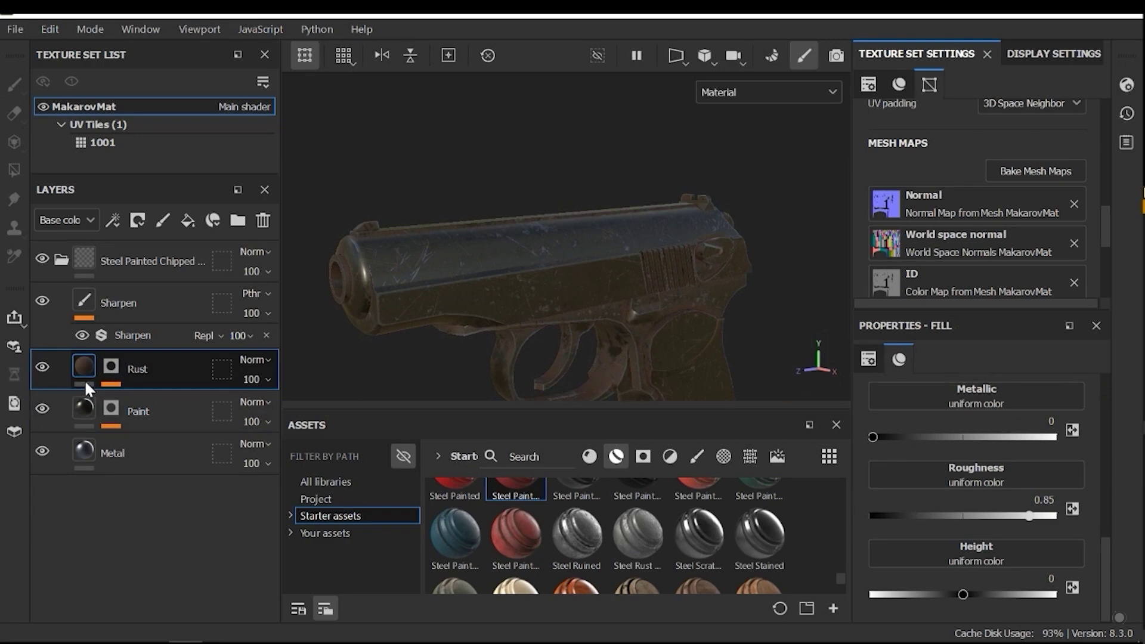
pyautogui.click(113, 364)
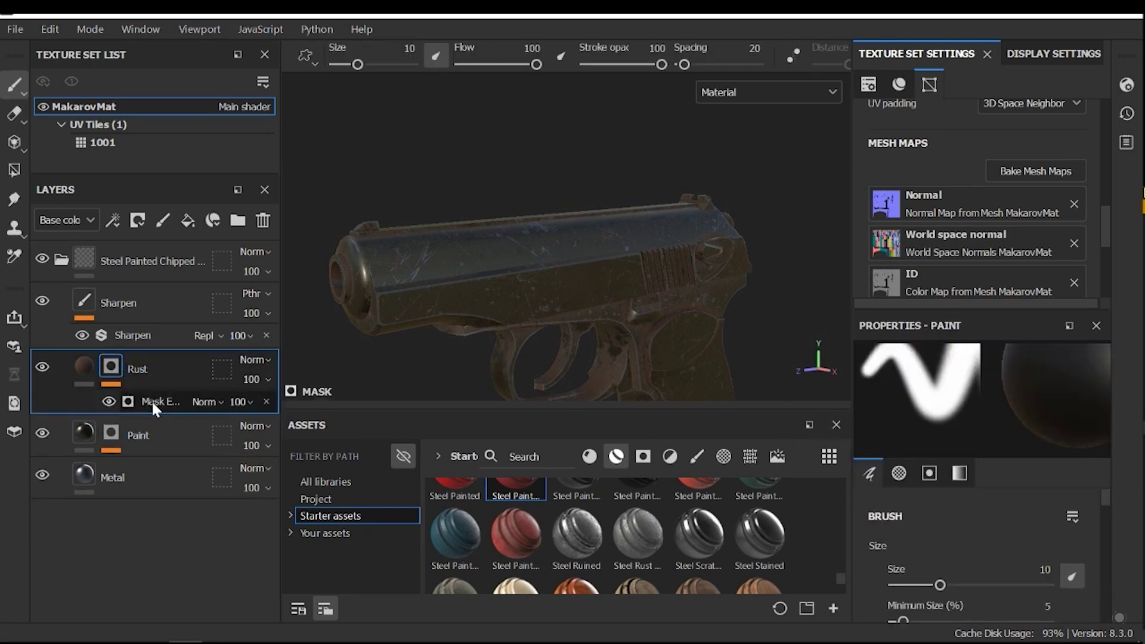
pyautogui.click(151, 401)
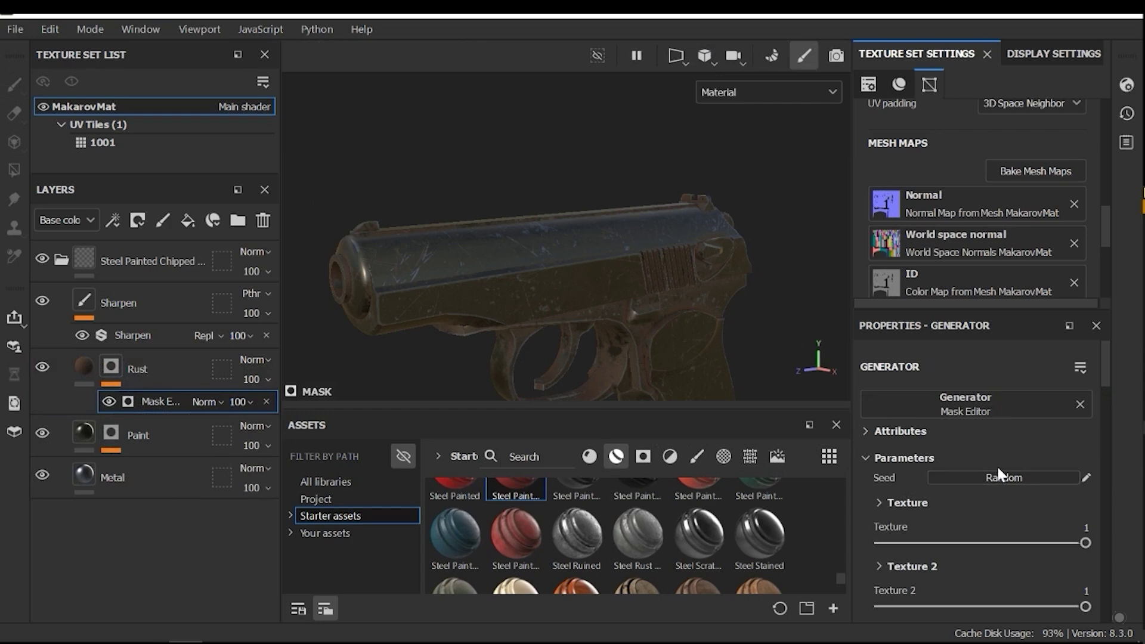
pyautogui.scroll(-5, 943, 152)
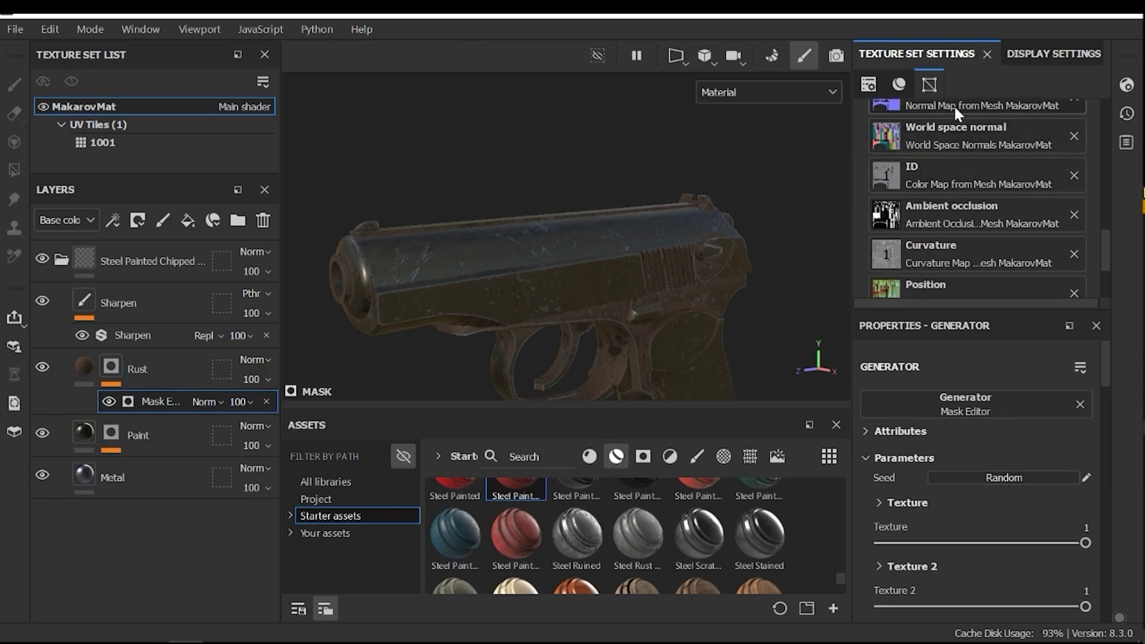
pyautogui.scroll(8, 962, 238)
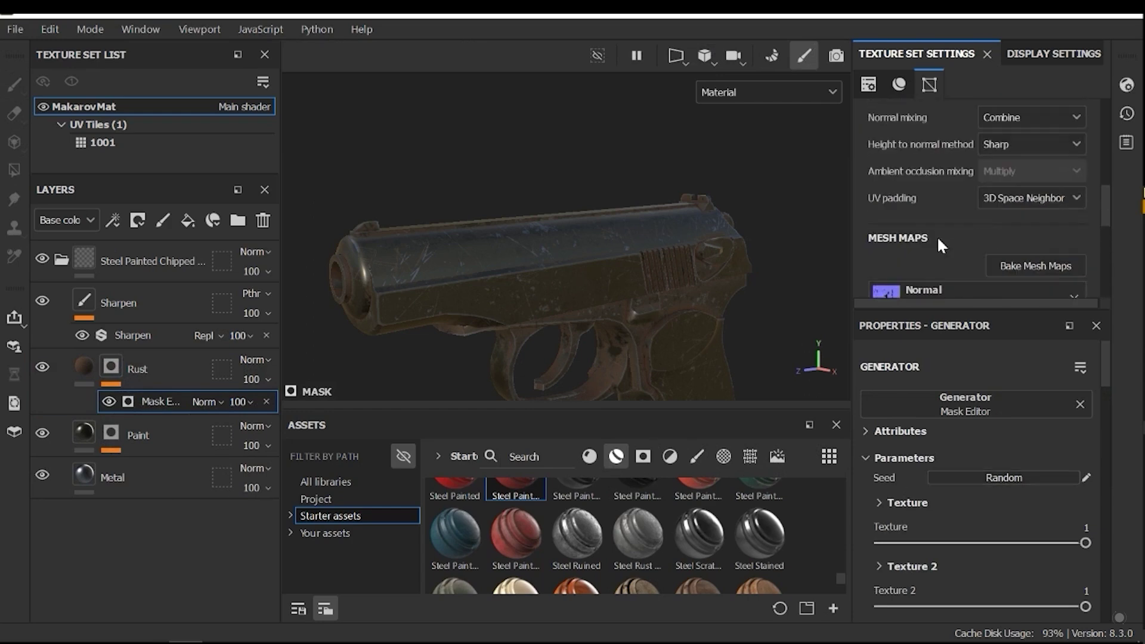
pyautogui.scroll(-3, 939, 238)
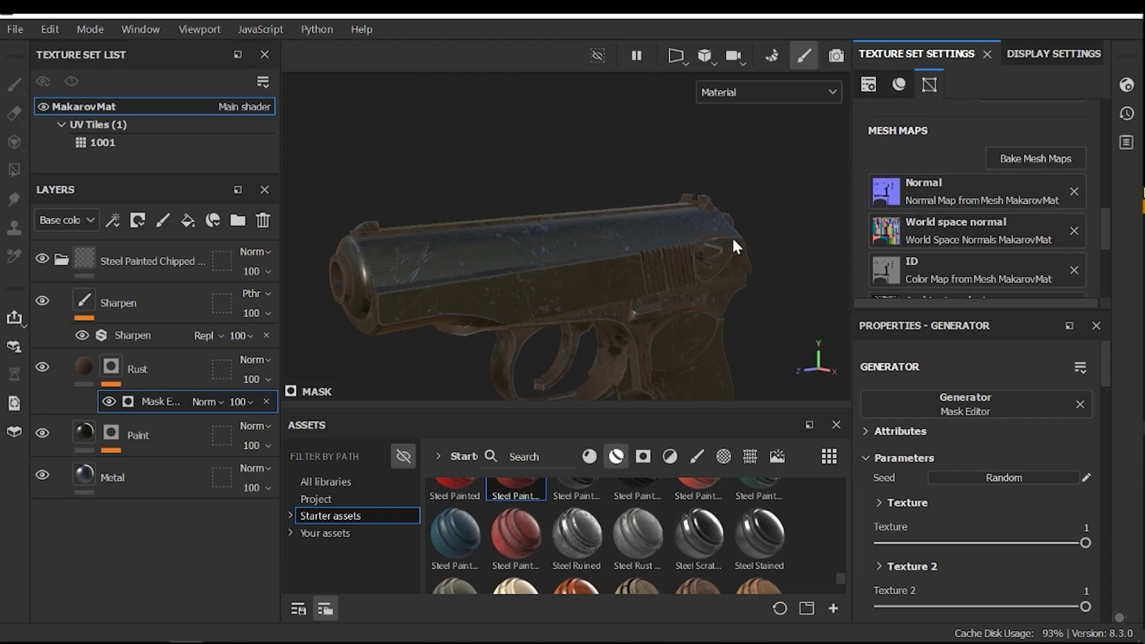
pyautogui.scroll(-5, 999, 418)
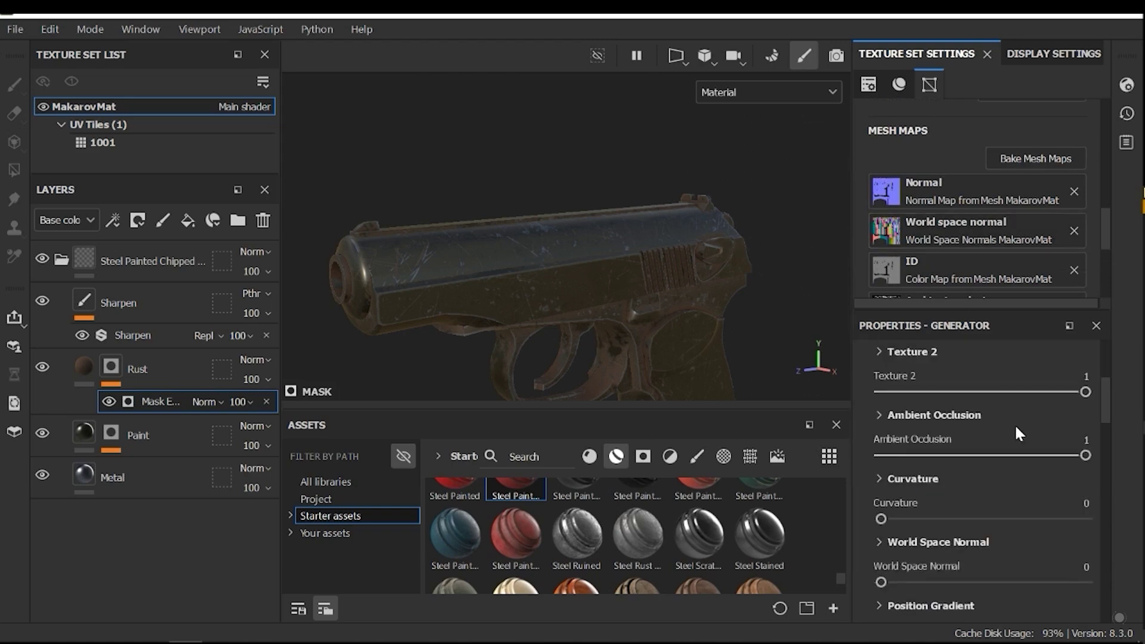
pyautogui.scroll(-5, 1019, 434)
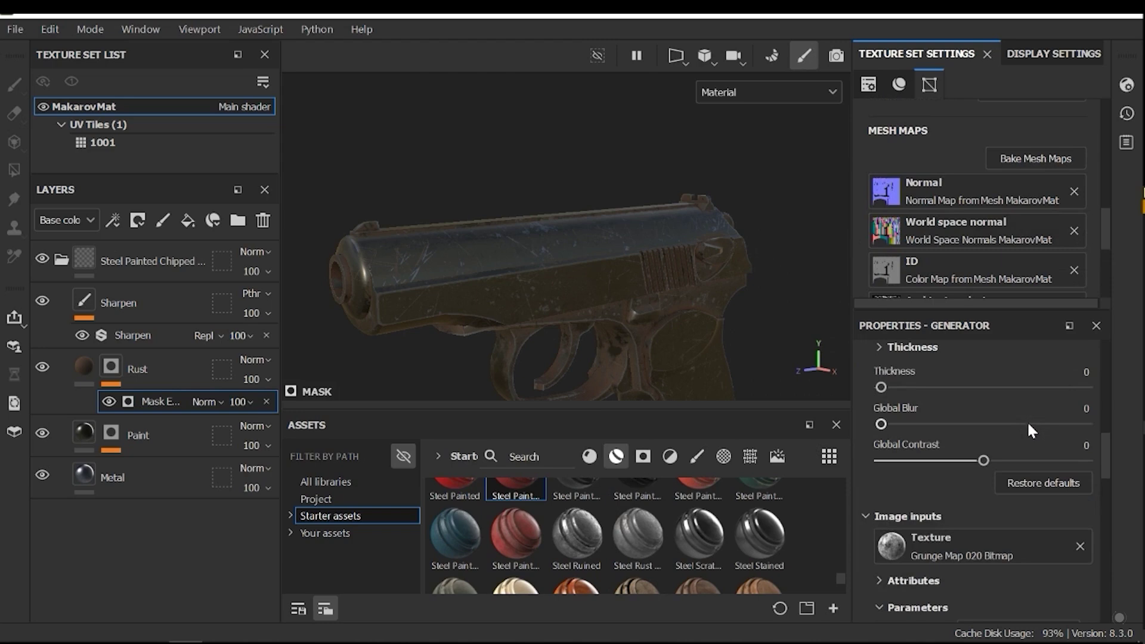
pyautogui.scroll(-3, 1026, 423)
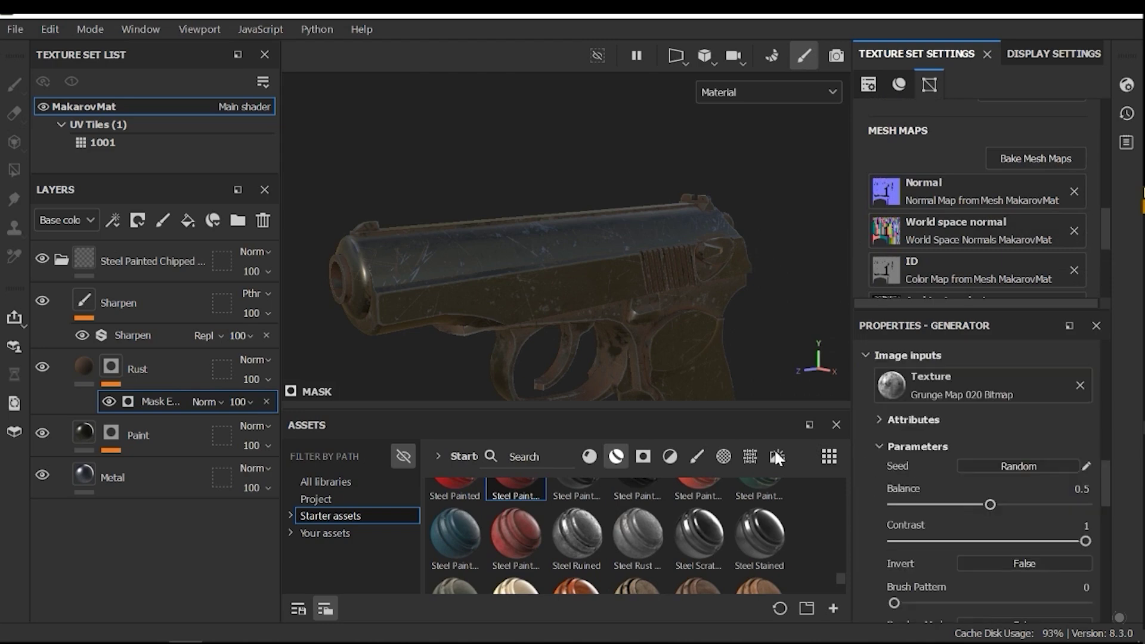
# Step: Lower the Balance of the Rust mask's Grunge Map 020 texture to 0.3, checking the rust around the trigger guard
pyautogui.keyDown('alt'); pyautogui.moveTo(656, 391); pyautogui.dragTo(709, 288, button='middle'); pyautogui.keyUp('alt')
pyautogui.scroll(3, 696, 313)
pyautogui.scroll(2, 724, 305)
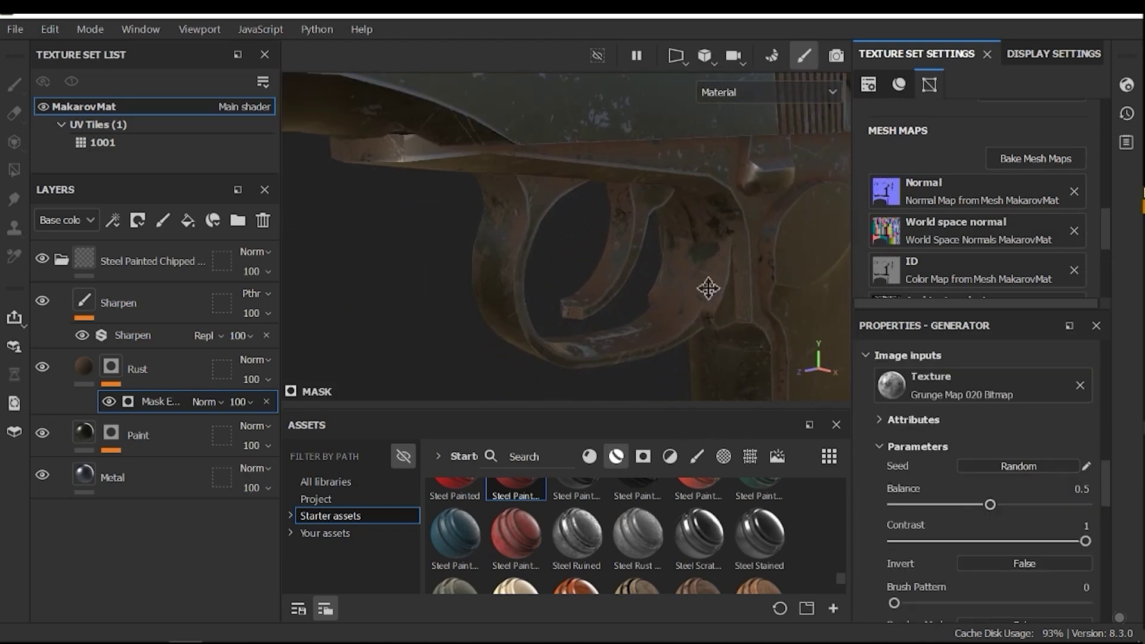
pyautogui.moveTo(990, 505); pyautogui.dragTo(956, 505)
pyautogui.scroll(-2, 679, 292)
pyautogui.keyDown('alt'); pyautogui.moveTo(660, 284); pyautogui.dragTo(705, 295, button='middle'); pyautogui.keyUp('alt')
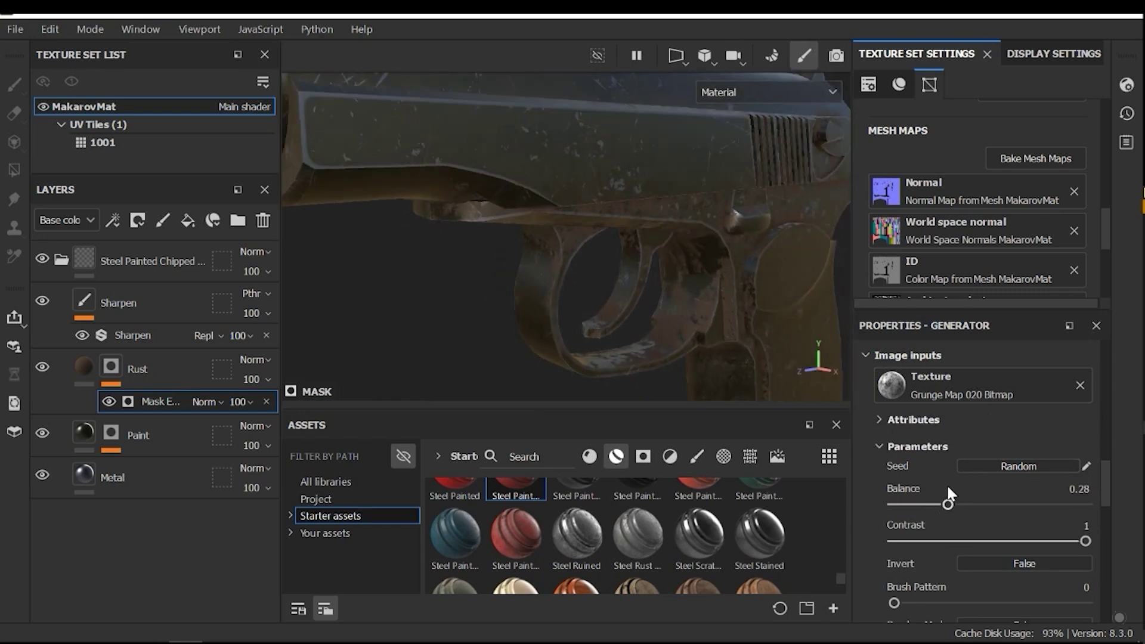
pyautogui.moveTo(956, 504); pyautogui.dragTo(951, 505)
pyautogui.scroll(-3, 632, 241)
pyautogui.keyDown('alt'); pyautogui.moveTo(654, 251); pyautogui.dragTo(636, 253); pyautogui.keyUp('alt')
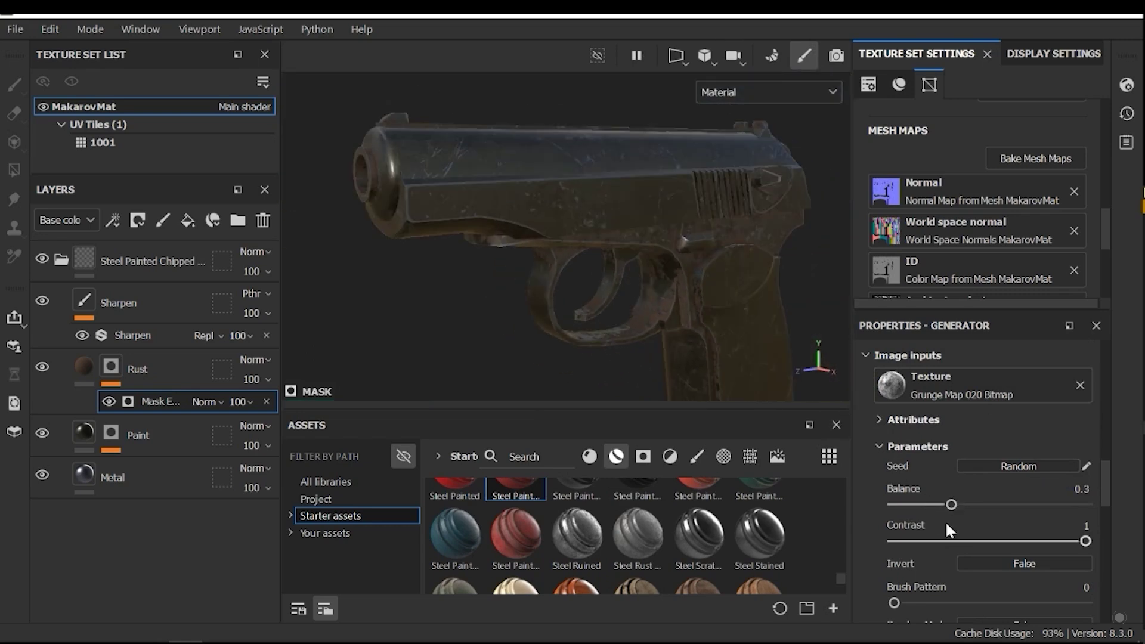
# Step: Try a Contrast of 0.64 on the Rust mask's grunge texture, inspect the trigger guard closely, and restore it to 1
pyautogui.click(1015, 540)
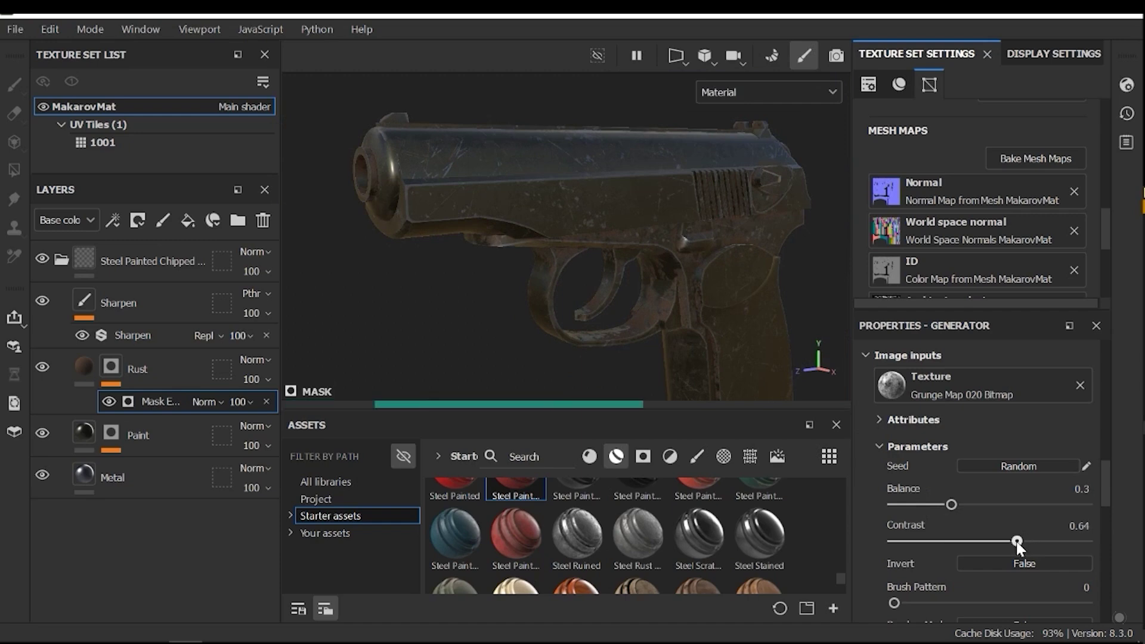
pyautogui.scroll(5, 661, 332)
pyautogui.keyDown('alt'); pyautogui.moveTo(661, 335); pyautogui.dragTo(620, 273); pyautogui.keyUp('alt')
pyautogui.scroll(3, 618, 275)
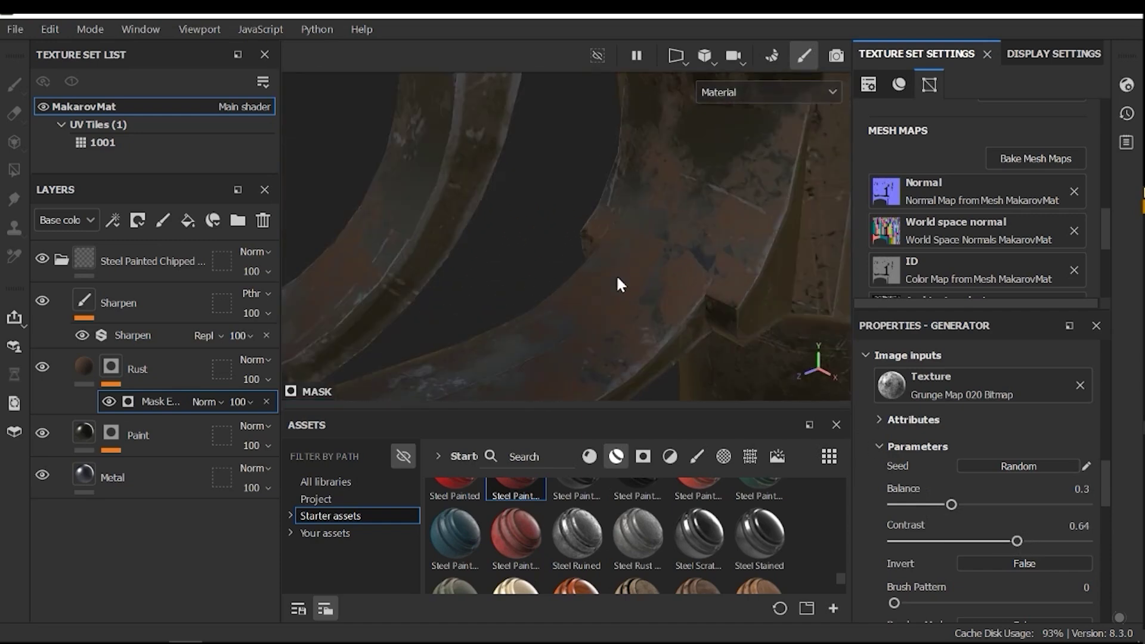
pyautogui.moveTo(1037, 544); pyautogui.dragTo(1117, 555)
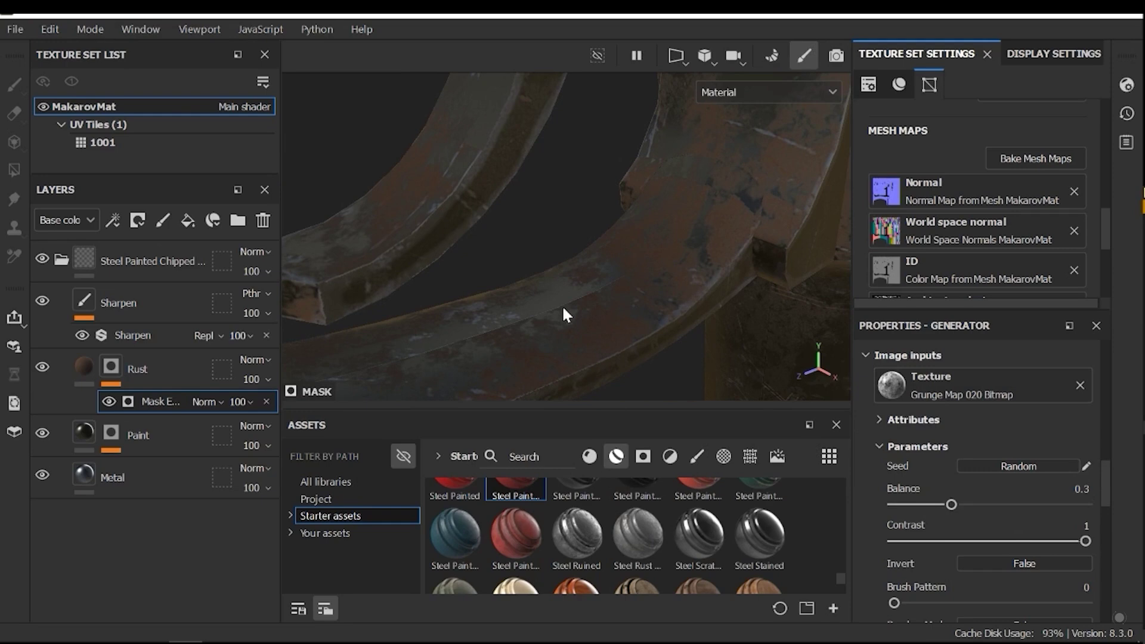
pyautogui.scroll(4, 563, 307)
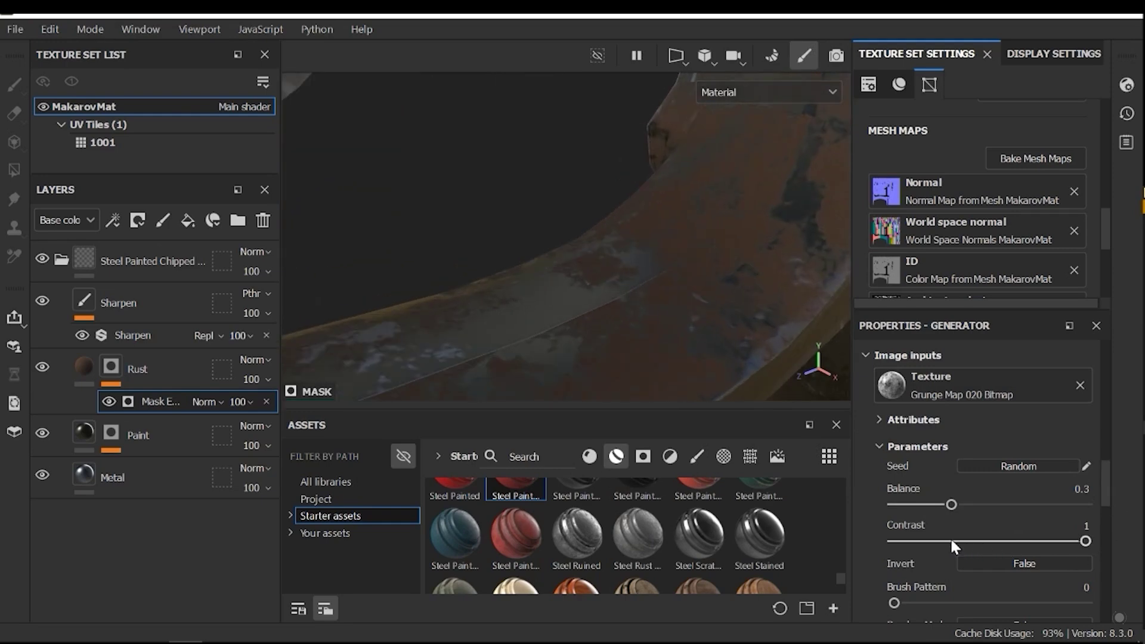
# Step: Set the Rust mask's grunge texture Contrast to 0.54 and its Balance to 0.28
pyautogui.moveTo(951, 541); pyautogui.dragTo(983, 542)
pyautogui.scroll(-3, 620, 314)
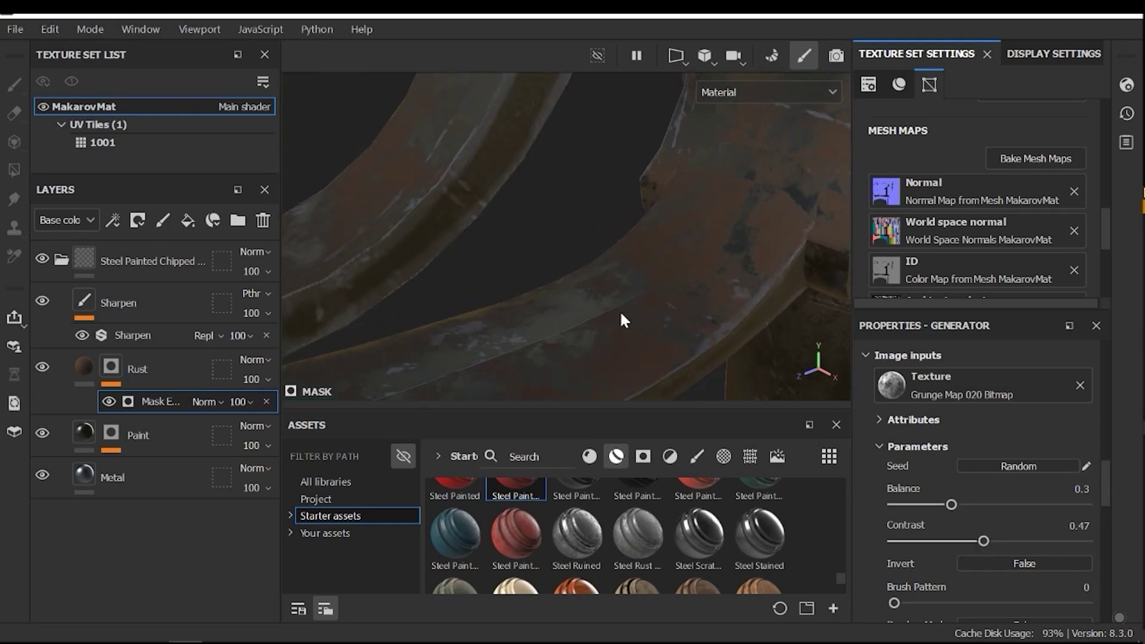
pyautogui.moveTo(987, 539); pyautogui.dragTo(1001, 541)
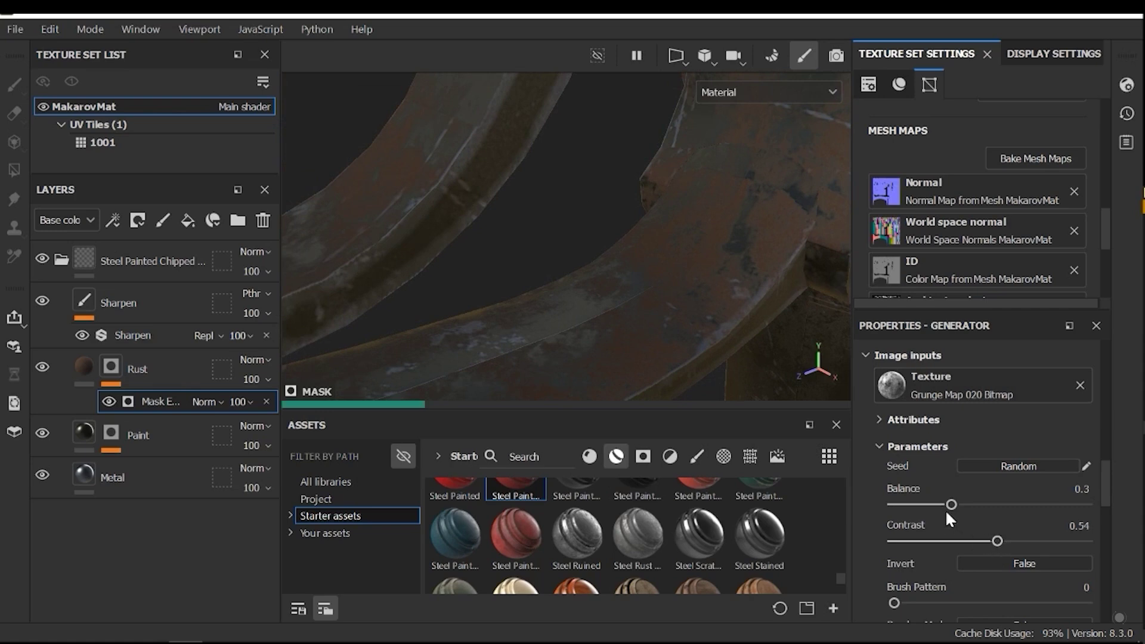
pyautogui.moveTo(949, 505); pyautogui.dragTo(946, 506)
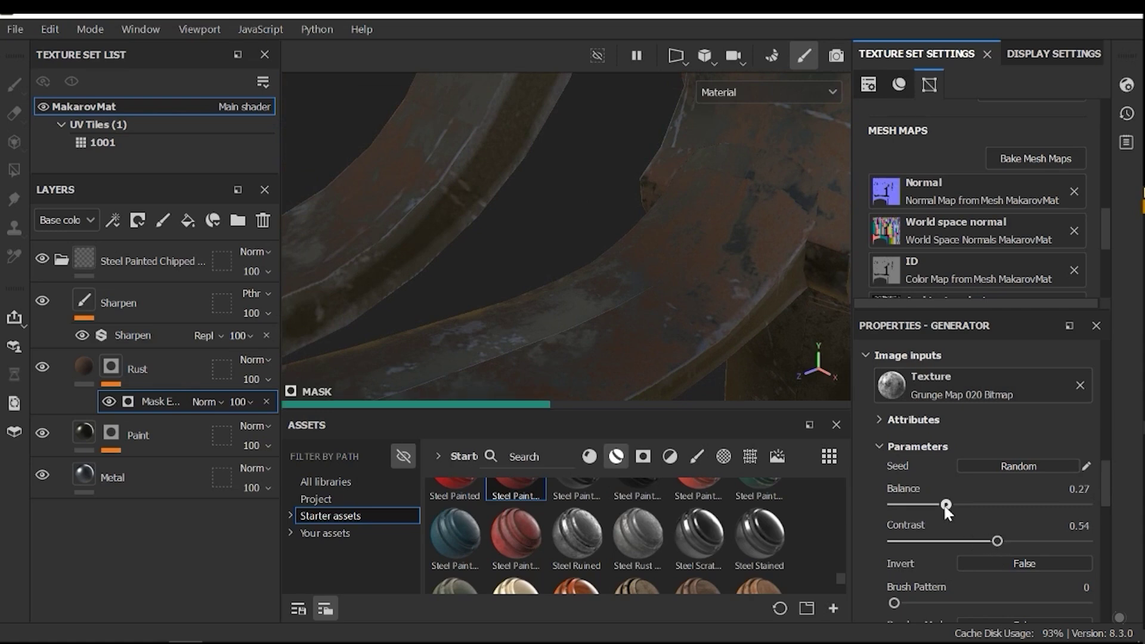
pyautogui.scroll(-6, 618, 284)
pyautogui.moveTo(619, 304)
pyautogui.keyDown('alt'); pyautogui.mouseDown()
pyautogui.moveTo(557, 352)
pyautogui.moveTo(605, 303)
pyautogui.mouseUp(); pyautogui.keyUp('alt')
pyautogui.keyDown('alt'); pyautogui.moveTo(672, 274); pyautogui.dragTo(680, 307); pyautogui.keyUp('alt')
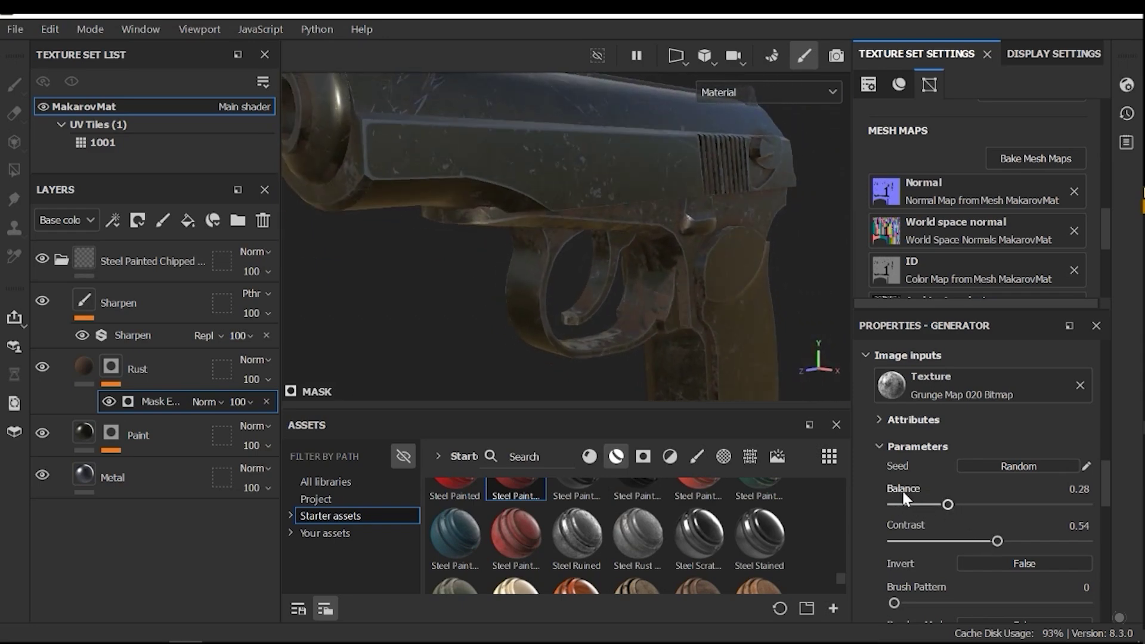
# Step: Reduce the Rust layer's opacity to 81 and check the pistol's slide and muzzle from several angles
pyautogui.click(264, 379)
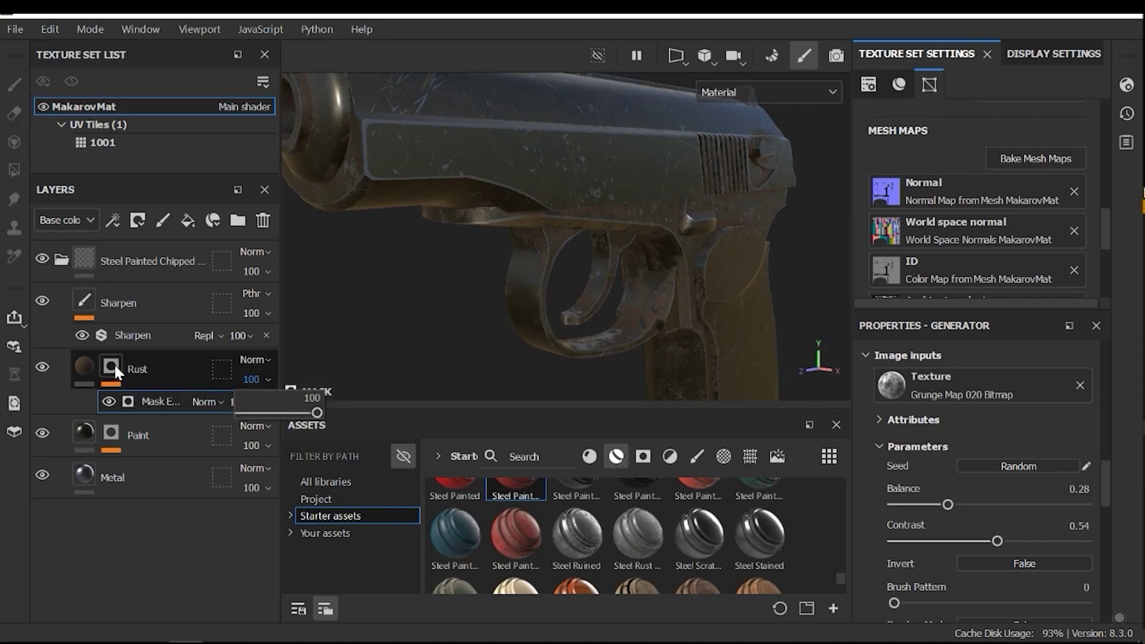
pyautogui.moveTo(314, 413); pyautogui.dragTo(303, 416)
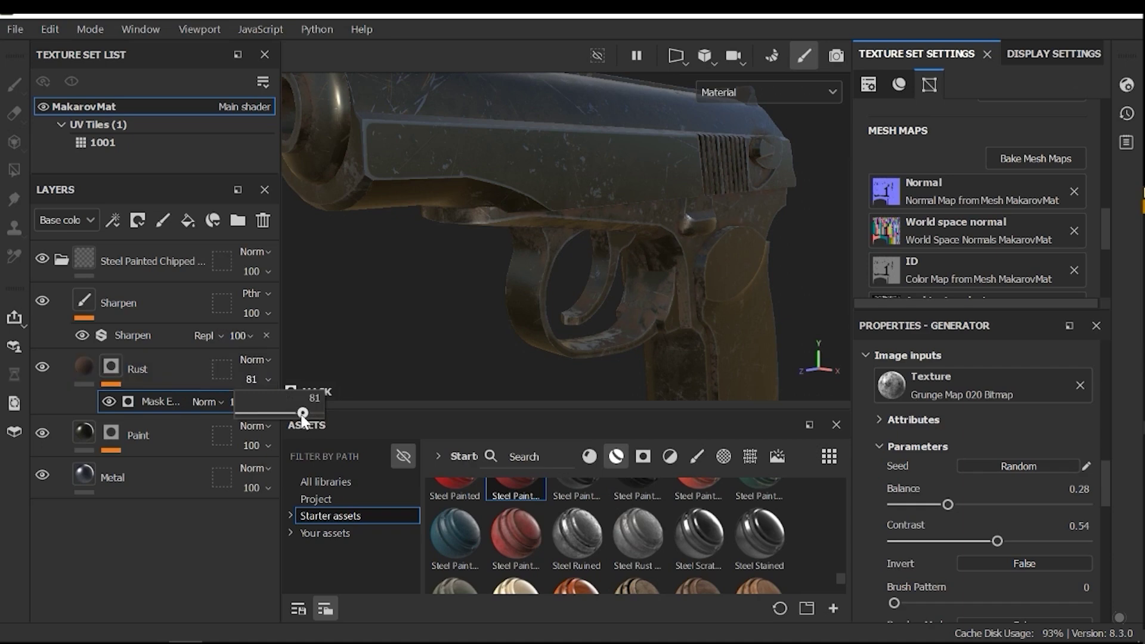
pyautogui.click(435, 294)
pyautogui.scroll(-5, 453, 298)
pyautogui.keyDown('alt'); pyautogui.moveTo(649, 325); pyautogui.dragTo(586, 292); pyautogui.keyUp('alt')
pyautogui.scroll(5, 563, 175)
pyautogui.keyDown('alt'); pyautogui.moveTo(563, 176); pyautogui.dragTo(699, 282); pyautogui.keyUp('alt')
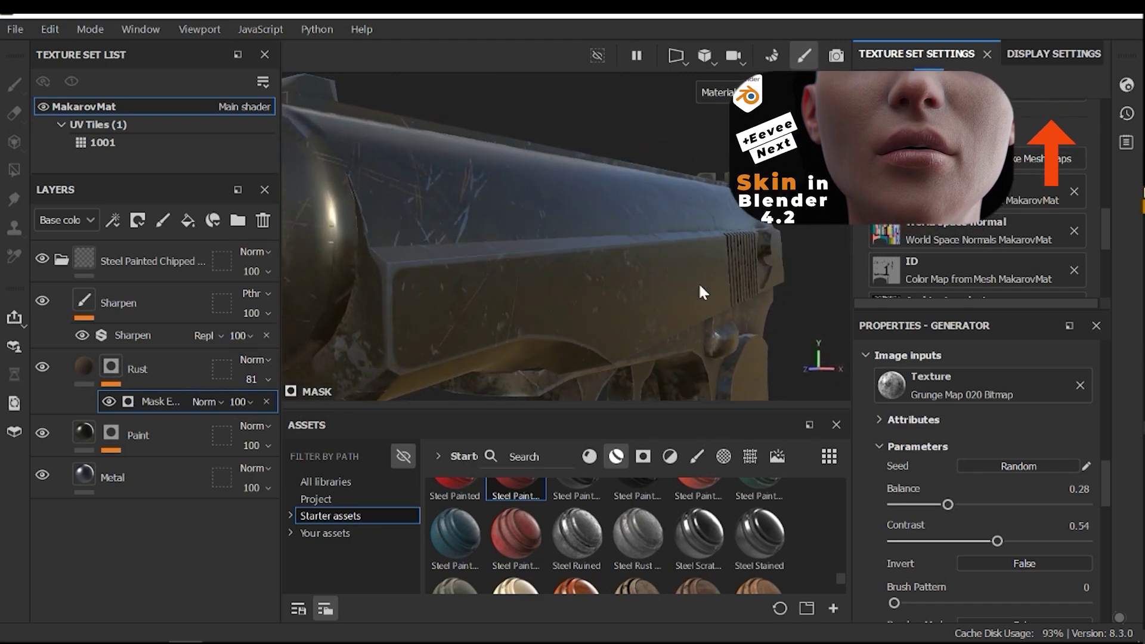
pyautogui.keyDown('alt'); pyautogui.moveTo(554, 277); pyautogui.dragTo(595, 346); pyautogui.keyUp('alt')
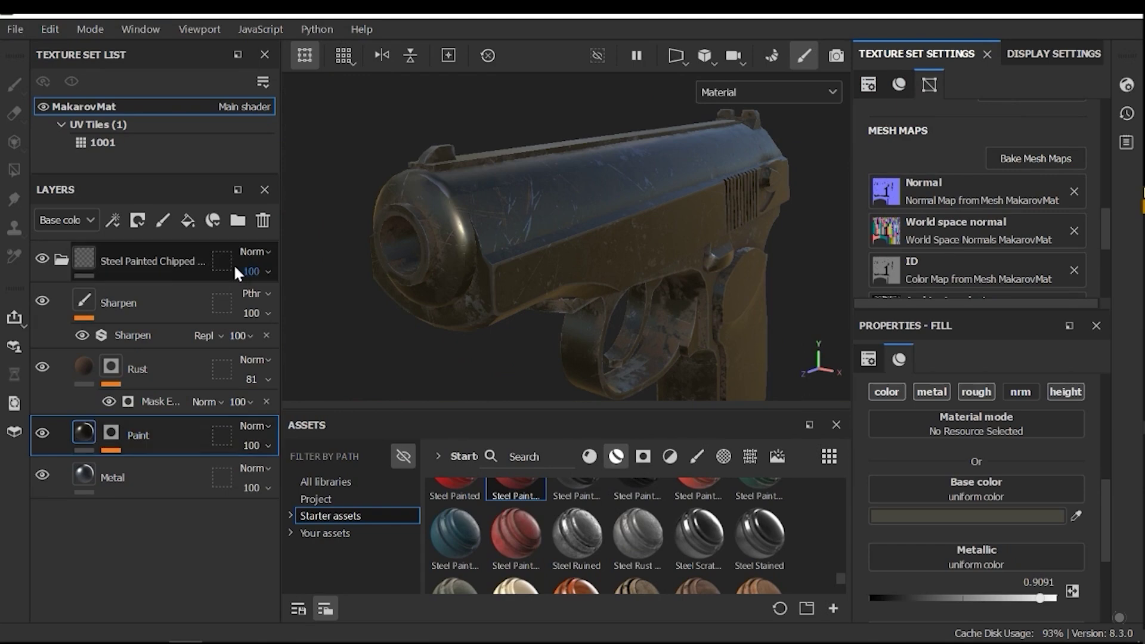
# Step: Add a fill layer above the Paint layer and restrict it to the roughness channel
pyautogui.click(187, 221)
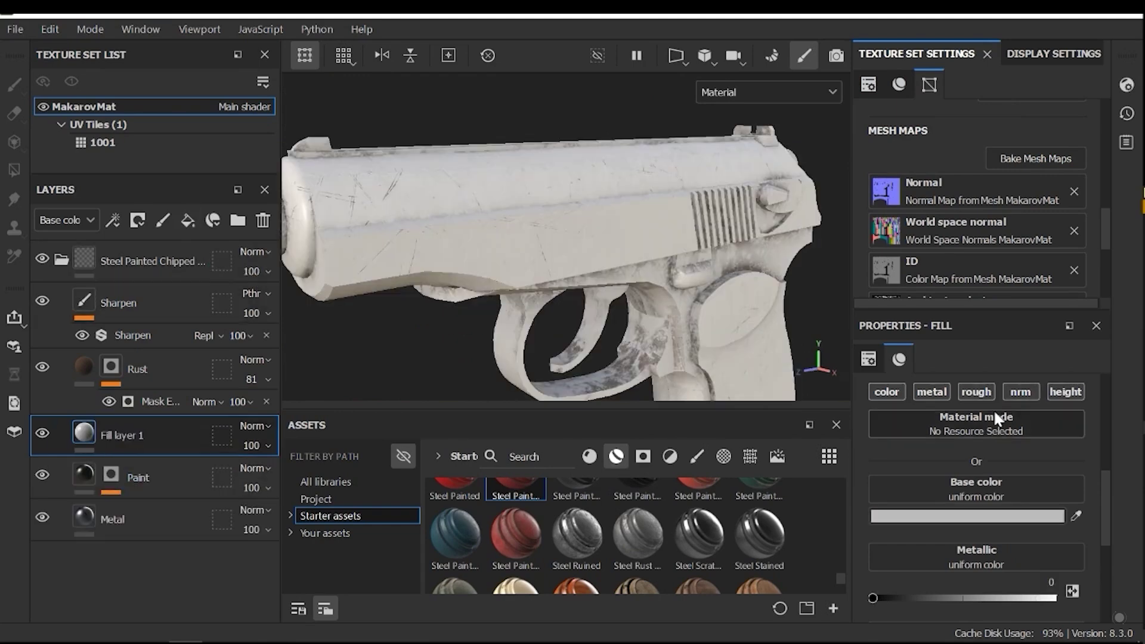
pyautogui.scroll(1, 984, 445)
pyautogui.click(978, 446)
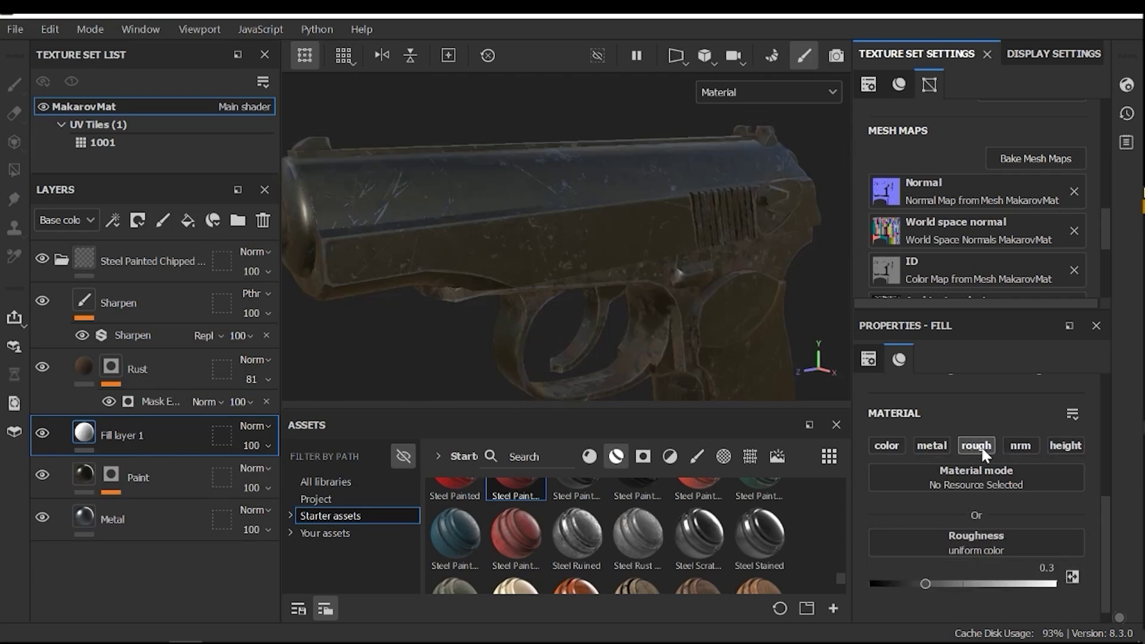
# Step: Raise the new fill layer's Roughness to 0.5694, checking the sheen along the pistol's slide and muzzle
pyautogui.keyDown('alt'); pyautogui.moveTo(566, 256); pyautogui.dragTo(661, 258); pyautogui.keyUp('alt')
pyautogui.keyDown('alt'); pyautogui.moveTo(662, 259); pyautogui.dragTo(519, 256, button='middle'); pyautogui.keyUp('alt')
pyautogui.scroll(3, 518, 256)
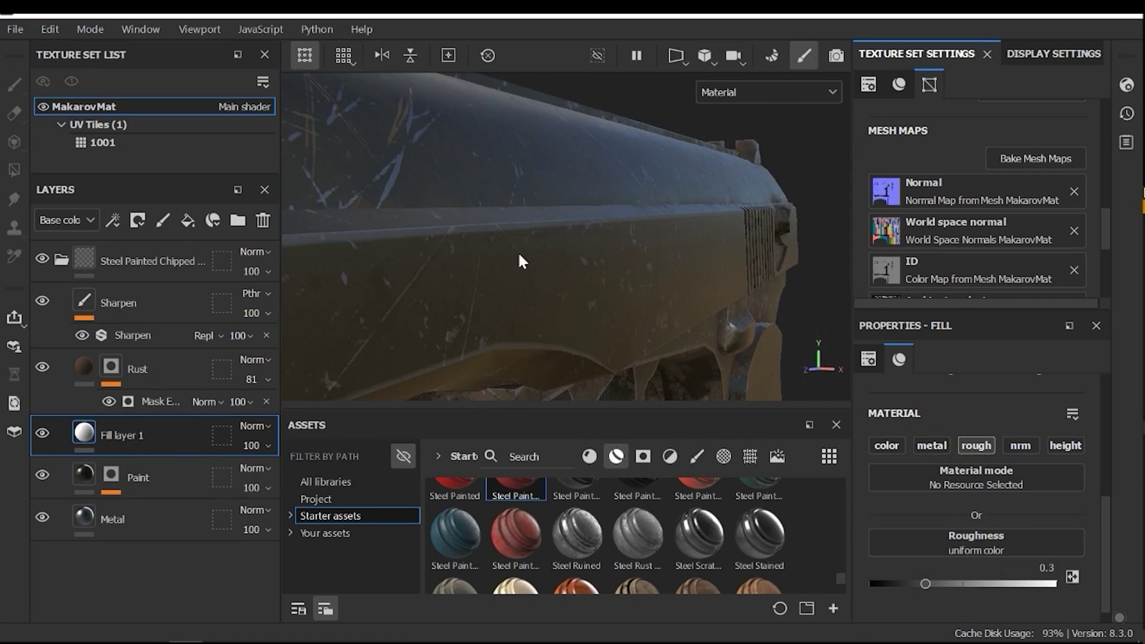
pyautogui.moveTo(925, 583); pyautogui.dragTo(976, 592)
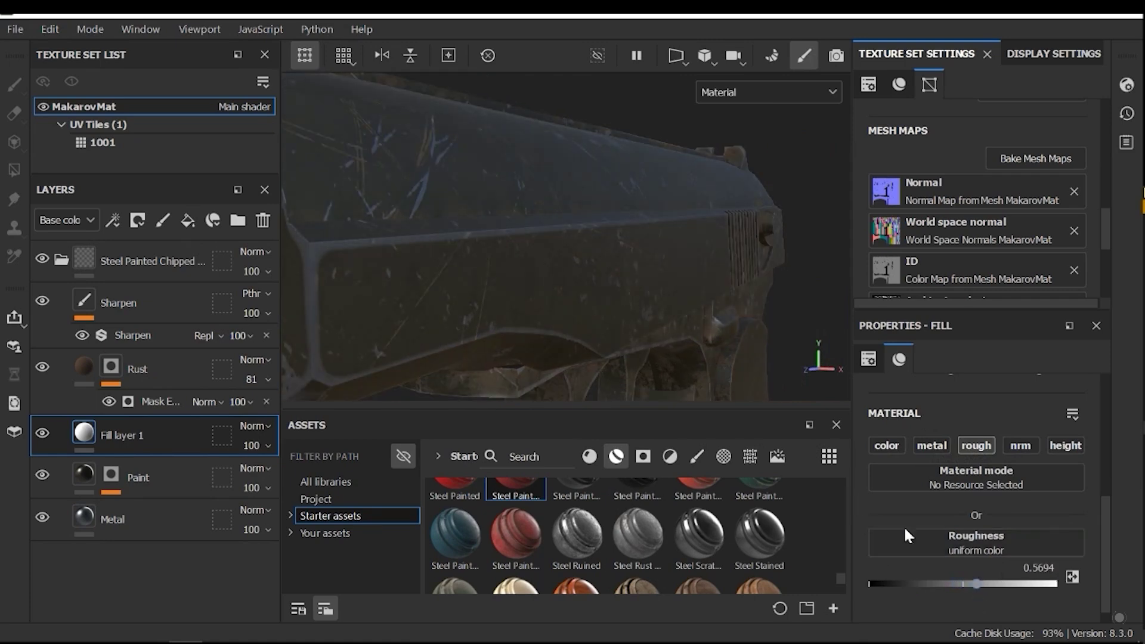
pyautogui.scroll(-3, 588, 287)
pyautogui.moveTo(588, 287)
pyautogui.keyDown('alt'); pyautogui.mouseDown()
pyautogui.moveTo(621, 298)
pyautogui.moveTo(594, 299)
pyautogui.mouseUp(); pyautogui.keyUp('alt')
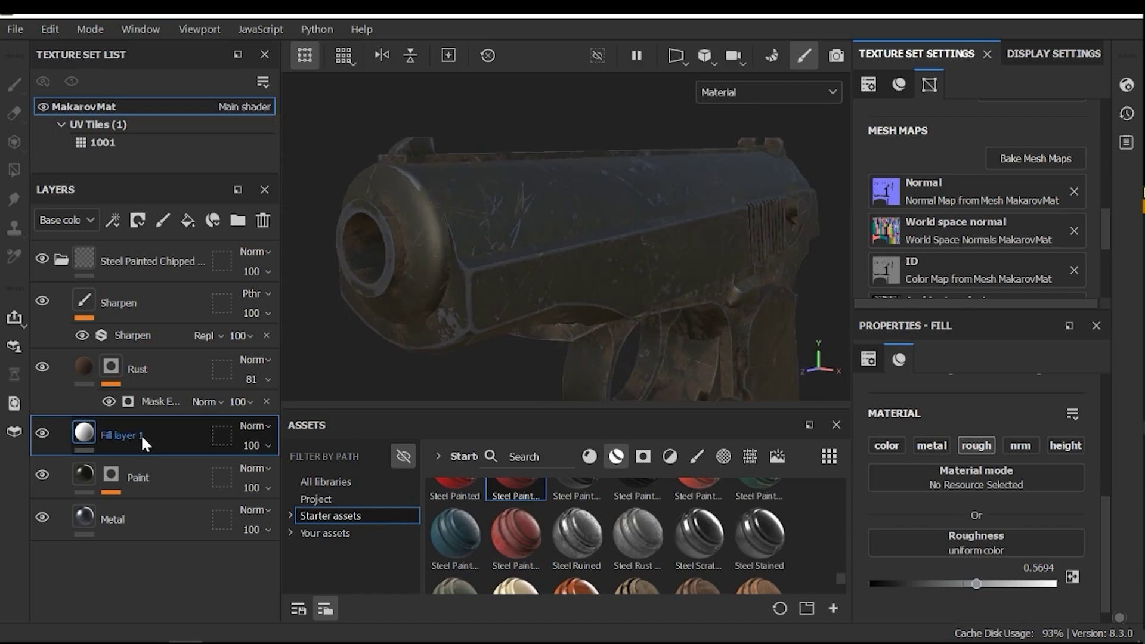
# Step: Add a black mask to Fill layer 1 and check the pistol's slide
pyautogui.rightClick(126, 442)
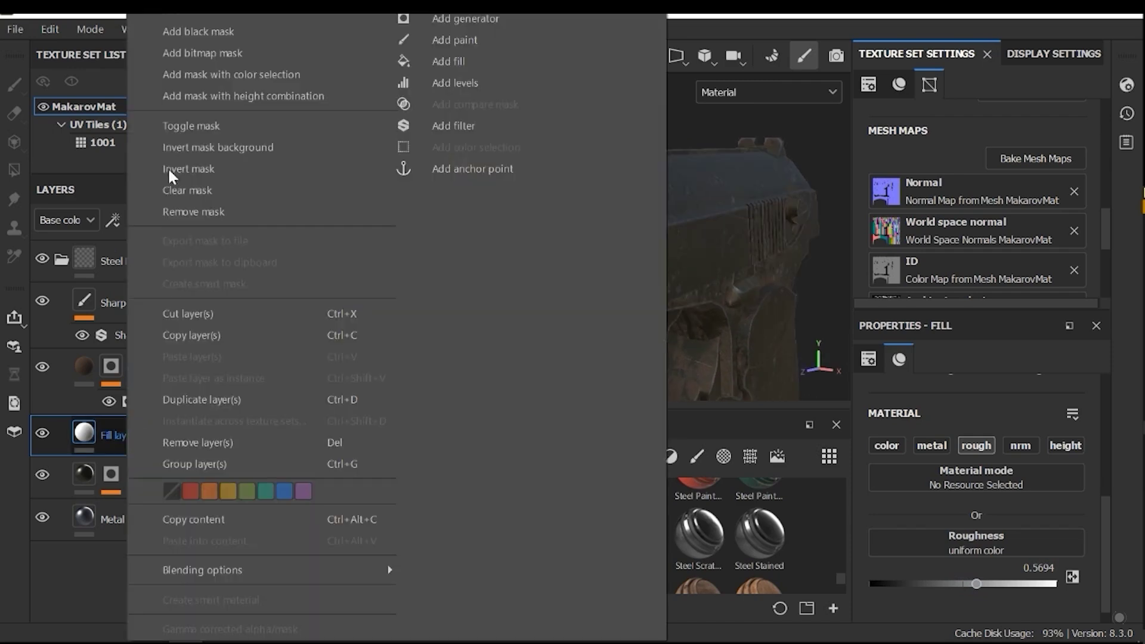
pyautogui.click(200, 33)
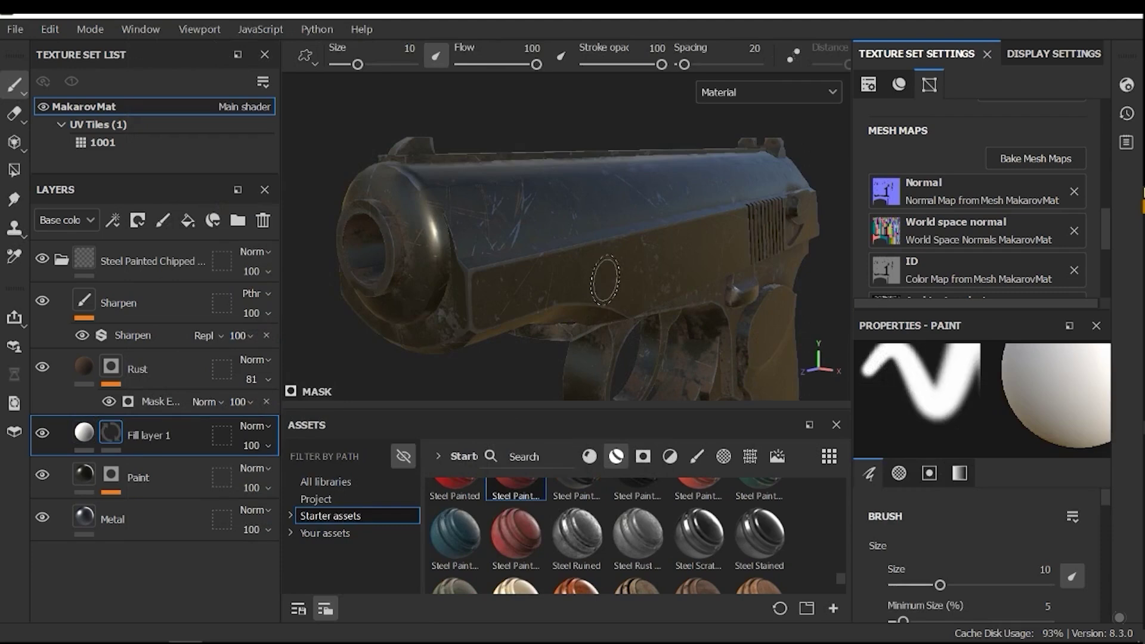
pyautogui.scroll(-3, 636, 255)
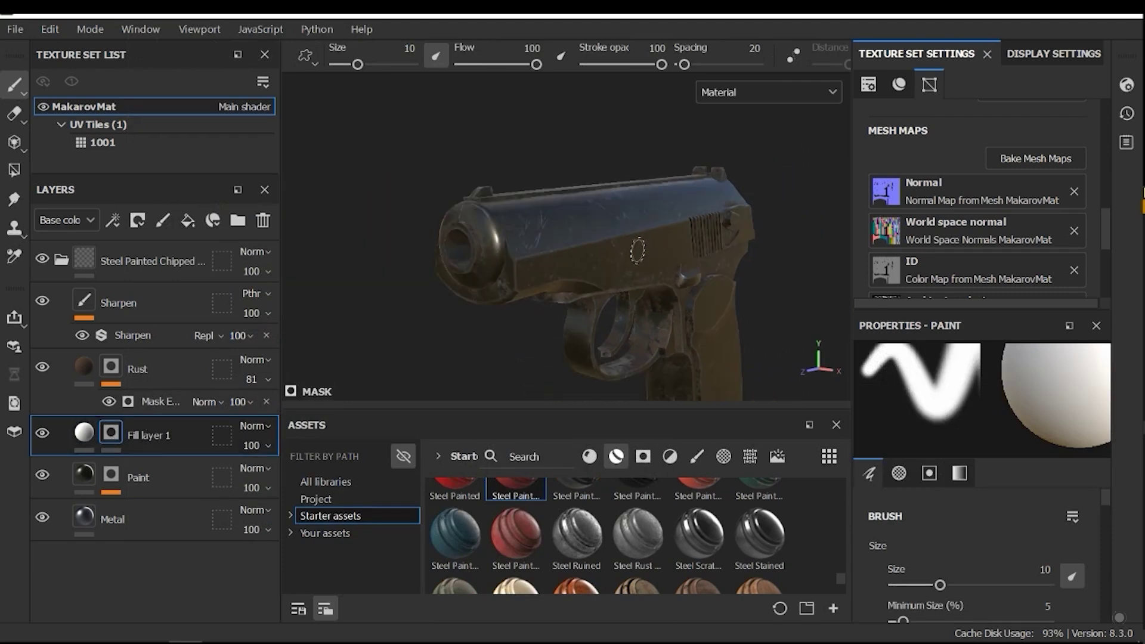
pyautogui.moveTo(637, 255)
pyautogui.keyDown('alt'); pyautogui.mouseDown()
pyautogui.moveTo(591, 253)
pyautogui.moveTo(616, 293)
pyautogui.moveTo(649, 289)
pyautogui.moveTo(613, 276)
pyautogui.mouseUp(); pyautogui.keyUp('alt')
pyautogui.scroll(3, 591, 253)
pyautogui.scroll(-3, 591, 253)
pyautogui.scroll(3, 613, 276)
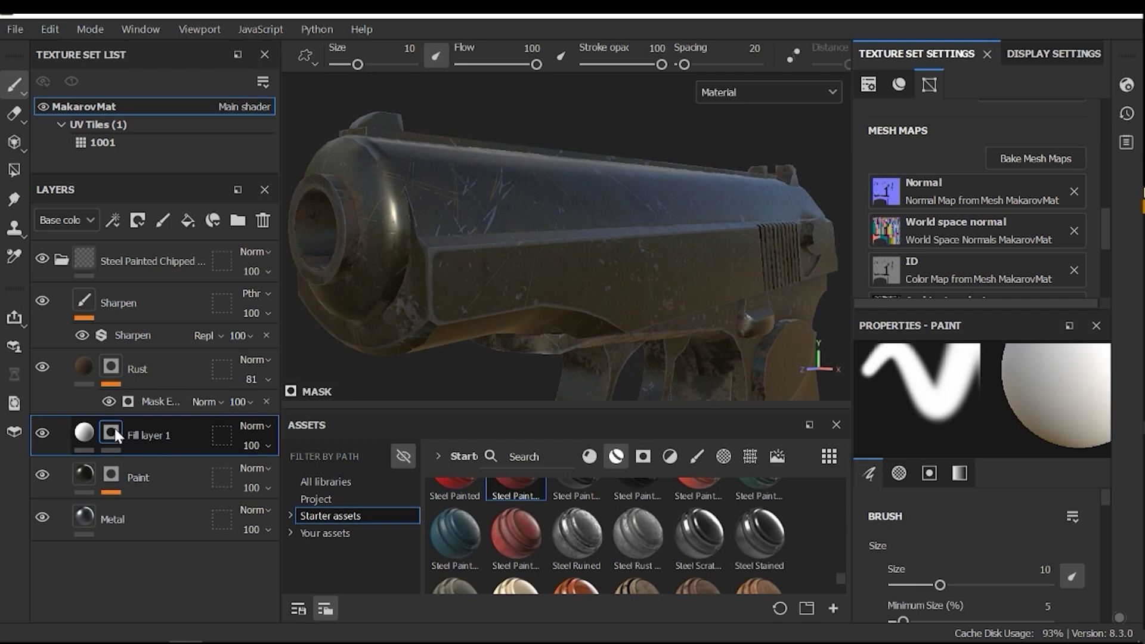
# Step: Add a fill effect to Fill layer 1's mask and inspect the pistol's surface from several angles
pyautogui.rightClick(110, 434)
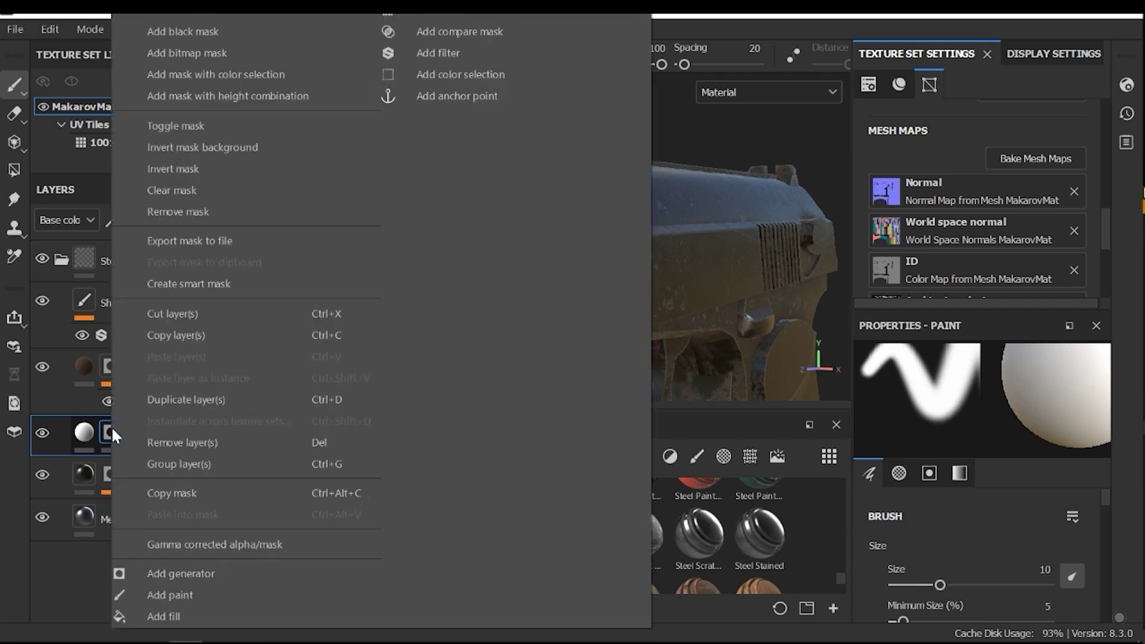
pyautogui.click(172, 617)
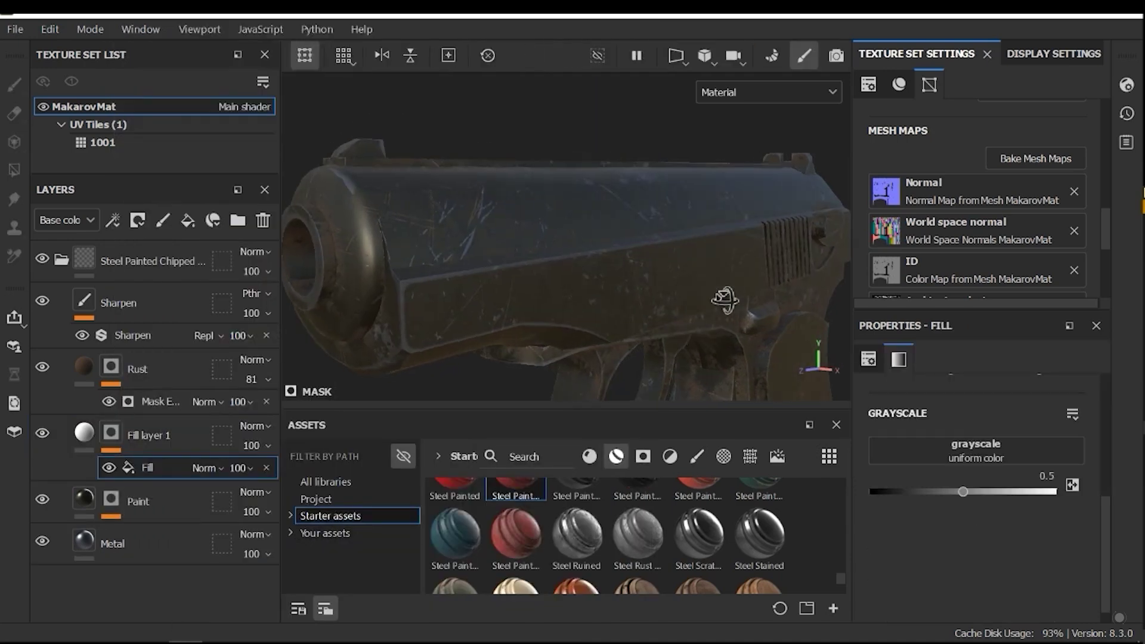
pyautogui.keyDown('alt'); pyautogui.moveTo(725, 299); pyautogui.dragTo(718, 299); pyautogui.keyUp('alt')
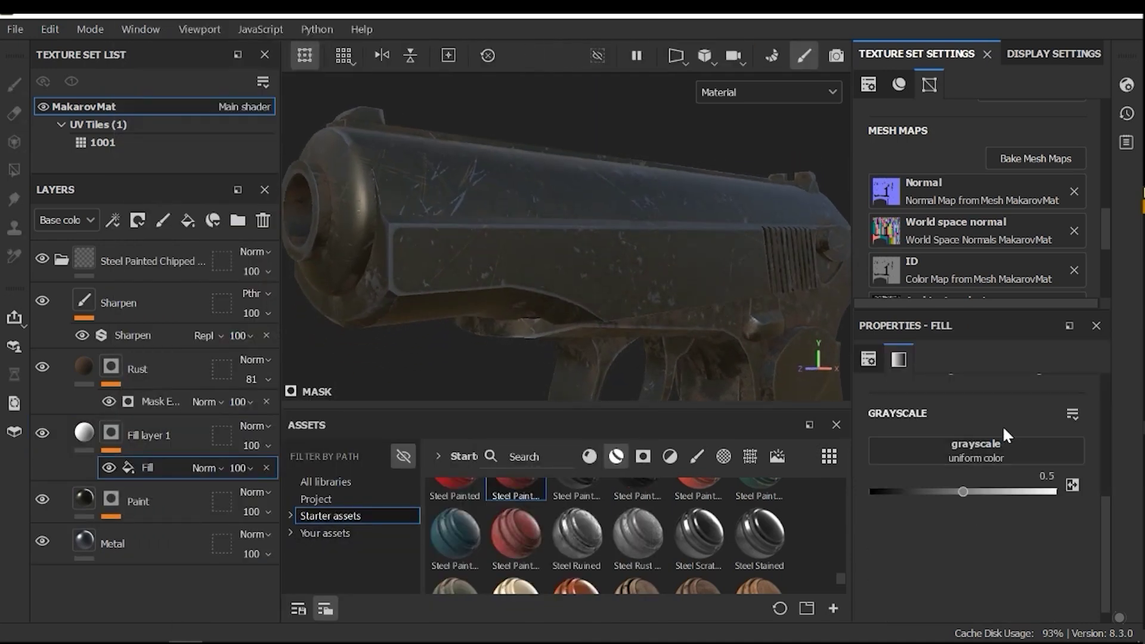
pyautogui.scroll(-4, 824, 264)
pyautogui.moveTo(773, 285); pyautogui.dragTo(670, 312, button='middle')
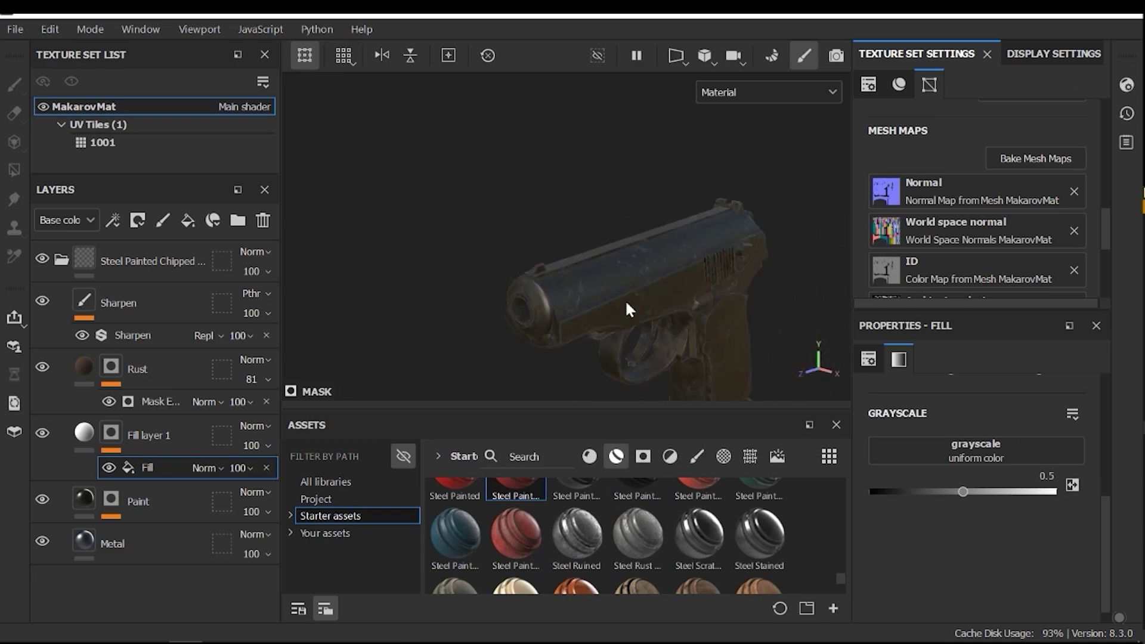
pyautogui.scroll(4, 623, 303)
pyautogui.keyDown('alt'); pyautogui.moveTo(564, 319); pyautogui.dragTo(537, 203); pyautogui.keyUp('alt')
pyautogui.scroll(3, 1027, 483)
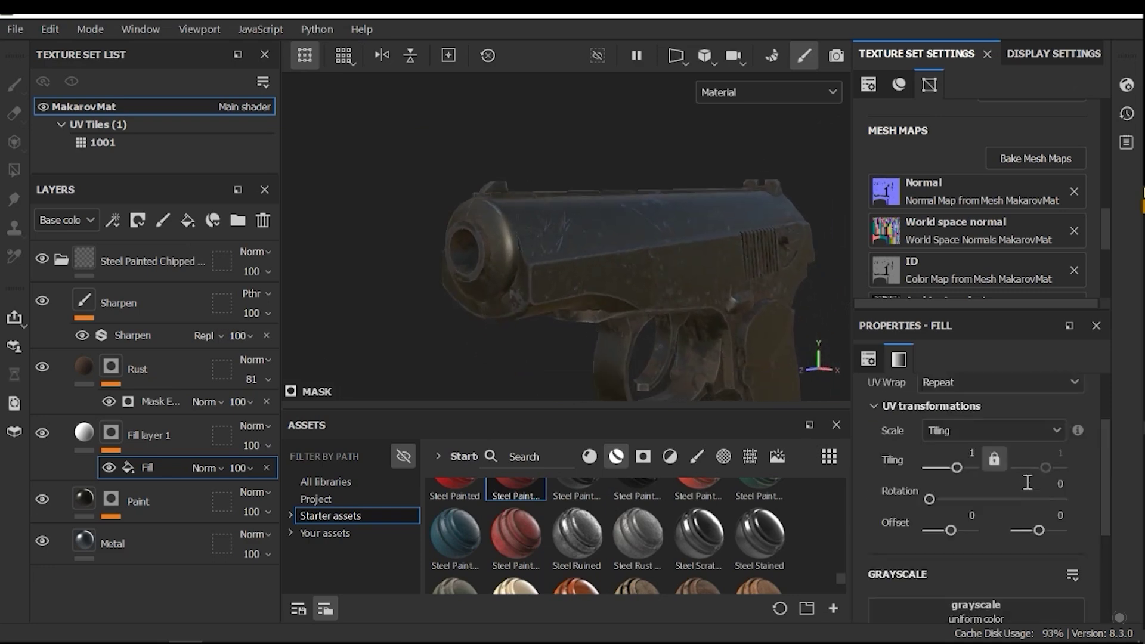
# Step: Change the projection of the mask's fill on Fill layer 1 to Tri-planar projection
pyautogui.scroll(2, 1027, 482)
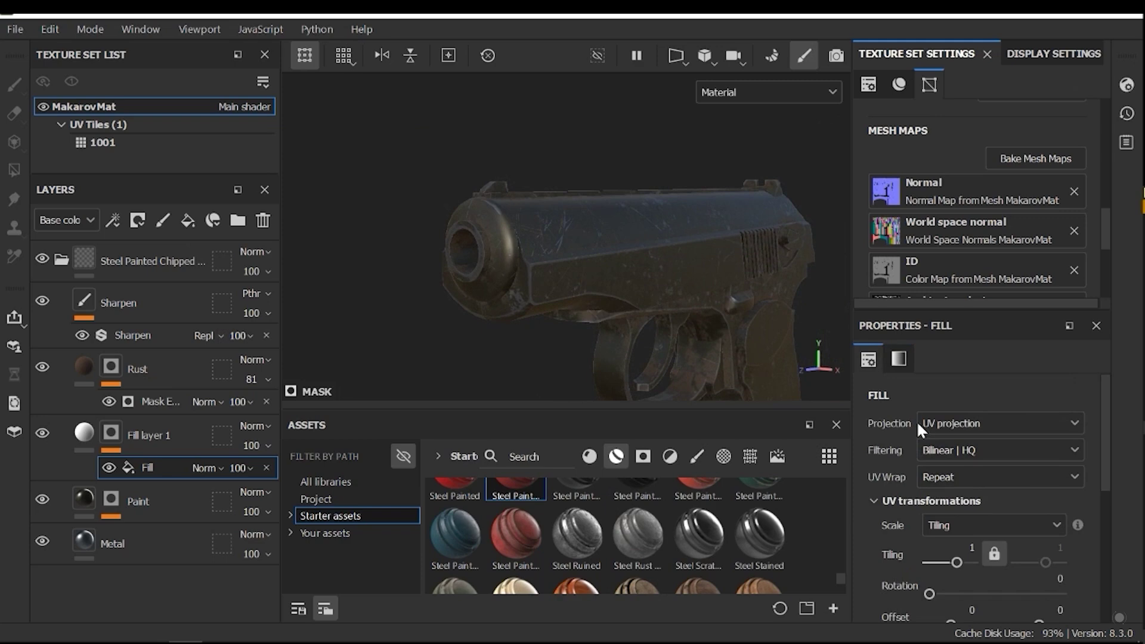
pyautogui.scroll(3, 486, 164)
pyautogui.keyDown('alt'); pyautogui.moveTo(567, 257); pyautogui.dragTo(519, 212, button='middle'); pyautogui.keyUp('alt')
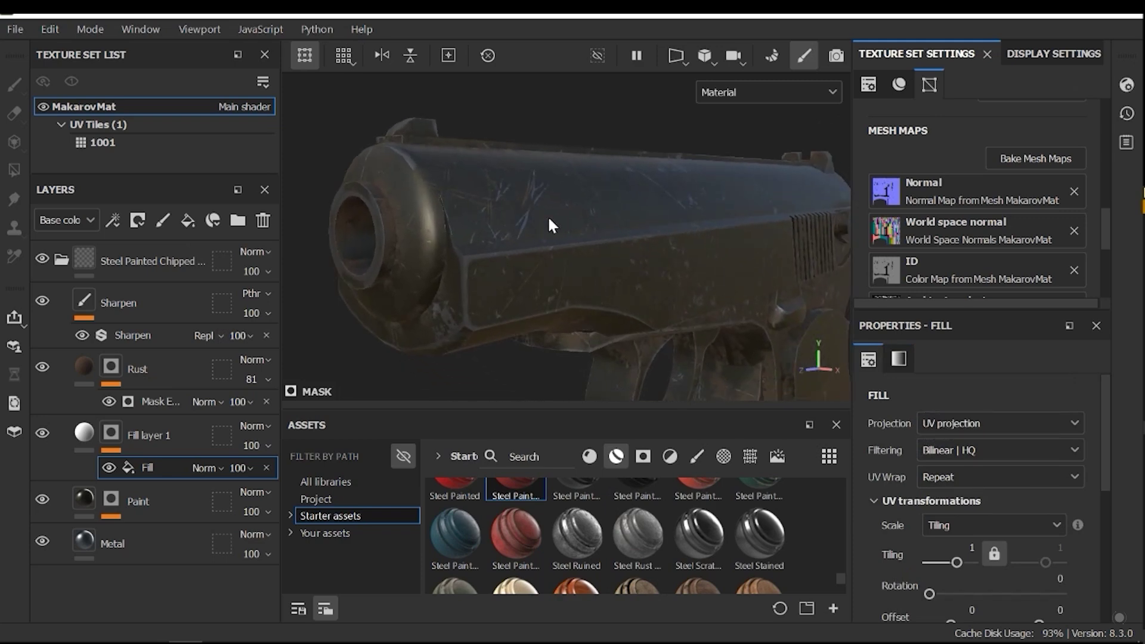
pyautogui.keyDown('alt'); pyautogui.moveTo(550, 225); pyautogui.dragTo(585, 258); pyautogui.keyUp('alt')
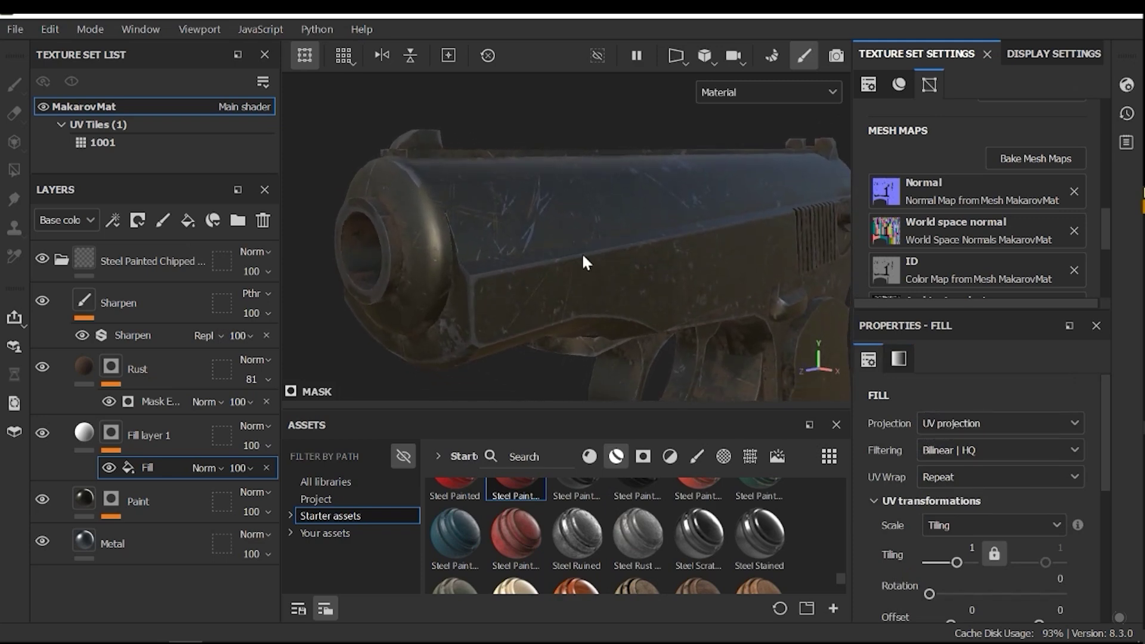
pyautogui.click(961, 420)
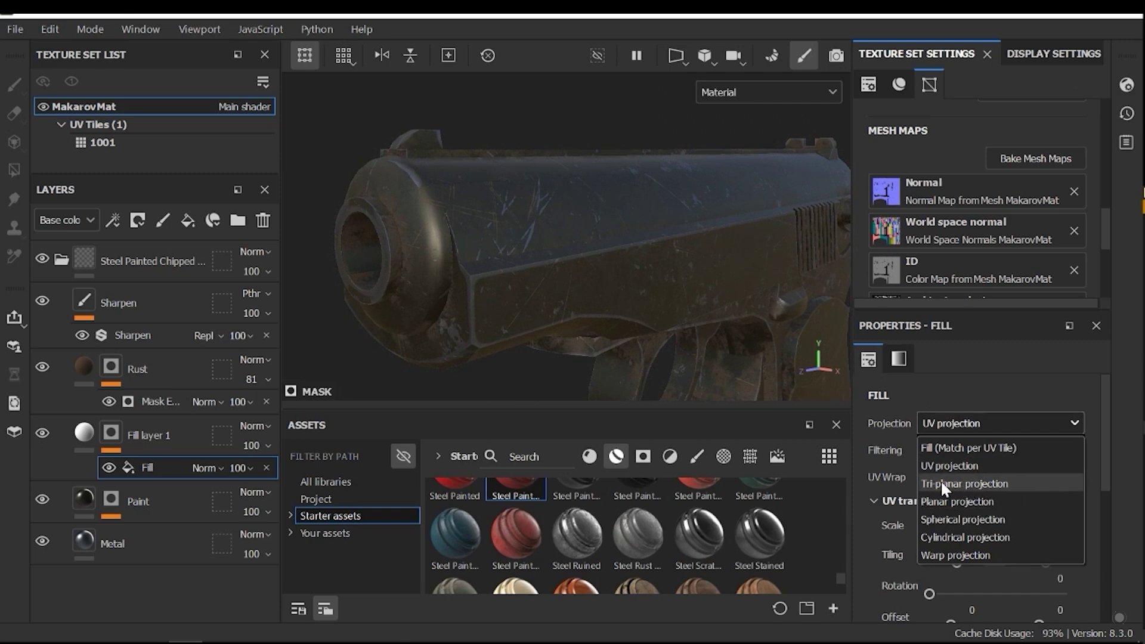
pyautogui.click(995, 483)
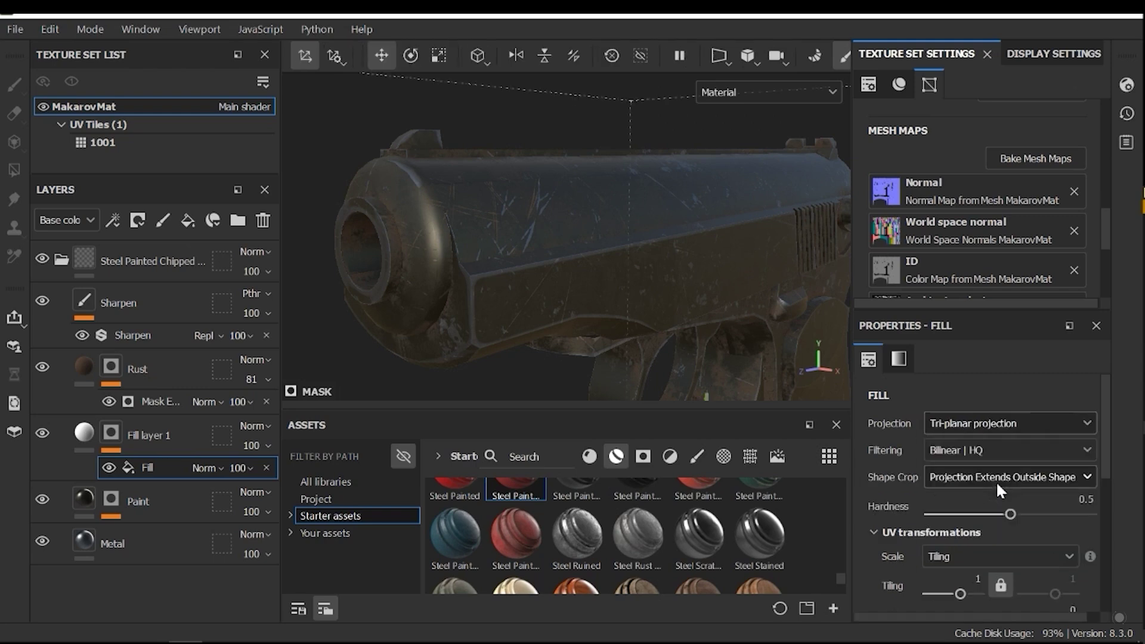
pyautogui.scroll(-4, 586, 230)
pyautogui.moveTo(586, 230)
pyautogui.keyDown('alt'); pyautogui.mouseDown()
pyautogui.moveTo(608, 253)
pyautogui.moveTo(547, 274)
pyautogui.moveTo(519, 266)
pyautogui.moveTo(570, 247)
pyautogui.mouseUp(); pyautogui.keyUp('alt')
pyautogui.scroll(3, 570, 246)
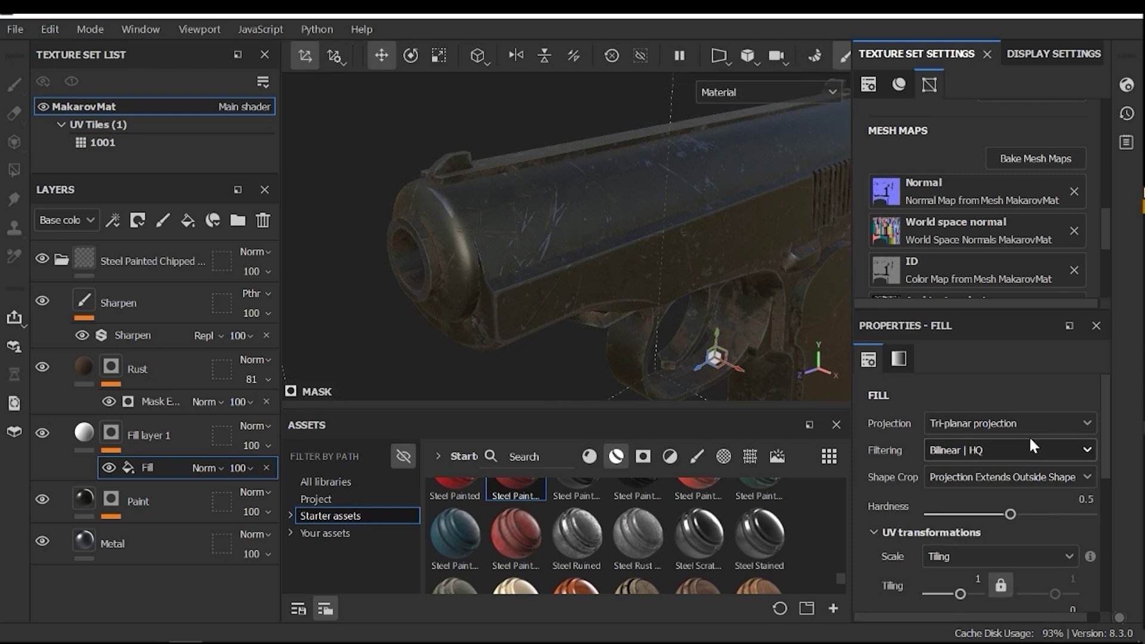
# Step: Assign the Fractal Sum 1 procedural texture to the mask fill's grayscale and inspect the slide up close
pyautogui.scroll(-5, 1013, 465)
pyautogui.click(990, 486)
pyautogui.scroll(-8, 978, 403)
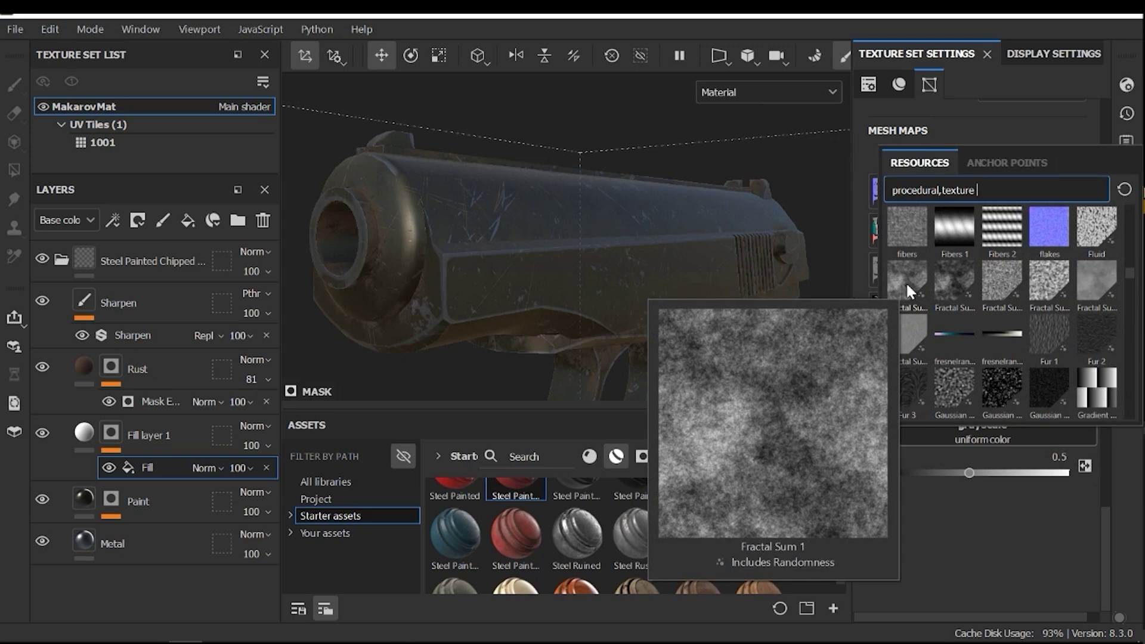
pyautogui.click(905, 286)
pyautogui.scroll(3, 539, 235)
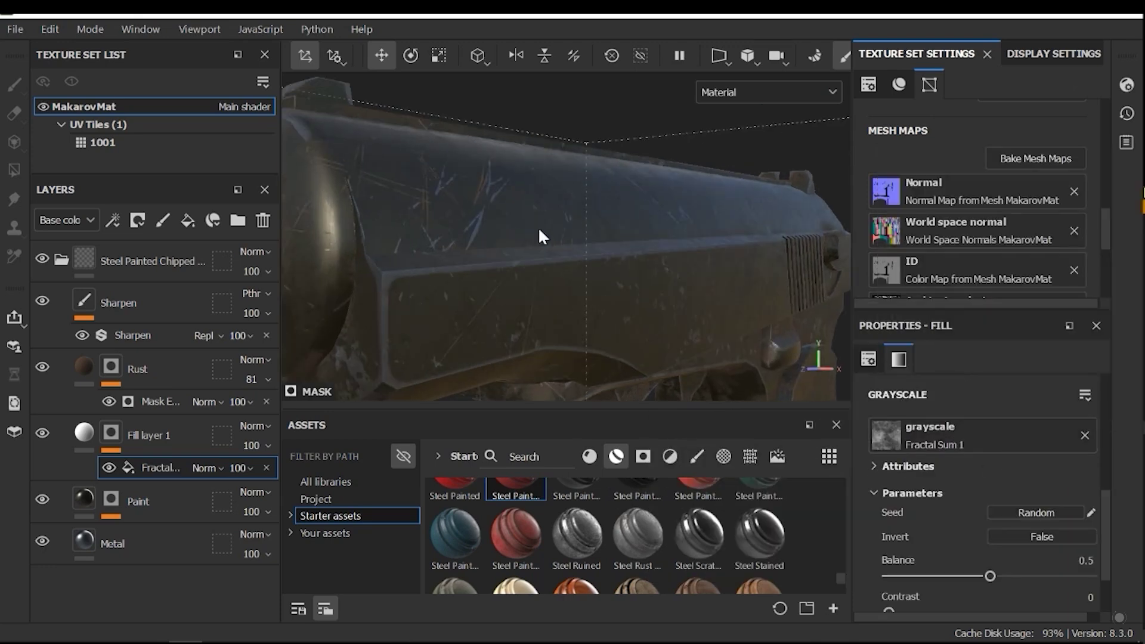
pyautogui.keyDown('alt'); pyautogui.moveTo(539, 235); pyautogui.dragTo(561, 256); pyautogui.keyUp('alt')
pyautogui.keyDown('alt'); pyautogui.moveTo(560, 256); pyautogui.dragTo(599, 268, button='middle'); pyautogui.keyUp('alt')
pyautogui.keyDown('alt'); pyautogui.moveTo(598, 270); pyautogui.dragTo(616, 277); pyautogui.keyUp('alt')
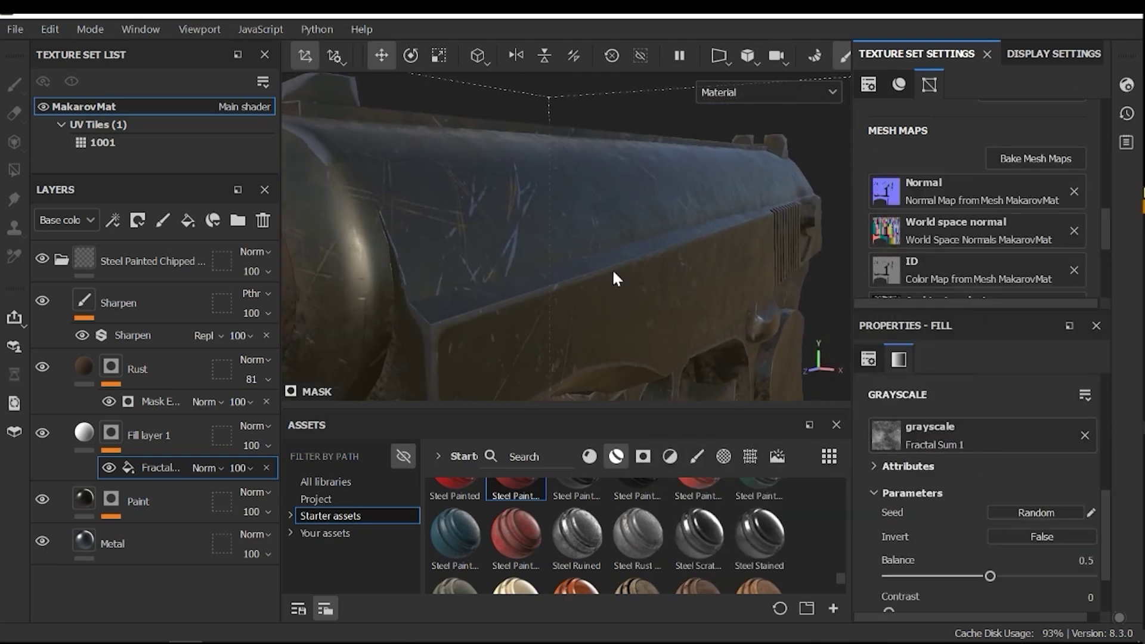
# Step: Set the Fractal Sum 1 texture's Balance to 0.39 and its Contrast to 0.2
pyautogui.scroll(-2, 1061, 530)
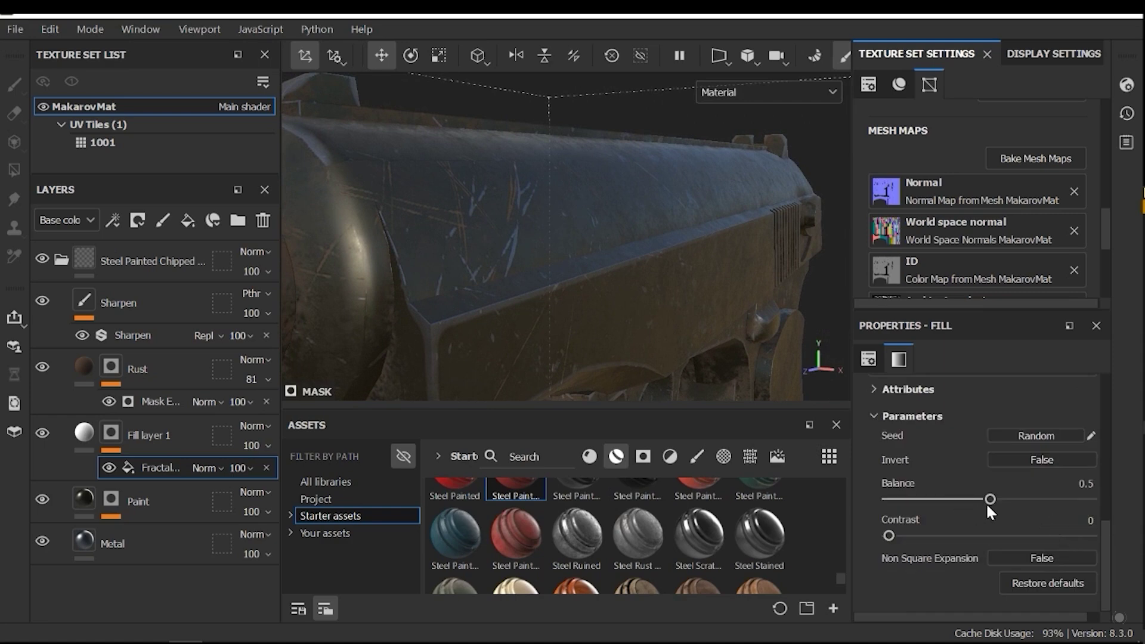
pyautogui.moveTo(992, 498)
pyautogui.mouseDown()
pyautogui.moveTo(1033, 499)
pyautogui.moveTo(927, 499)
pyautogui.moveTo(978, 499)
pyautogui.moveTo(967, 499)
pyautogui.mouseUp()
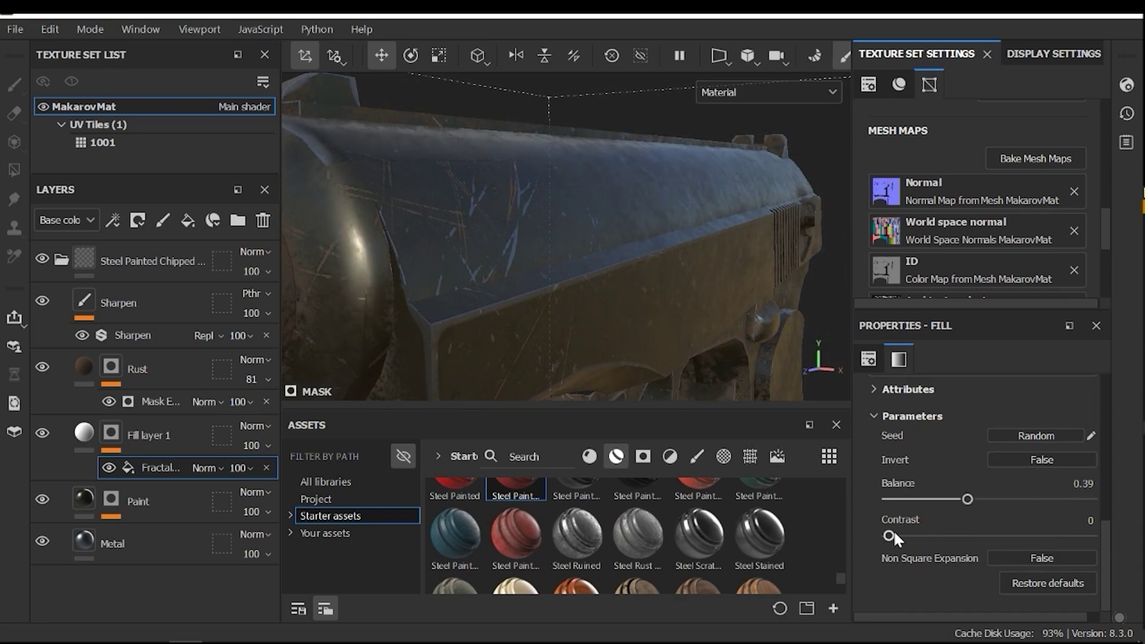
pyautogui.moveTo(895, 534); pyautogui.dragTo(929, 541)
pyautogui.scroll(-3, 626, 209)
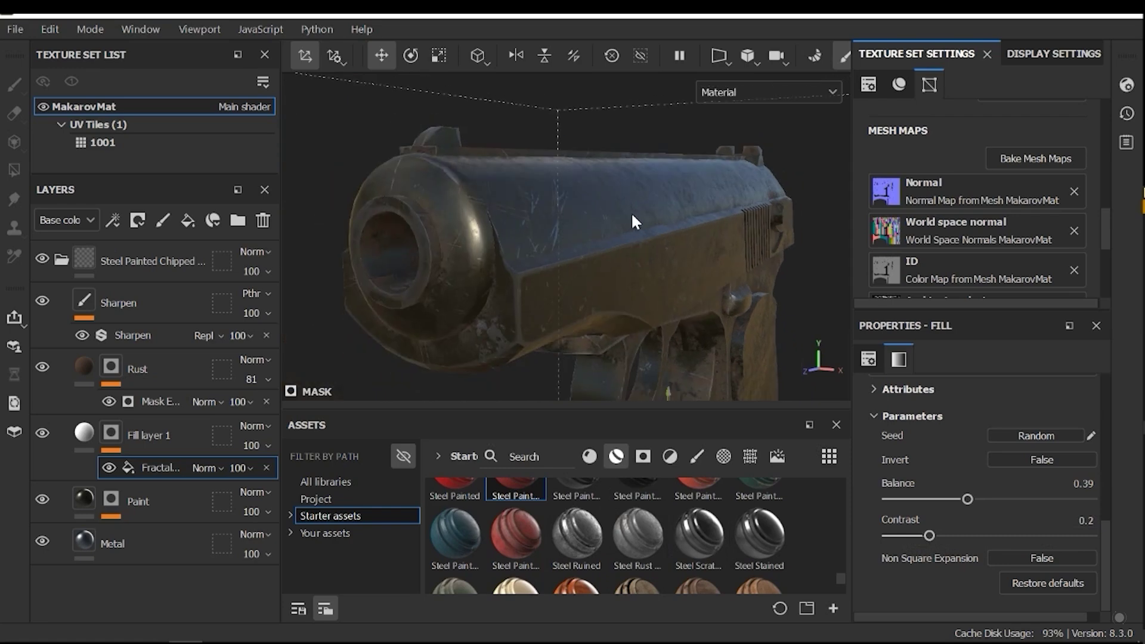
pyautogui.moveTo(680, 236)
pyautogui.keyDown('alt'); pyautogui.mouseDown()
pyautogui.moveTo(616, 253)
pyautogui.moveTo(611, 235)
pyautogui.moveTo(657, 230)
pyautogui.moveTo(658, 241)
pyautogui.mouseUp(); pyautogui.keyUp('alt')
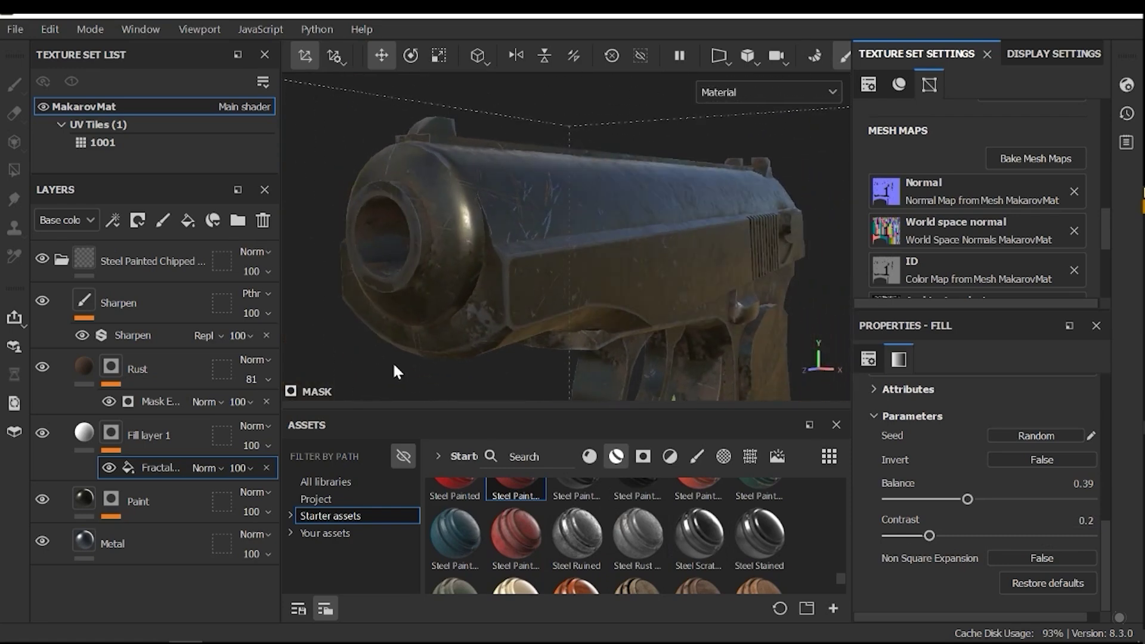
# Step: Compare the pistol with Fill layer 1 hidden and shown, examining the roughness variation on the slide and muzzle
pyautogui.click(43, 433)
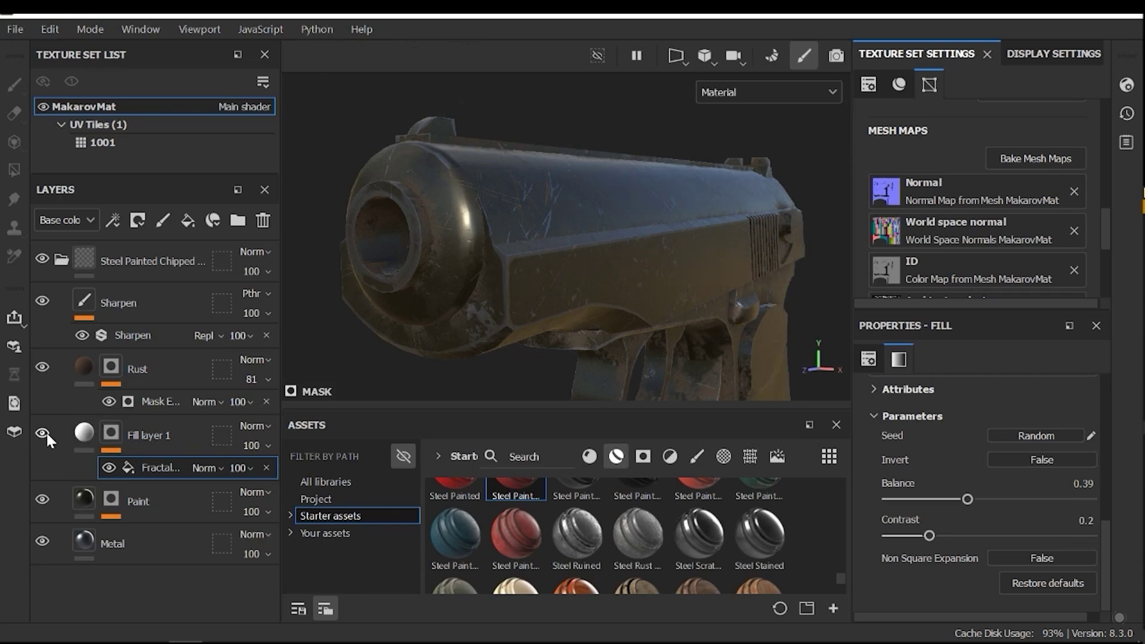
pyautogui.click(46, 433)
pyautogui.click(47, 433)
pyautogui.click(47, 433)
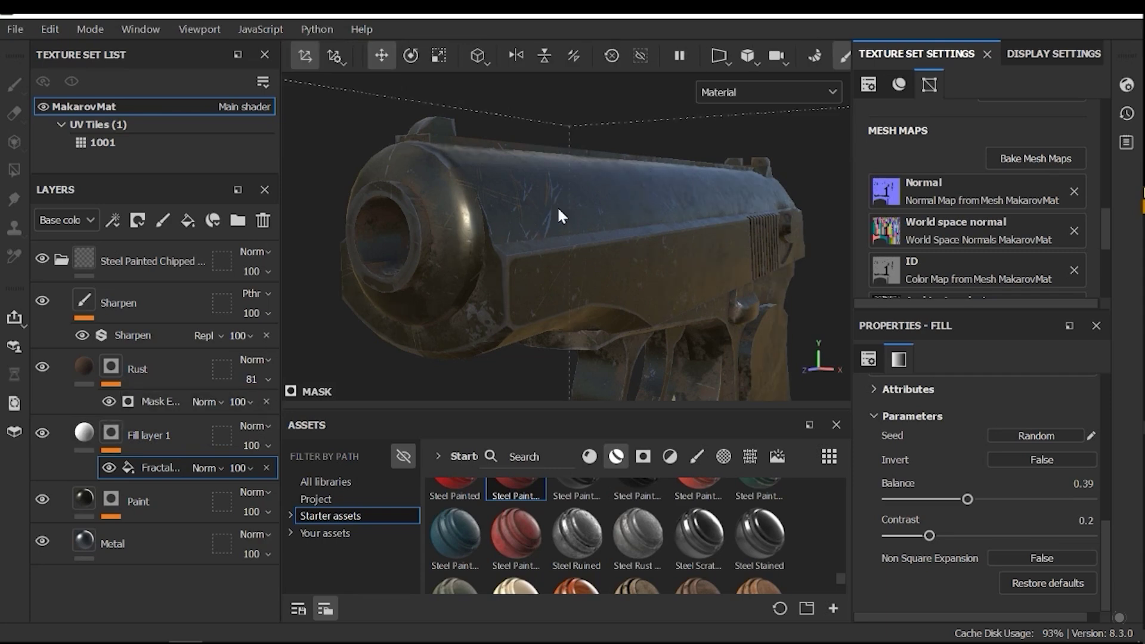
pyautogui.keyDown('alt'); pyautogui.moveTo(557, 206); pyautogui.dragTo(571, 264); pyautogui.keyUp('alt')
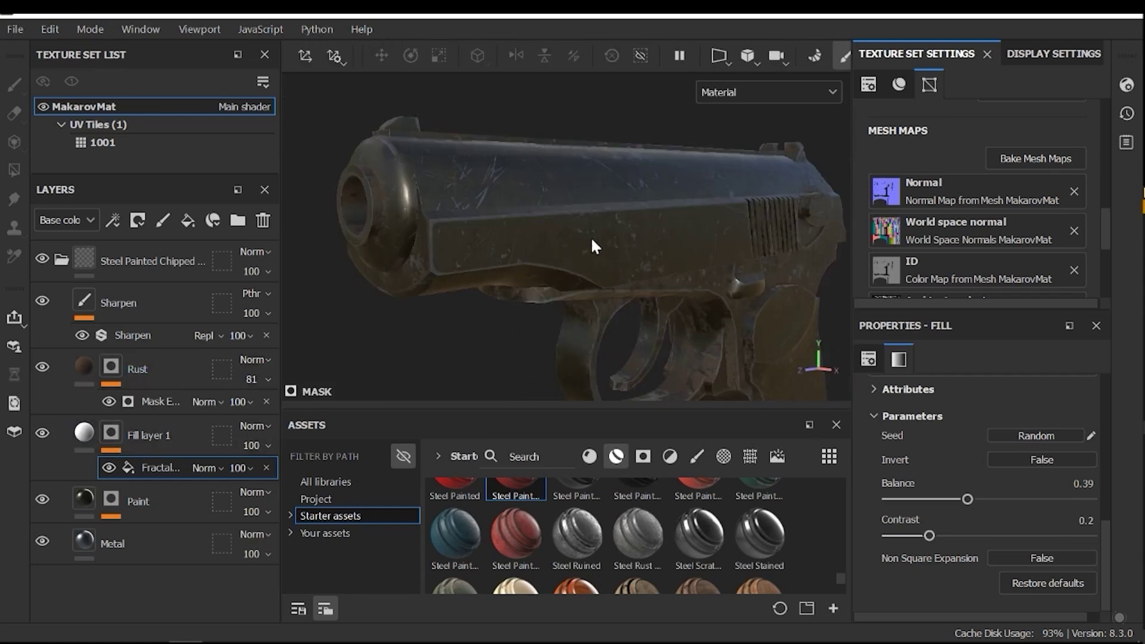
pyautogui.keyDown('alt'); pyautogui.moveTo(591, 240); pyautogui.dragTo(531, 221); pyautogui.keyUp('alt')
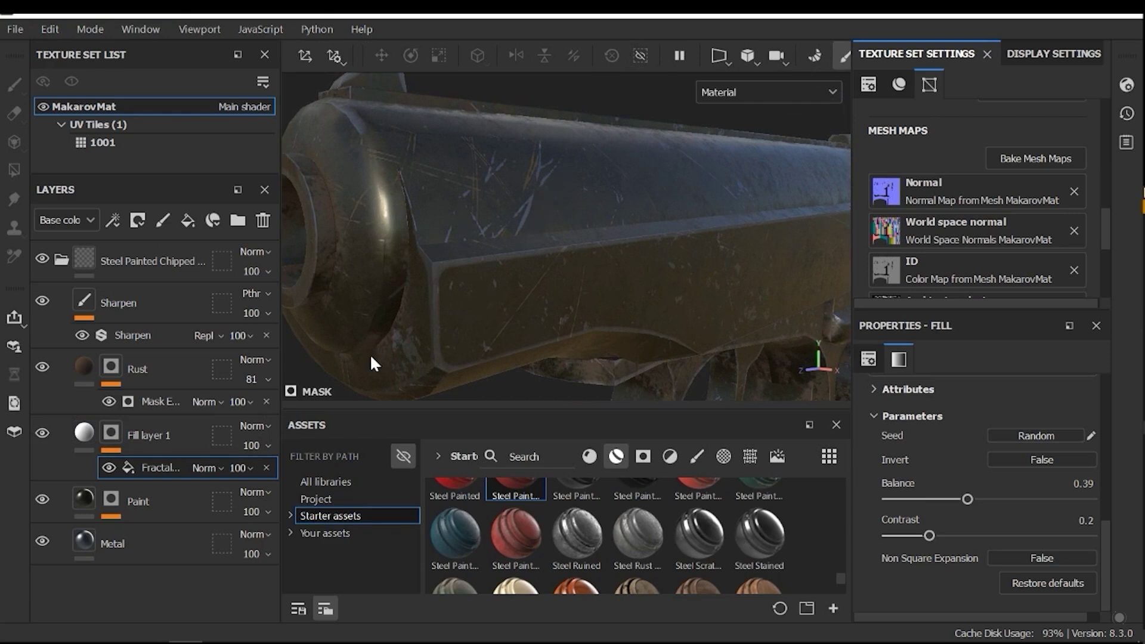
pyautogui.scroll(-4, 626, 325)
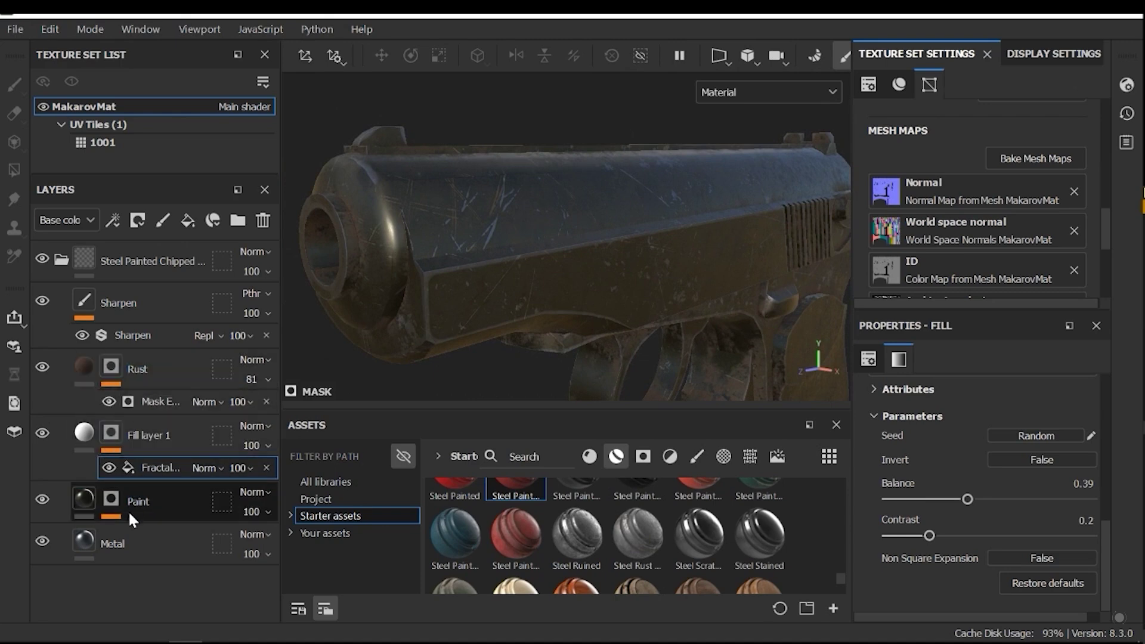
# Step: Darken the Metal layer's base color to a deeper blue-grey
pyautogui.click(127, 543)
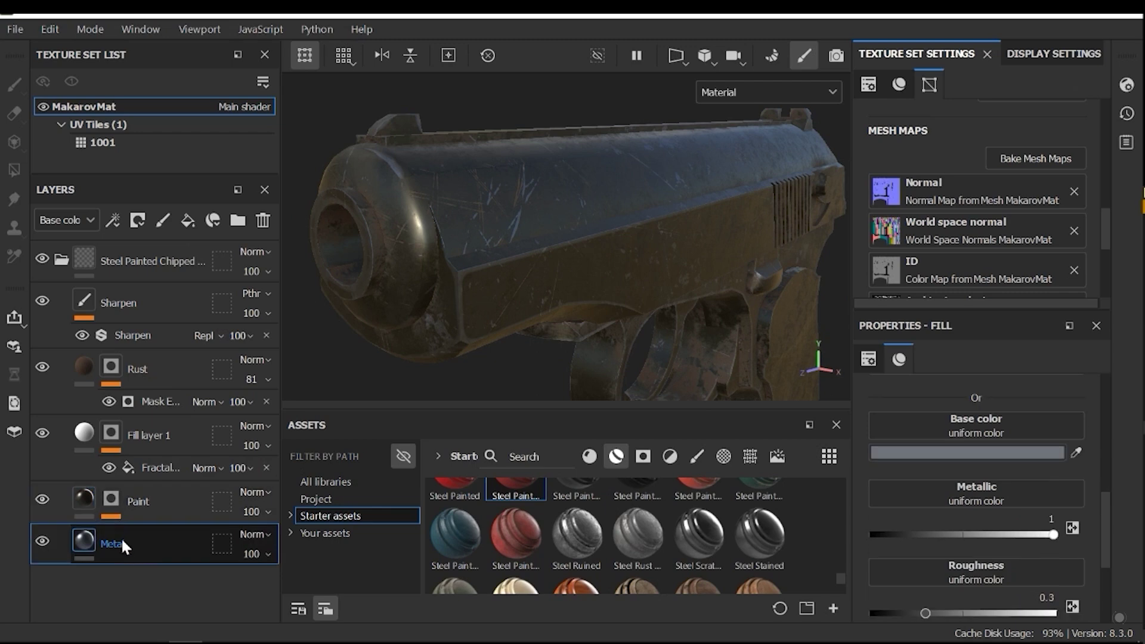
pyautogui.moveTo(520, 218)
pyautogui.keyDown('alt'); pyautogui.mouseDown()
pyautogui.moveTo(503, 243)
pyautogui.moveTo(505, 227)
pyautogui.mouseUp(); pyautogui.keyUp('alt')
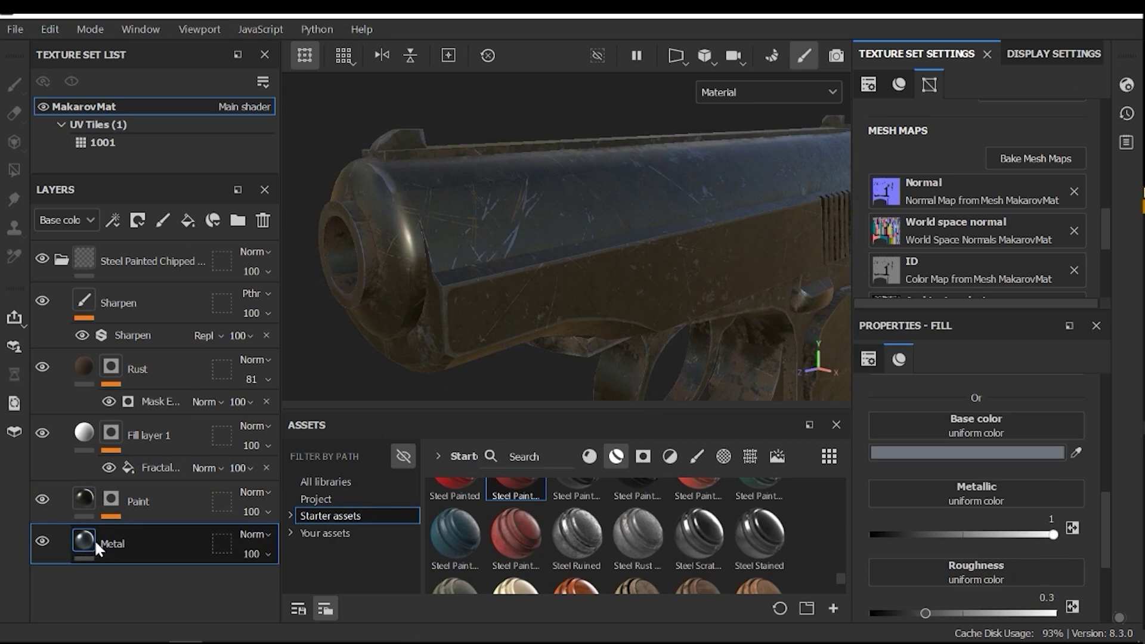
pyautogui.scroll(1, 1028, 468)
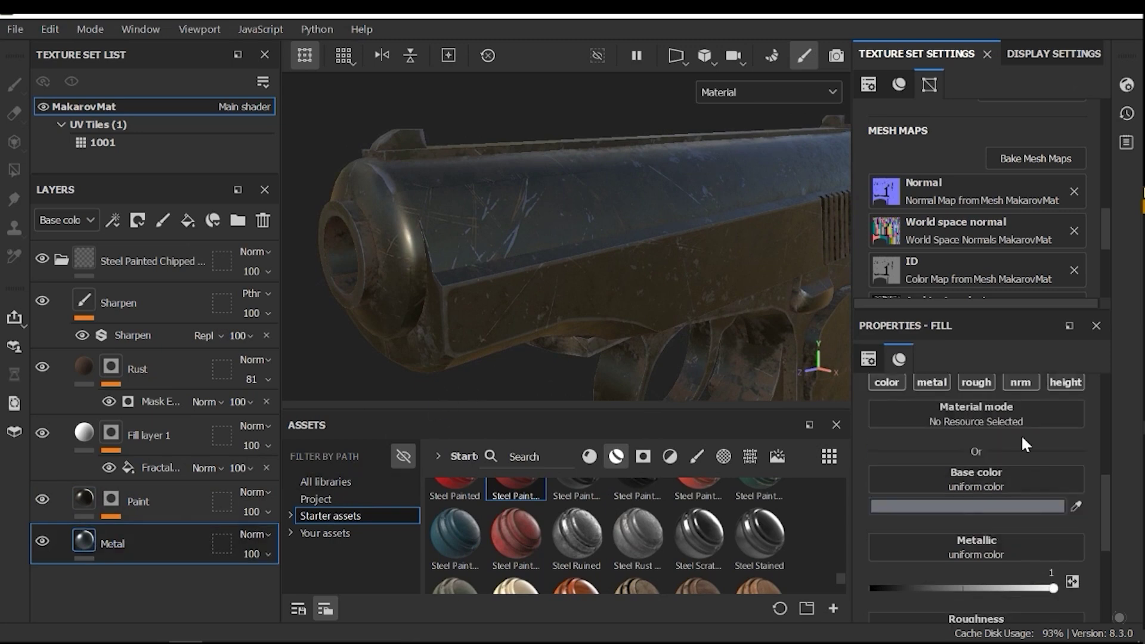
pyautogui.scroll(-1, 1020, 441)
pyautogui.click(952, 454)
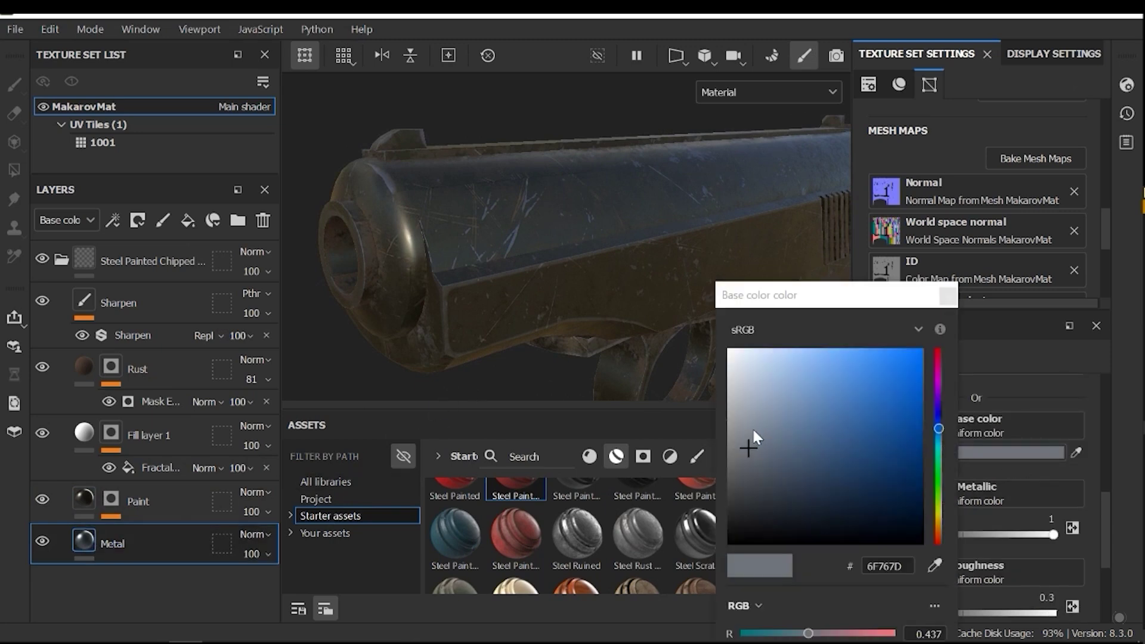
pyautogui.moveTo(749, 453); pyautogui.dragTo(751, 470)
# Step: Examine the whole pistol from both a distance and the side to judge the steel material
pyautogui.scroll(-5, 689, 264)
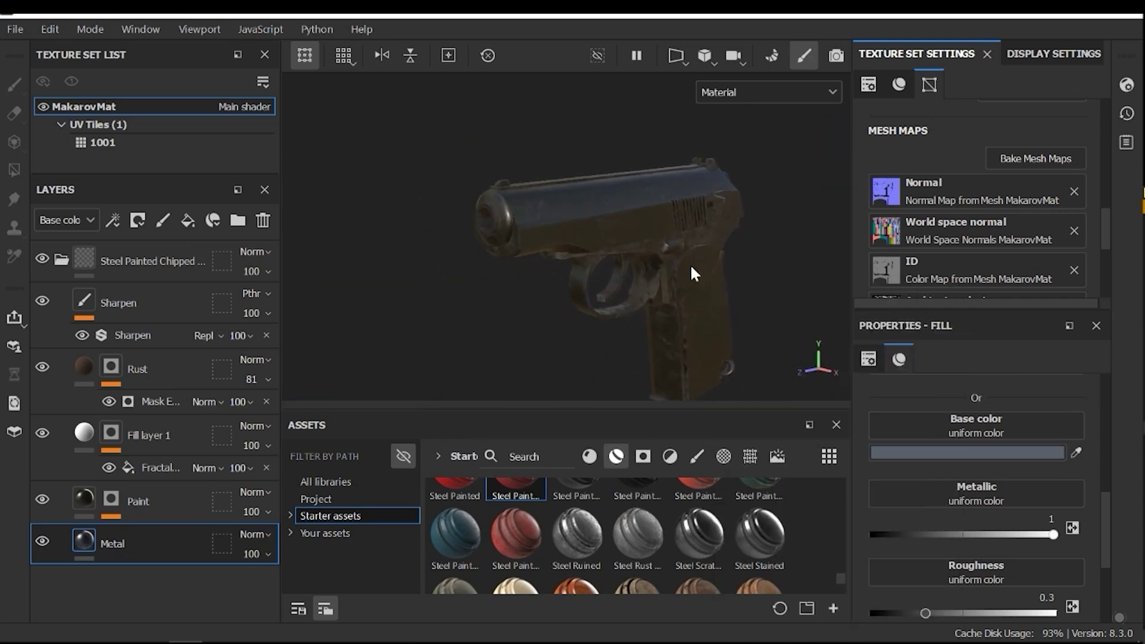
pyautogui.keyDown('alt'); pyautogui.moveTo(690, 263); pyautogui.dragTo(619, 274); pyautogui.keyUp('alt')
pyautogui.scroll(1, 572, 273)
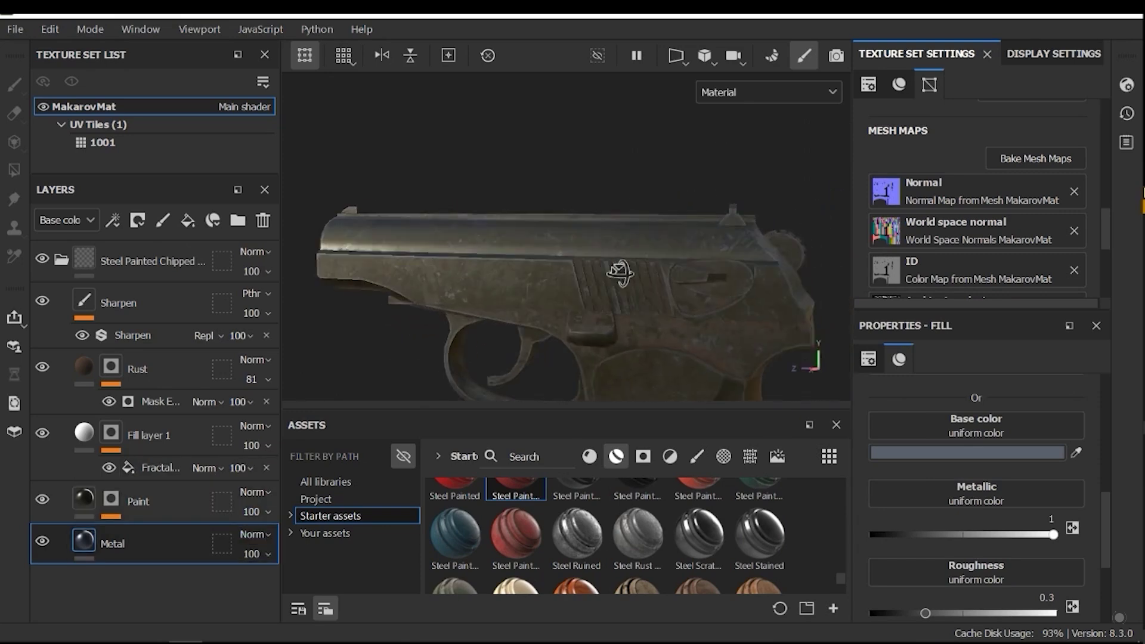
pyautogui.scroll(-3, 618, 308)
pyautogui.keyDown('alt'); pyautogui.moveTo(629, 250); pyautogui.dragTo(635, 195, button='middle'); pyautogui.keyUp('alt')
pyautogui.keyDown('alt'); pyautogui.moveTo(635, 202); pyautogui.dragTo(583, 269); pyautogui.keyUp('alt')
pyautogui.keyDown('alt'); pyautogui.moveTo(579, 337); pyautogui.dragTo(641, 286); pyautogui.keyUp('alt')
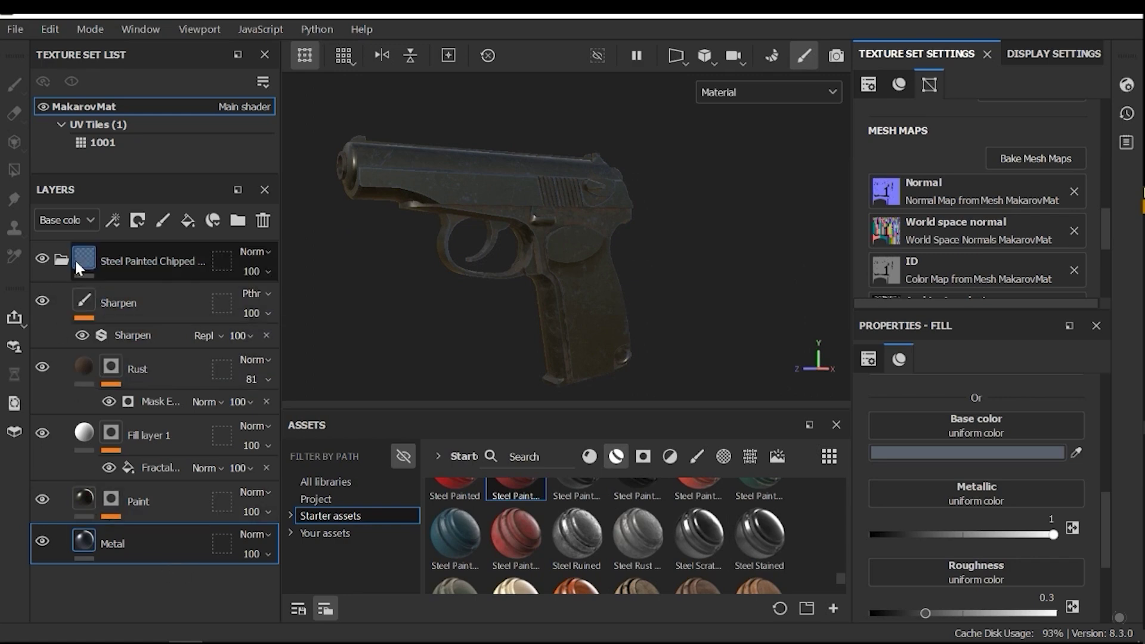
# Step: Add the Plastic Glossy Stained smart material above the Steel Painted Chipped folder and collapse that steel folder
pyautogui.scroll(-3, 805, 535)
pyautogui.scroll(5, 811, 532)
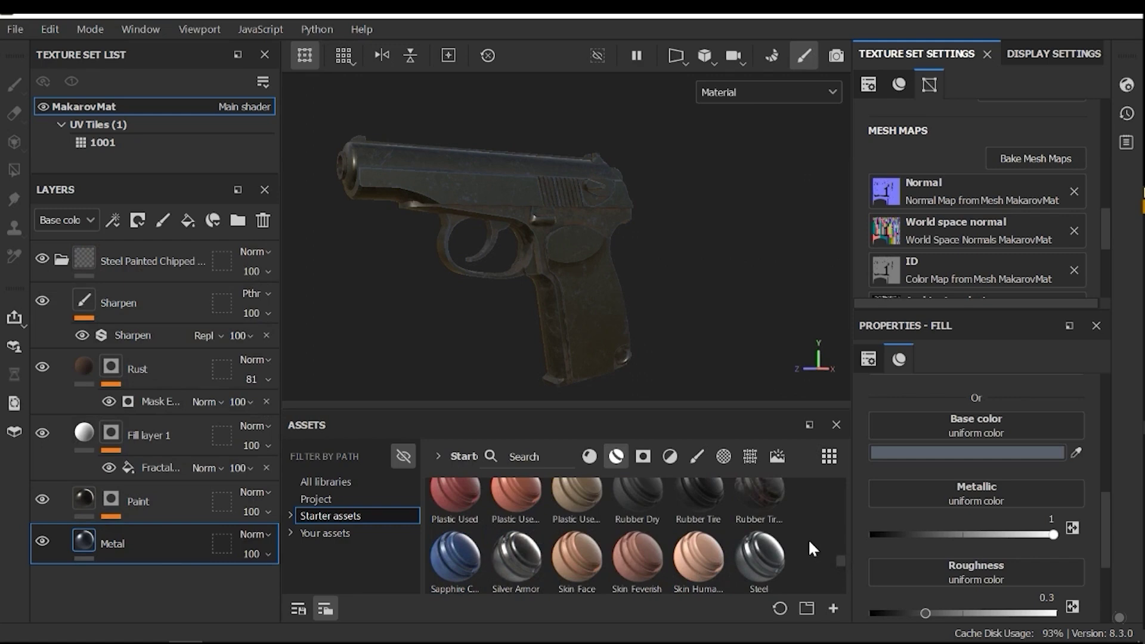
pyautogui.scroll(1, 798, 525)
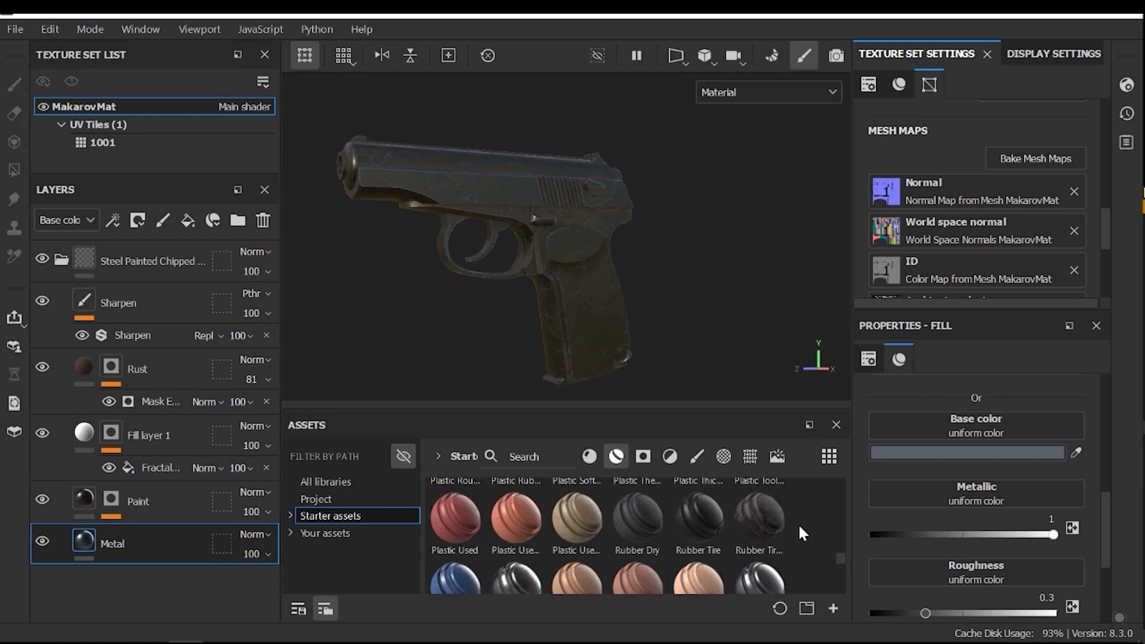
pyautogui.scroll(-3, 603, 539)
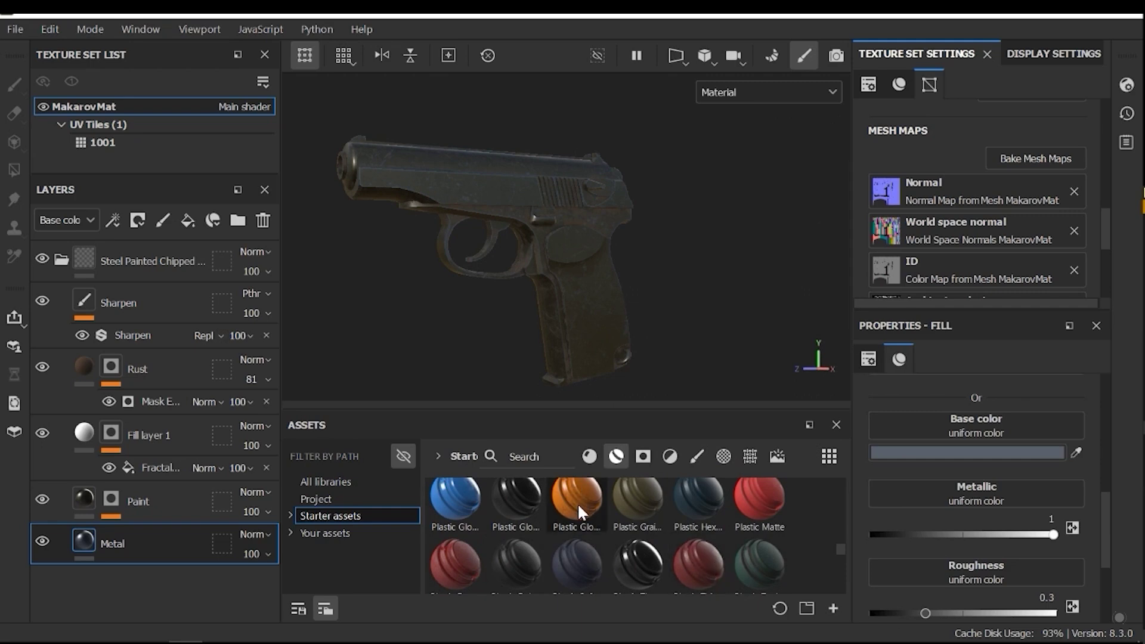
pyautogui.moveTo(577, 503); pyautogui.dragTo(124, 240)
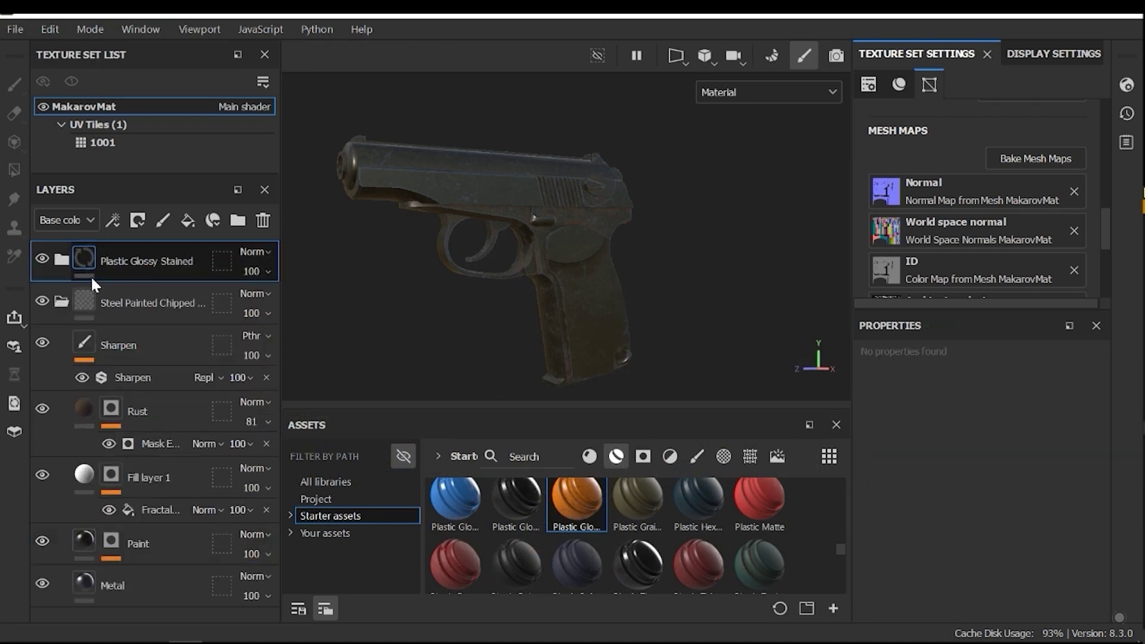
pyautogui.click(62, 302)
pyautogui.scroll(3, 534, 269)
pyautogui.moveTo(534, 268)
pyautogui.keyDown('alt'); pyautogui.mouseDown()
pyautogui.moveTo(299, 268)
pyautogui.moveTo(463, 280)
pyautogui.moveTo(600, 312)
pyautogui.moveTo(467, 254)
pyautogui.mouseUp(); pyautogui.keyUp('alt')
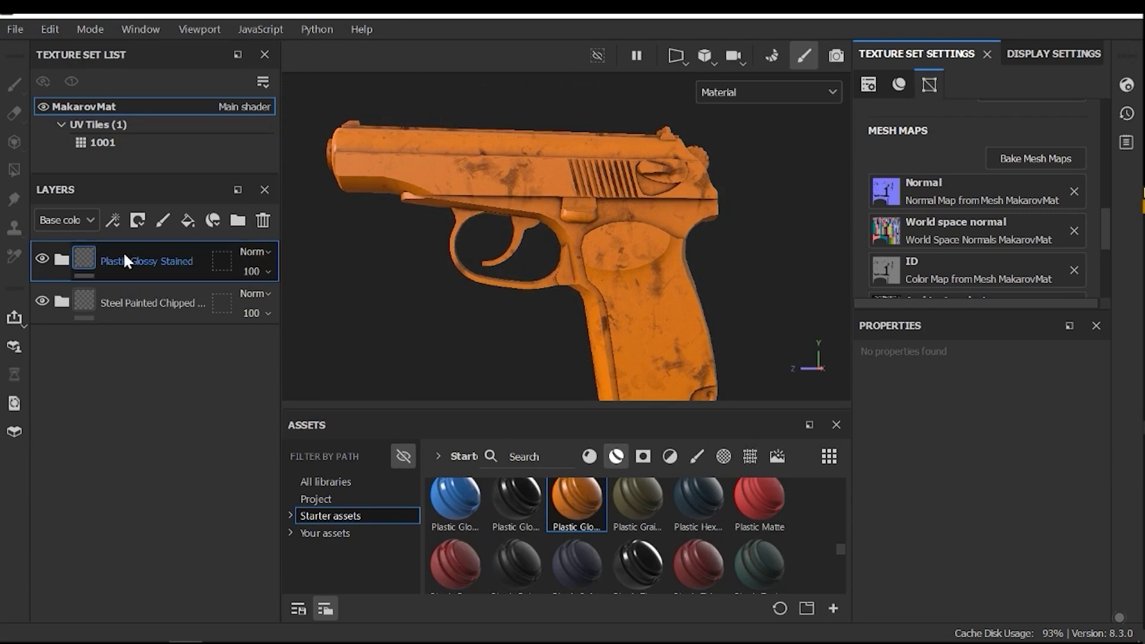
pyautogui.moveTo(613, 289)
pyautogui.keyDown('alt'); pyautogui.mouseDown(button='middle')
pyautogui.moveTo(591, 221)
pyautogui.moveTo(567, 236)
pyautogui.moveTo(606, 273)
pyautogui.mouseUp(button='middle'); pyautogui.keyUp('alt')
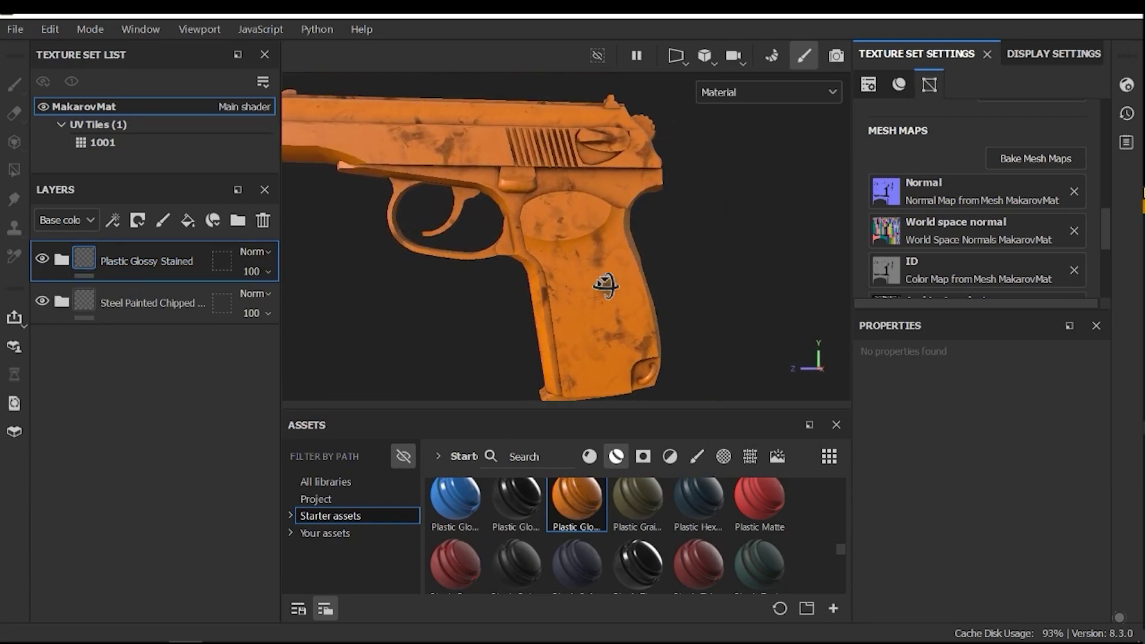
# Step: Add a black mask with a paint effect to the Plastic Glossy Stained folder and try a brush stroke on the grip
pyautogui.rightClick(129, 258)
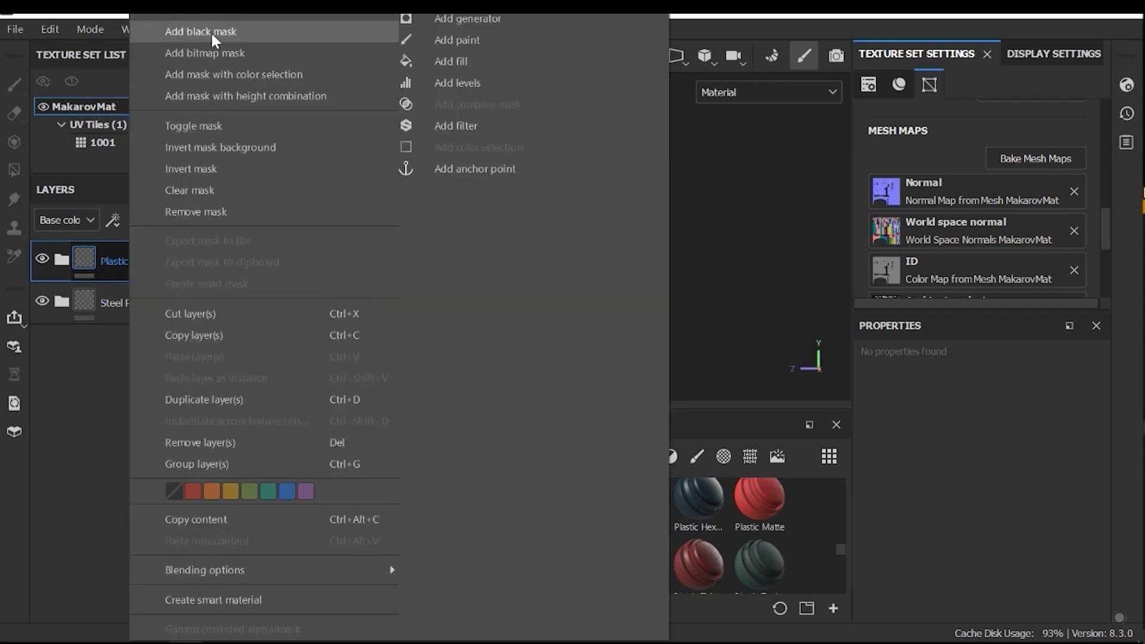
pyautogui.click(189, 31)
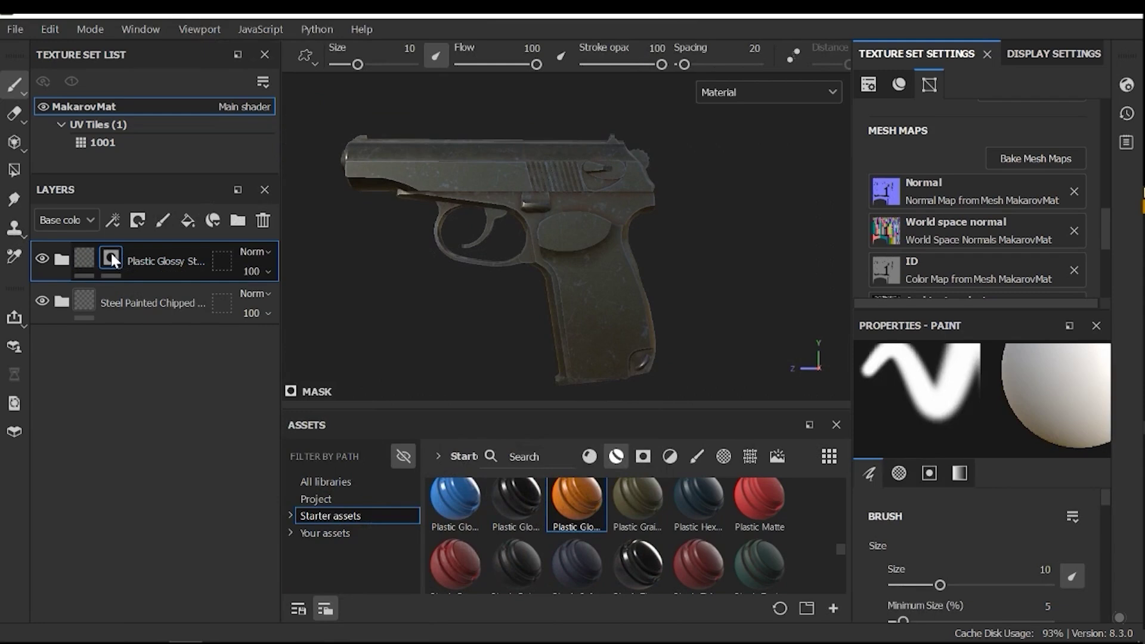
pyautogui.rightClick(111, 252)
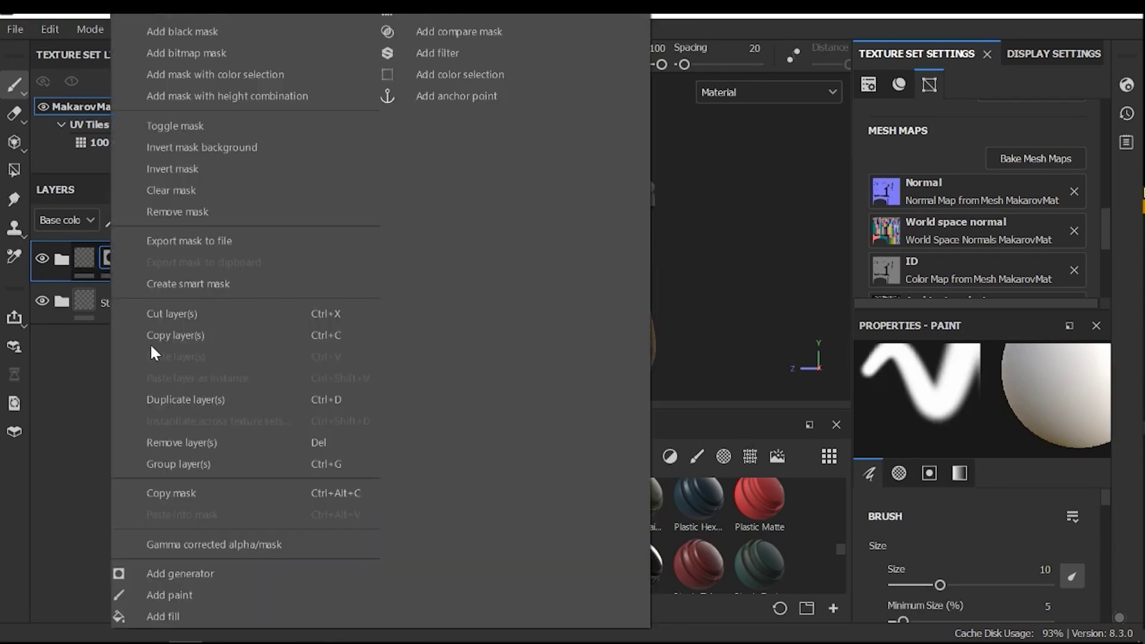
pyautogui.click(172, 595)
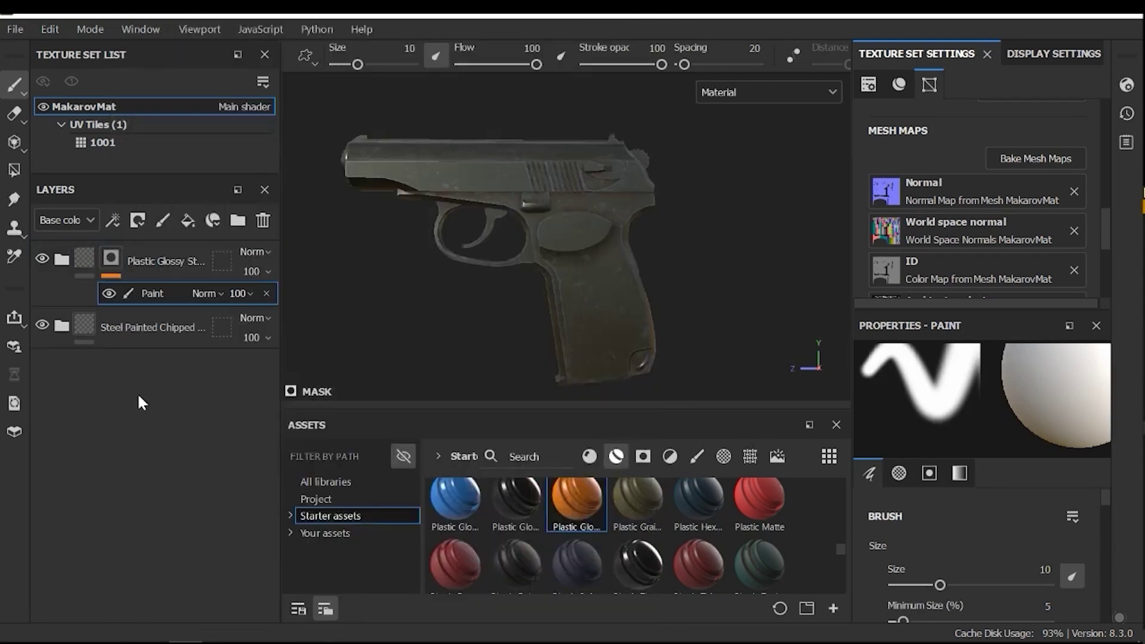
pyautogui.moveTo(539, 245)
pyautogui.keyDown('alt'); pyautogui.mouseDown()
pyautogui.moveTo(567, 280)
pyautogui.moveTo(587, 276)
pyautogui.mouseUp(); pyautogui.keyUp('alt')
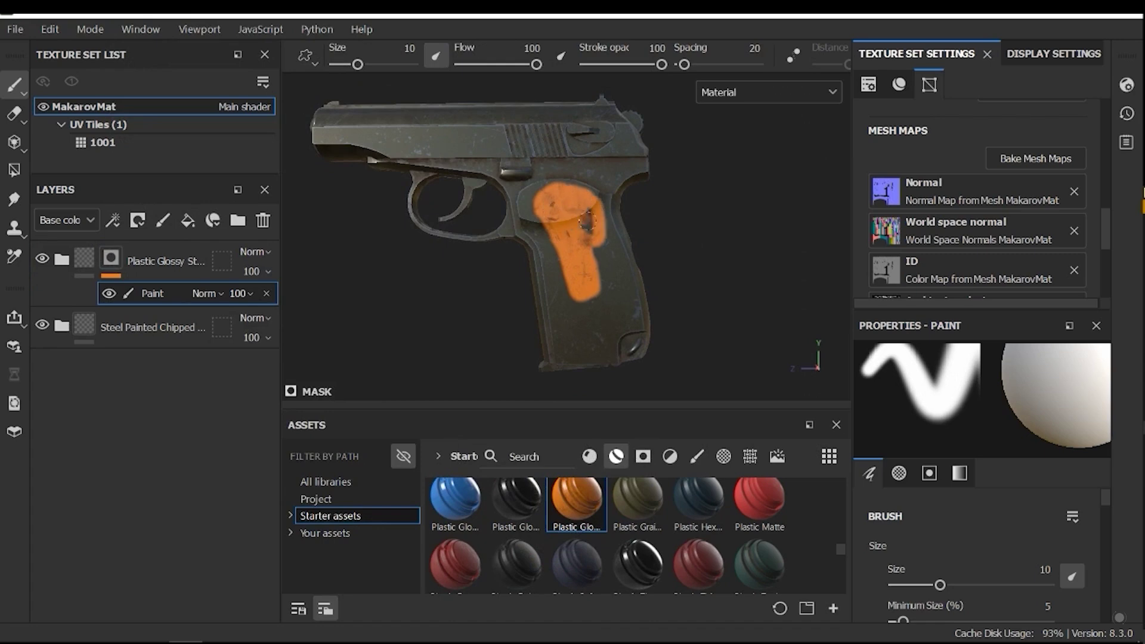
pyautogui.hotkey('ctrl', 'z')
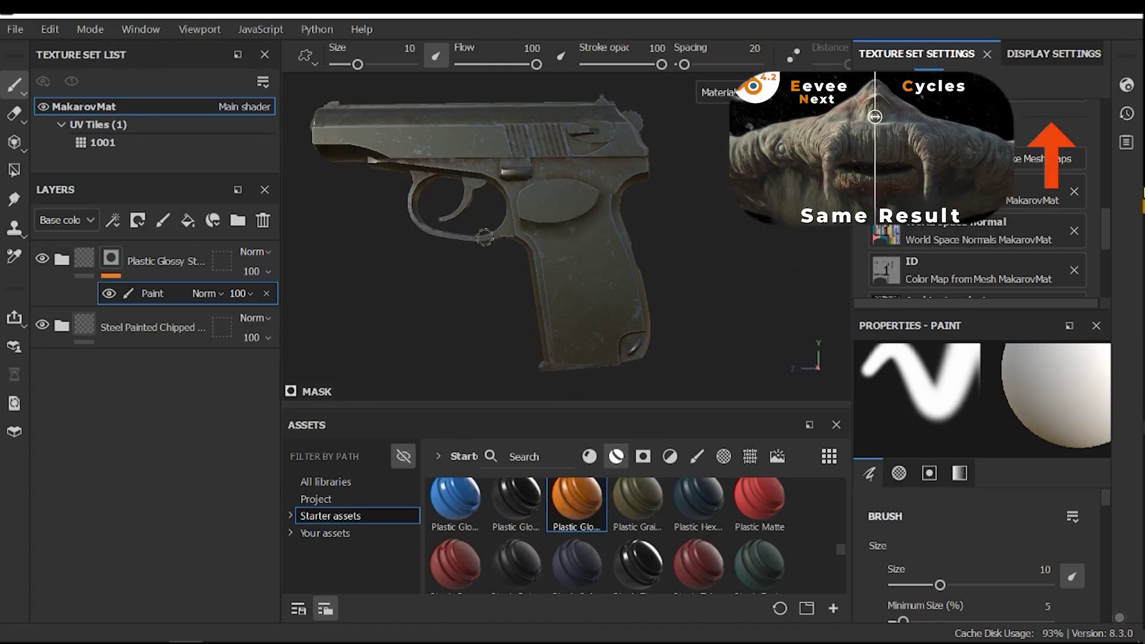
# Step: Activate Polygon Fill on the mask's paint effect and try filling a polygon at the front of the grip's oval area
pyautogui.click(12, 166)
pyautogui.keyDown('alt'); pyautogui.moveTo(572, 283); pyautogui.dragTo(598, 252); pyautogui.keyUp('alt')
pyautogui.scroll(5, 606, 288)
pyautogui.keyDown('alt'); pyautogui.moveTo(600, 288); pyautogui.dragTo(632, 352, button='middle'); pyautogui.keyUp('alt')
pyautogui.scroll(-3, 570, 268)
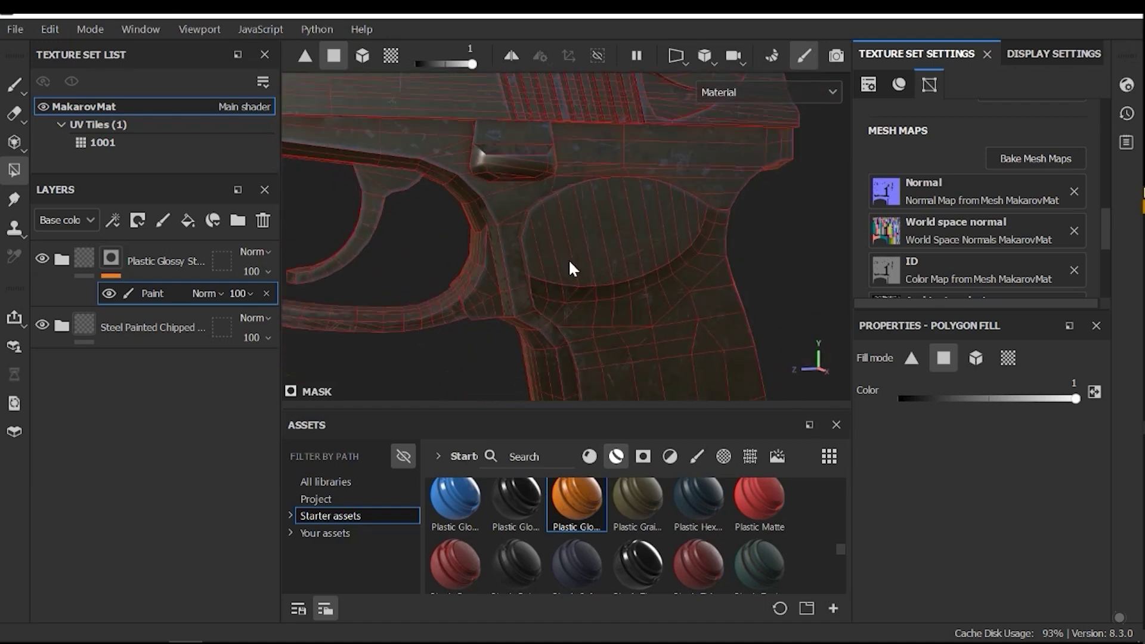
pyautogui.keyDown('alt'); pyautogui.moveTo(570, 268); pyautogui.dragTo(596, 243); pyautogui.keyUp('alt')
pyautogui.scroll(3, 537, 253)
pyautogui.click(517, 256)
pyautogui.hotkey('ctrl', 'z')
# Step: Turn on symmetry and fill the polygons at the front end of the grip's oval area with value 1
pyautogui.scroll(-4, 596, 243)
pyautogui.keyDown('alt'); pyautogui.moveTo(596, 243); pyautogui.dragTo(547, 289, button='middle'); pyautogui.keyUp('alt')
pyautogui.keyDown('alt'); pyautogui.moveTo(548, 288); pyautogui.dragTo(563, 217); pyautogui.keyUp('alt')
pyautogui.press('l')
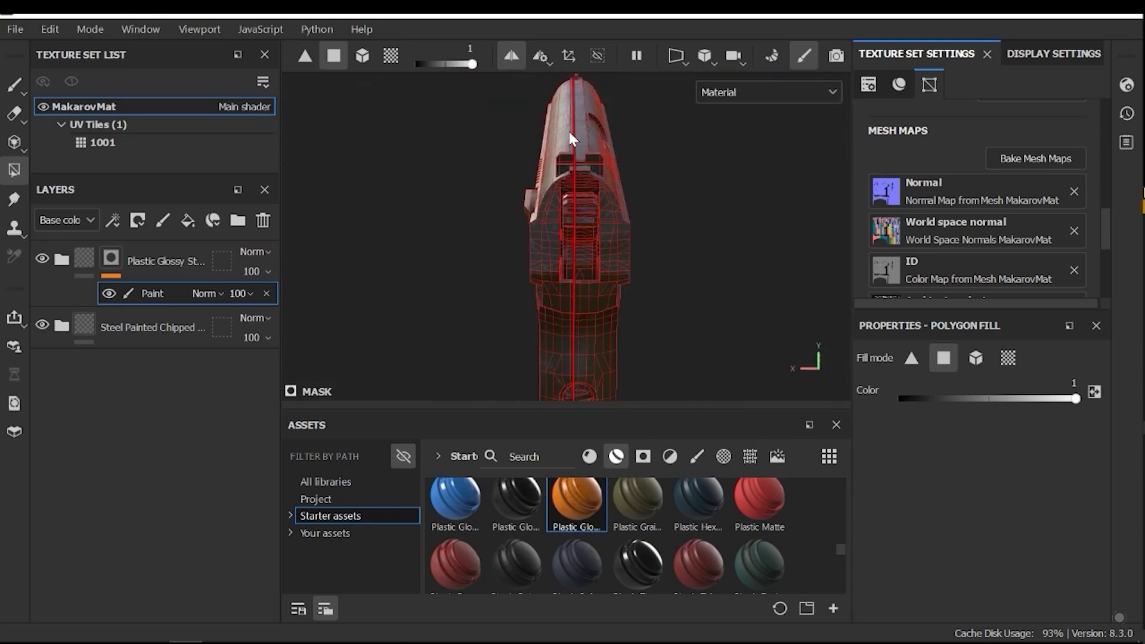
pyautogui.keyDown('alt'); pyautogui.moveTo(557, 286); pyautogui.dragTo(652, 209); pyautogui.keyUp('alt')
pyautogui.scroll(5, 537, 238)
pyautogui.click(508, 245)
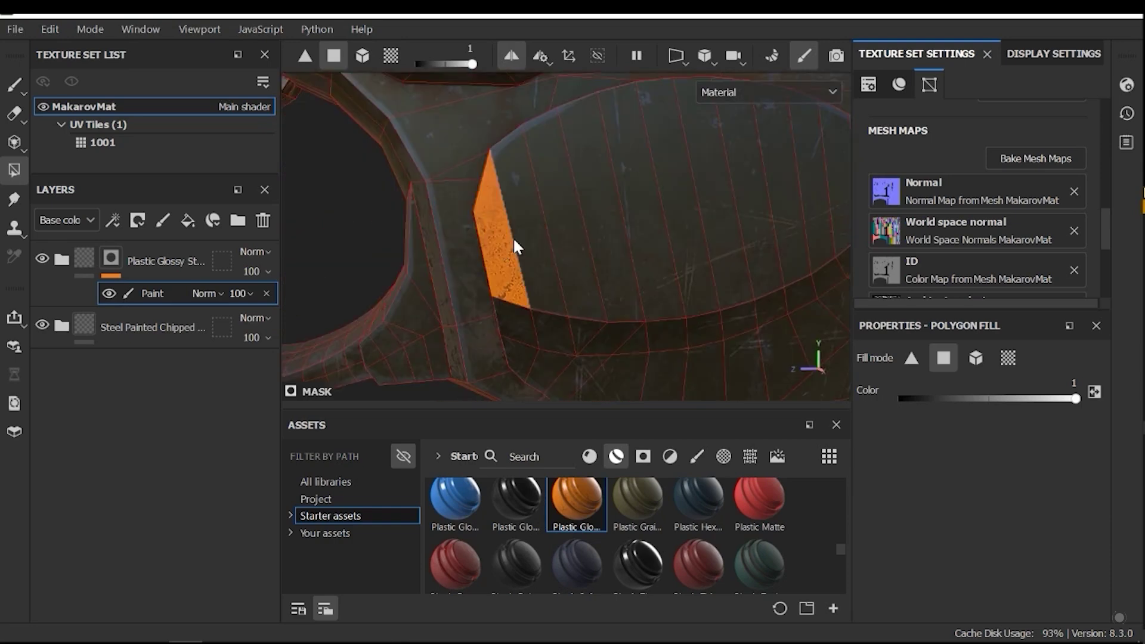
# Step: Check the mirrored fill on the opposite side and fill the remaining polygons of the grip's oval area
pyautogui.scroll(-3, 515, 240)
pyautogui.keyDown('alt'); pyautogui.moveTo(515, 240); pyautogui.dragTo(496, 278); pyautogui.keyUp('alt')
pyautogui.scroll(-3, 629, 337)
pyautogui.keyDown('alt'); pyautogui.moveTo(540, 283); pyautogui.dragTo(577, 253, button='middle'); pyautogui.keyUp('alt')
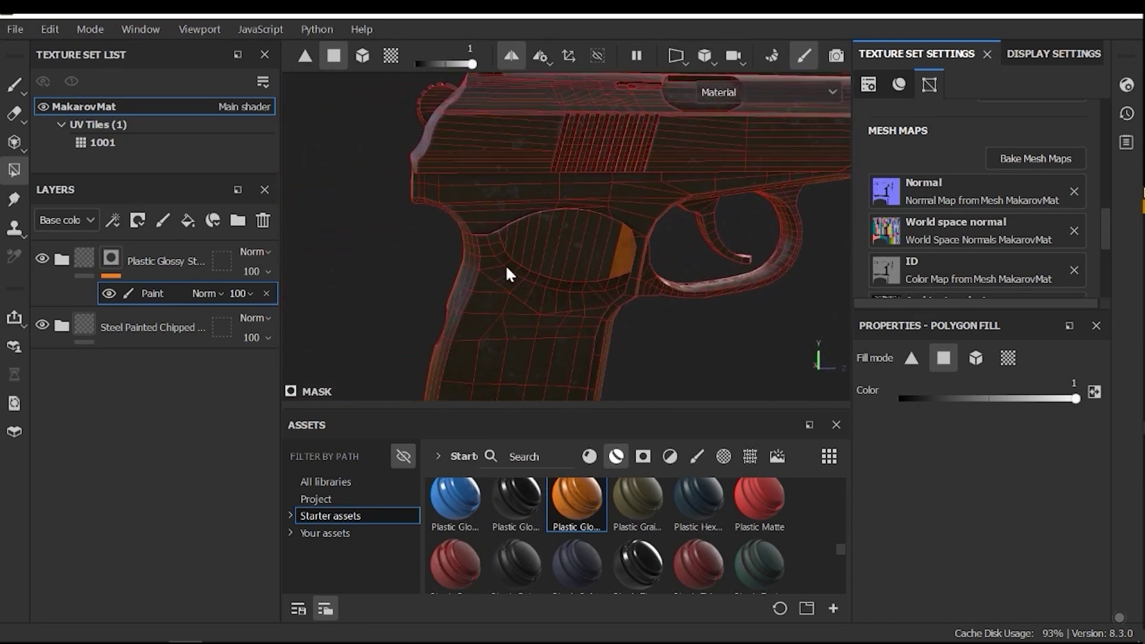
pyautogui.keyDown('alt'); pyautogui.moveTo(506, 275); pyautogui.dragTo(767, 271); pyautogui.keyUp('alt')
pyautogui.keyDown('alt'); pyautogui.moveTo(293, 262); pyautogui.dragTo(420, 261); pyautogui.keyUp('alt')
pyautogui.scroll(4, 435, 261)
pyautogui.keyDown('alt'); pyautogui.moveTo(457, 346); pyautogui.dragTo(455, 289, button='middle'); pyautogui.keyUp('alt')
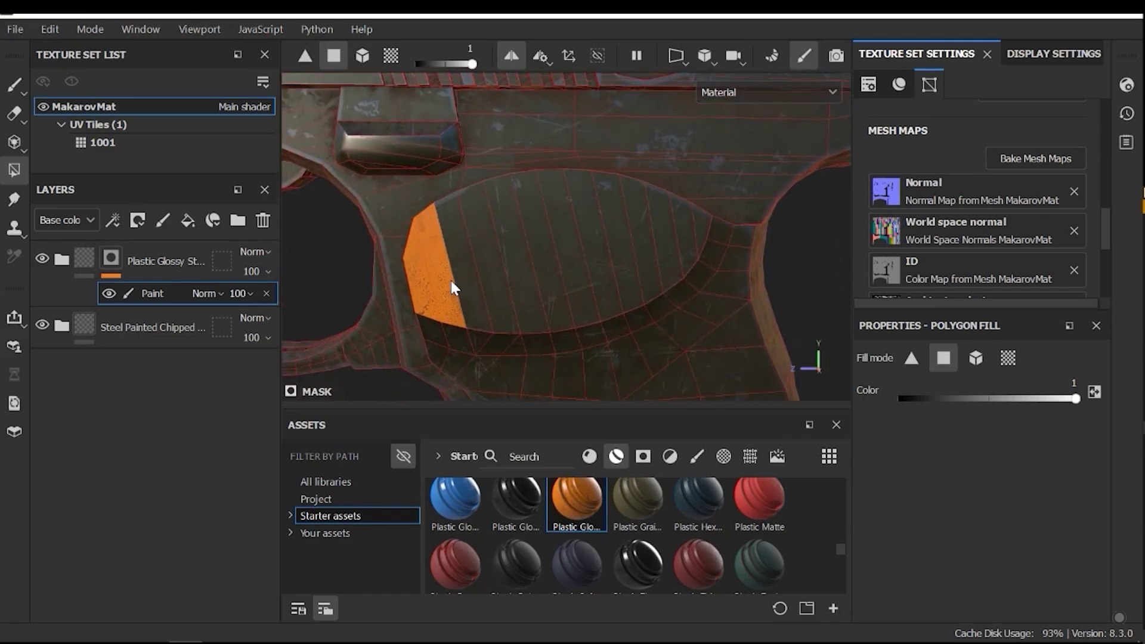
pyautogui.moveTo(458, 251)
pyautogui.mouseDown()
pyautogui.moveTo(490, 240)
pyautogui.moveTo(542, 258)
pyautogui.moveTo(796, 220)
pyautogui.mouseUp()
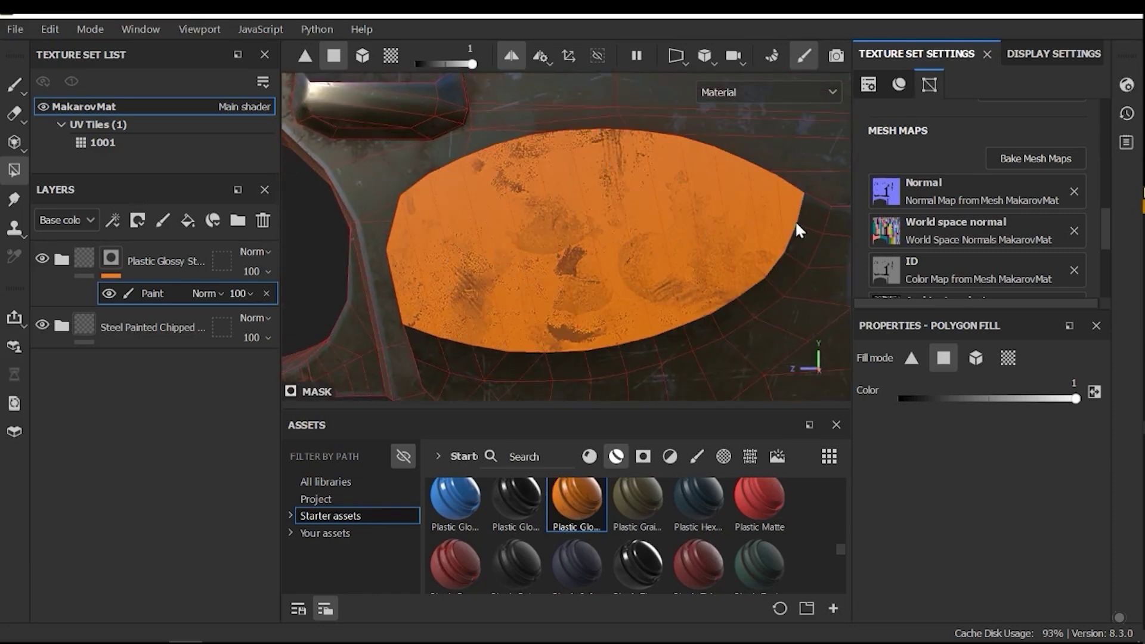
# Step: Extend the polygon fill over the grip panels on both sides of the pistol with value 1
pyautogui.moveTo(638, 351)
pyautogui.mouseDown()
pyautogui.moveTo(455, 358)
pyautogui.moveTo(547, 247)
pyautogui.moveTo(589, 283)
pyautogui.mouseUp()
pyautogui.moveTo(590, 283); pyautogui.dragTo(496, 127)
pyautogui.moveTo(496, 127)
pyautogui.keyDown('alt'); pyautogui.mouseDown()
pyautogui.moveTo(179, 276)
pyautogui.moveTo(544, 220)
pyautogui.moveTo(641, 309)
pyautogui.moveTo(631, 214)
pyautogui.moveTo(636, 248)
pyautogui.moveTo(685, 204)
pyautogui.moveTo(609, 212)
pyautogui.moveTo(602, 107)
pyautogui.moveTo(630, 321)
pyautogui.moveTo(619, 246)
pyautogui.mouseUp(); pyautogui.keyUp('alt')
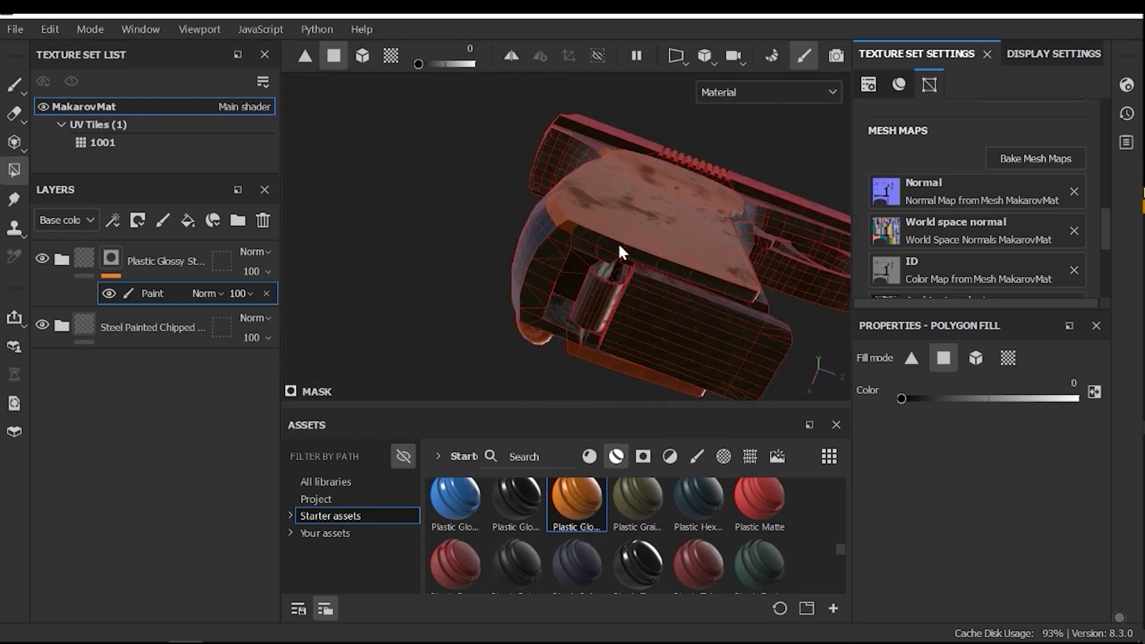
pyautogui.keyDown('alt'); pyautogui.moveTo(705, 281); pyautogui.dragTo(598, 205); pyautogui.keyUp('alt')
pyautogui.press('x')
pyautogui.moveTo(612, 97); pyautogui.dragTo(653, 367)
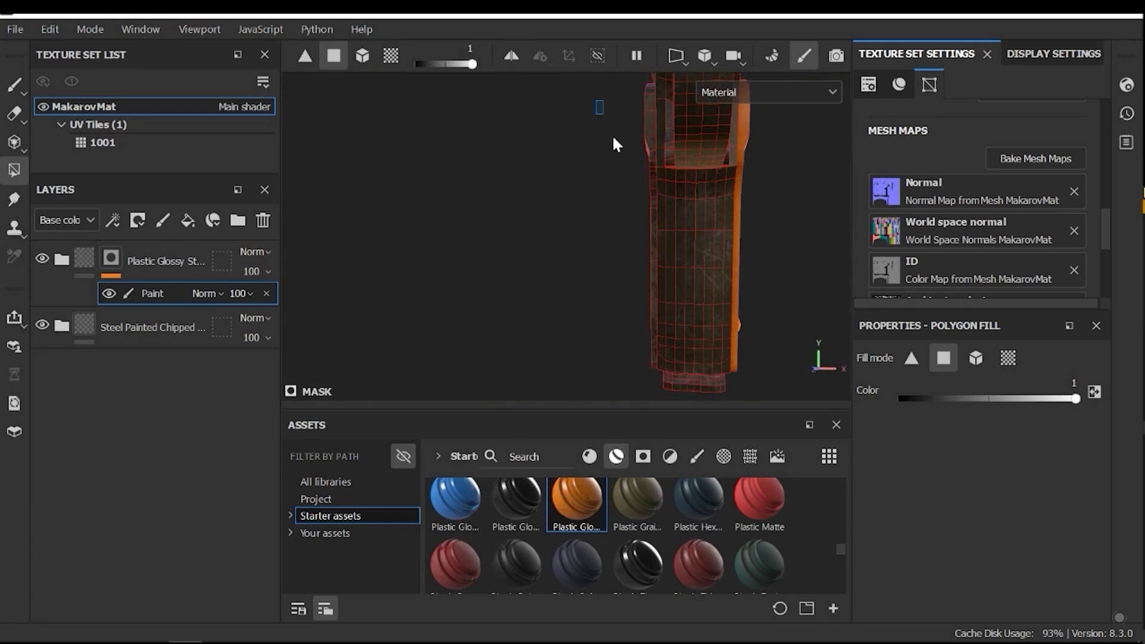
# Step: Remove the excess polygons around the grip panel from the mask with fill value 0, and return to the Paint tool
pyautogui.keyDown('alt'); pyautogui.moveTo(616, 145); pyautogui.dragTo(662, 310); pyautogui.keyUp('alt')
pyautogui.press('x')
pyautogui.keyDown('alt'); pyautogui.moveTo(662, 310); pyautogui.dragTo(692, 262, button='right'); pyautogui.keyUp('alt')
pyautogui.moveTo(695, 366); pyautogui.dragTo(578, 232)
pyautogui.keyDown('alt'); pyautogui.moveTo(577, 231); pyautogui.dragTo(572, 173); pyautogui.keyUp('alt')
pyautogui.keyDown('alt'); pyautogui.moveTo(572, 173); pyautogui.dragTo(581, 230, button='right'); pyautogui.keyUp('alt')
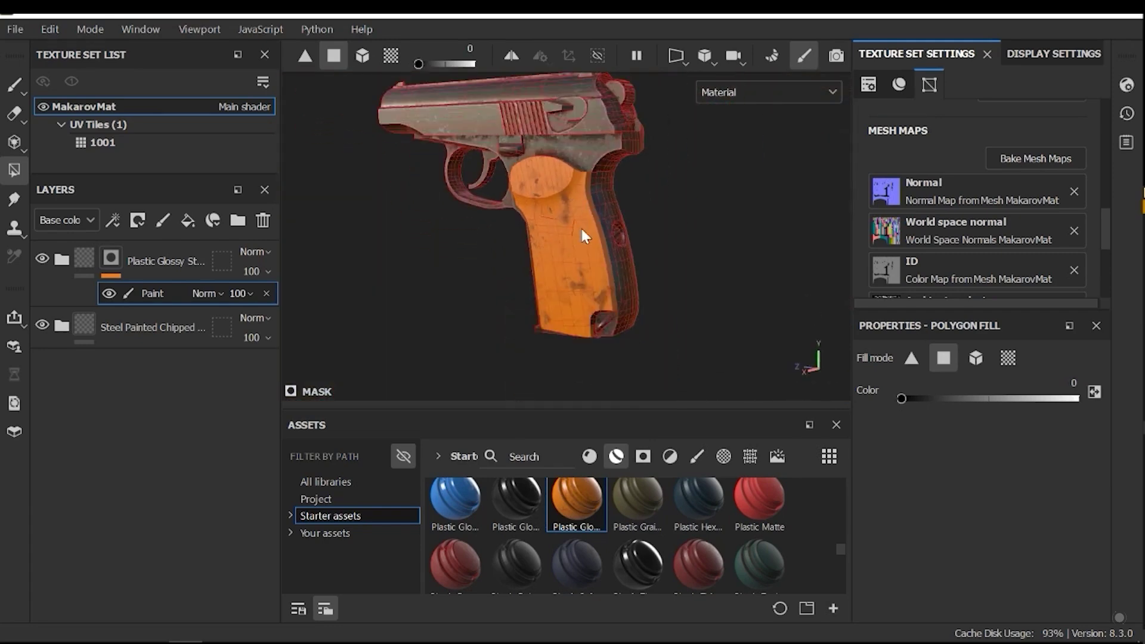
pyautogui.press('1')
pyautogui.moveTo(581, 228)
pyautogui.keyDown('alt'); pyautogui.mouseDown()
pyautogui.moveTo(524, 215)
pyautogui.moveTo(622, 236)
pyautogui.moveTo(596, 244)
pyautogui.moveTo(605, 266)
pyautogui.moveTo(670, 248)
pyautogui.moveTo(429, 210)
pyautogui.moveTo(449, 222)
pyautogui.moveTo(612, 232)
pyautogui.mouseUp(); pyautogui.keyUp('alt')
pyautogui.moveTo(612, 232)
pyautogui.keyDown('alt'); pyautogui.mouseDown(button='middle')
pyautogui.moveTo(606, 225)
pyautogui.moveTo(623, 237)
pyautogui.mouseUp(button='middle'); pyautogui.keyUp('alt')
pyautogui.keyDown('alt'); pyautogui.moveTo(622, 238); pyautogui.dragTo(574, 229); pyautogui.keyUp('alt')
pyautogui.keyDown('alt'); pyautogui.moveTo(574, 229); pyautogui.dragTo(578, 221, button='middle'); pyautogui.keyUp('alt')
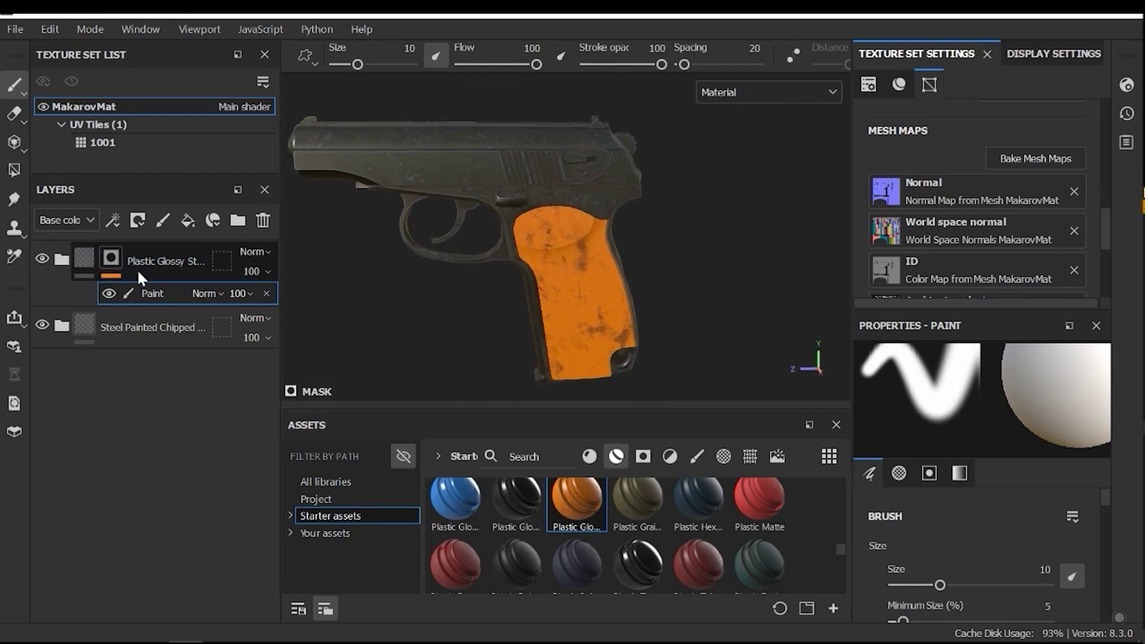
# Step: Set the base color of the Base layer inside the Plastic Glossy Stained folder to dark red 491B1B
pyautogui.click(61, 260)
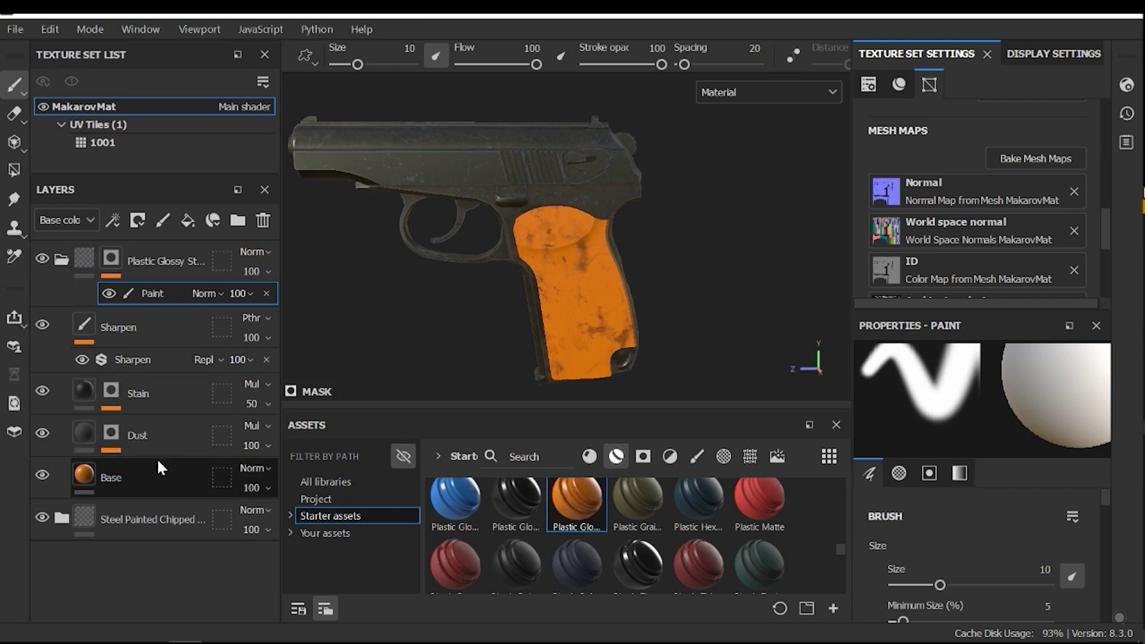
pyautogui.click(122, 483)
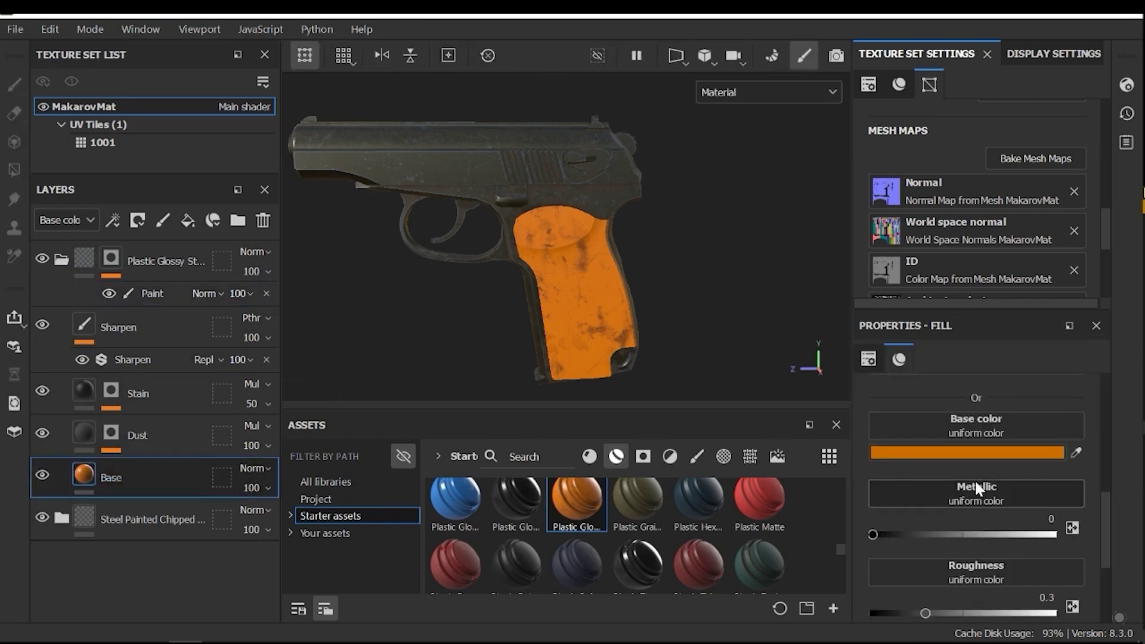
pyautogui.click(928, 456)
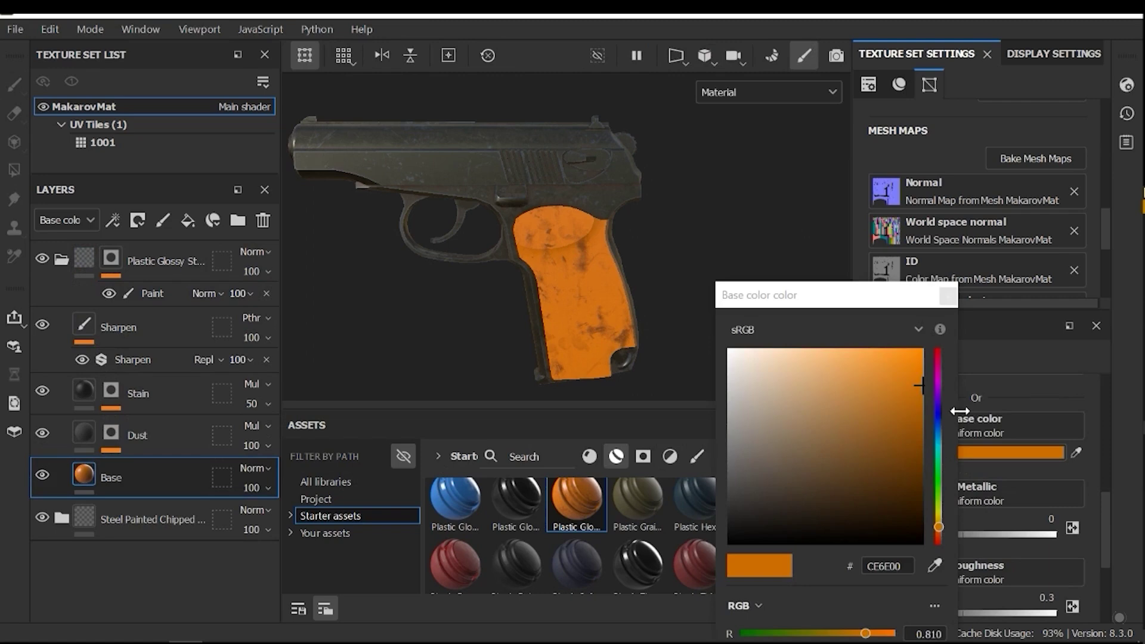
pyautogui.moveTo(937, 532); pyautogui.dragTo(942, 561)
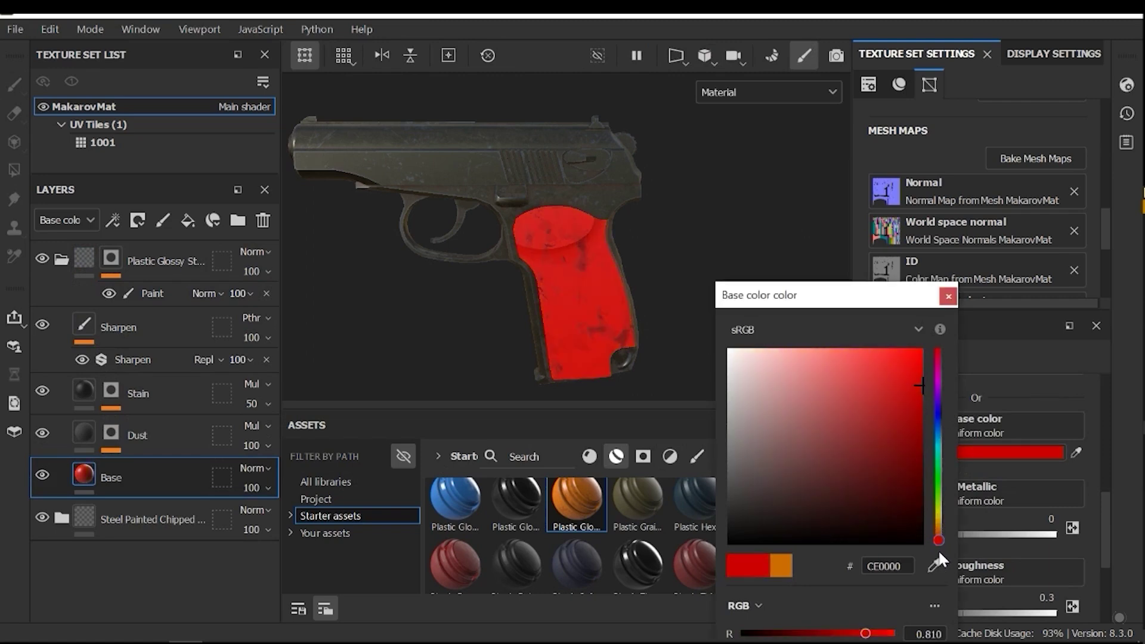
pyautogui.moveTo(861, 502)
pyautogui.mouseDown()
pyautogui.moveTo(844, 502)
pyautogui.moveTo(850, 488)
pyautogui.mouseUp()
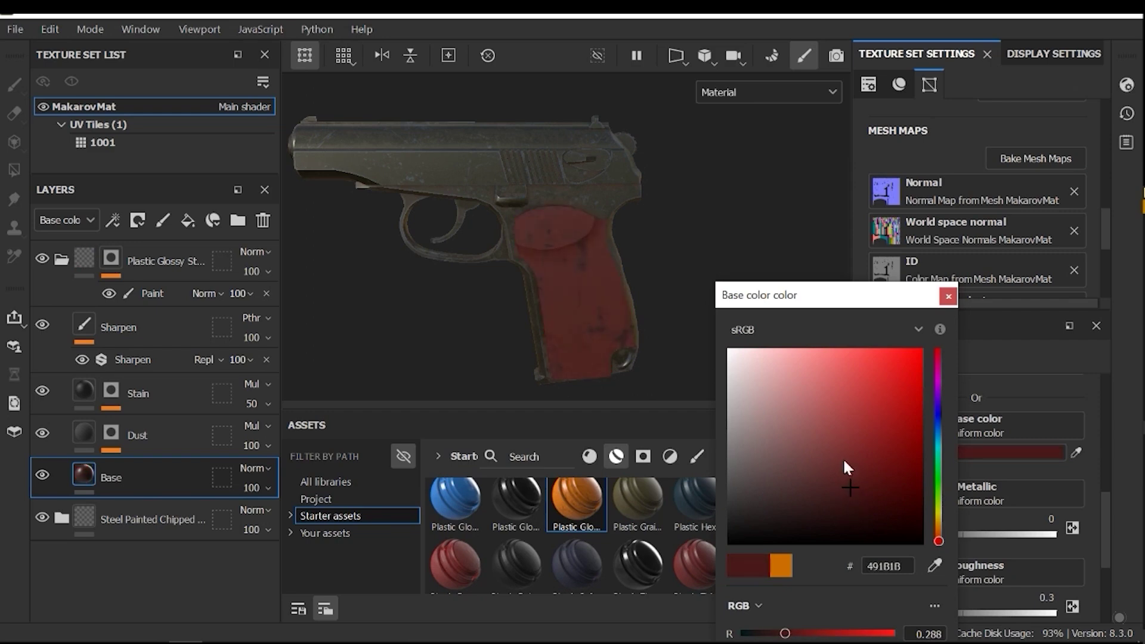
pyautogui.keyDown('alt'); pyautogui.moveTo(588, 272); pyautogui.dragTo(561, 272); pyautogui.keyUp('alt')
pyautogui.click(947, 295)
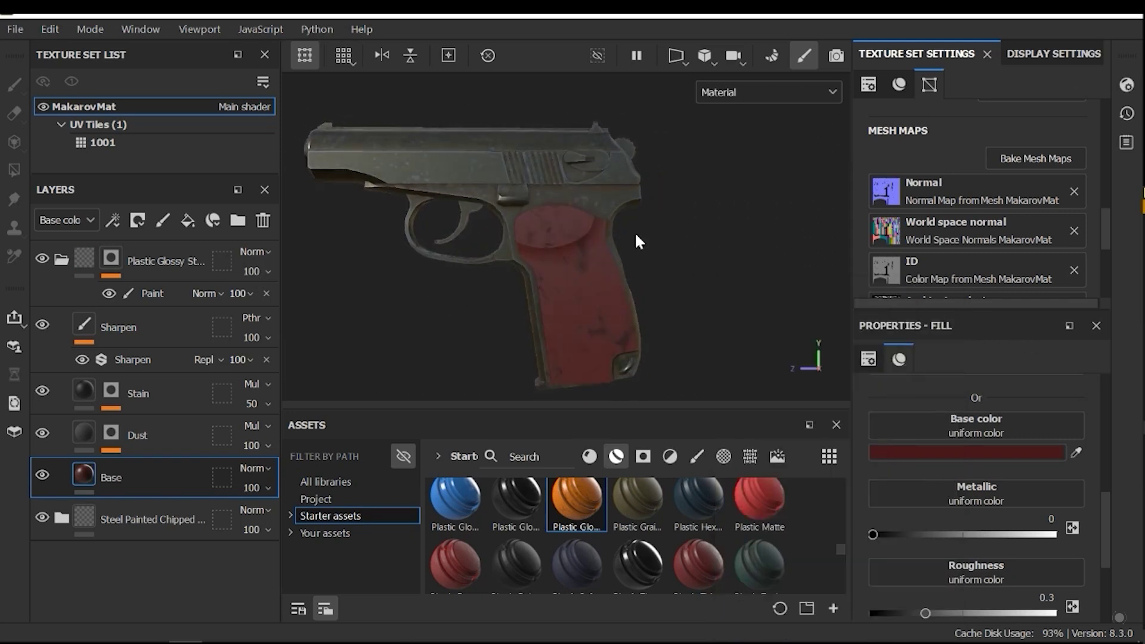
# Step: Set the metallic value of the grip's Base layer to 0.1483 and check the sheen from different angles
pyautogui.scroll(-1, 982, 456)
pyautogui.scroll(4, 562, 291)
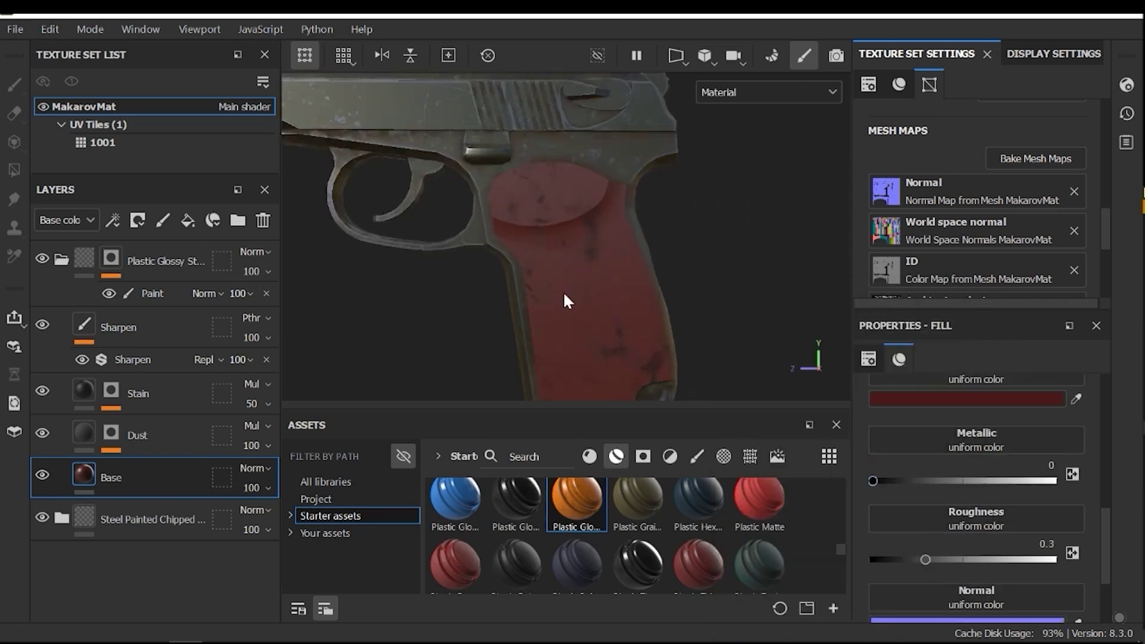
pyautogui.keyDown('alt'); pyautogui.moveTo(563, 291); pyautogui.dragTo(662, 280); pyautogui.keyUp('alt')
pyautogui.moveTo(873, 480); pyautogui.dragTo(894, 482)
pyautogui.scroll(-3, 929, 507)
pyautogui.scroll(6, 967, 503)
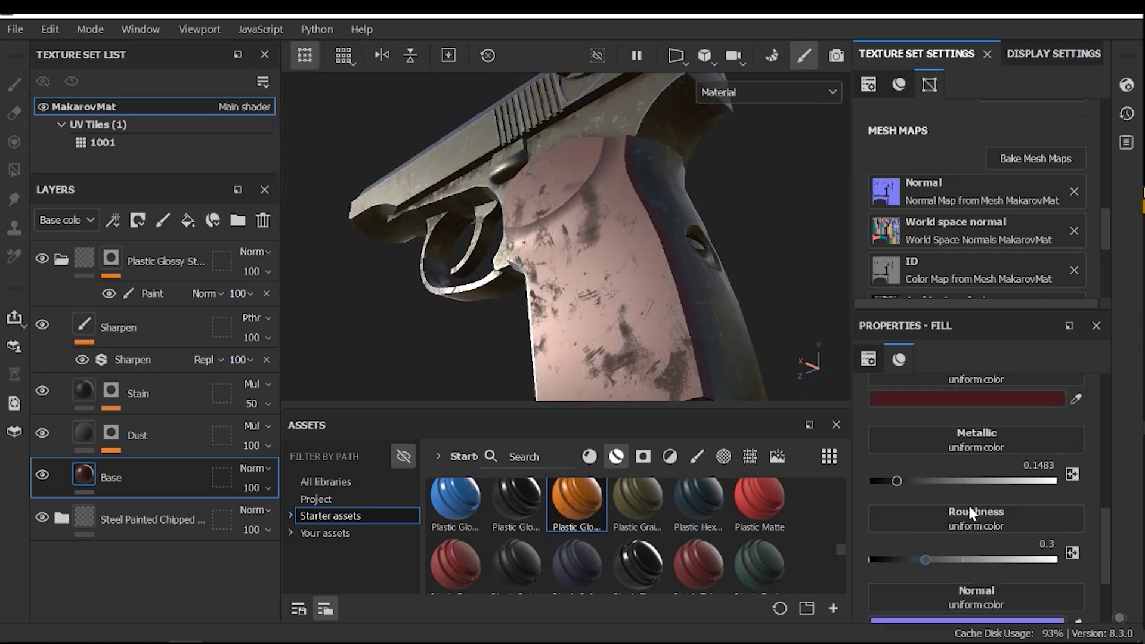
pyautogui.scroll(-3, 583, 303)
pyautogui.keyDown('alt'); pyautogui.moveTo(587, 307); pyautogui.dragTo(672, 312); pyautogui.keyUp('alt')
pyautogui.keyDown('alt'); pyautogui.moveTo(672, 312); pyautogui.dragTo(685, 310, button='middle'); pyautogui.keyUp('alt')
pyautogui.scroll(3, 685, 310)
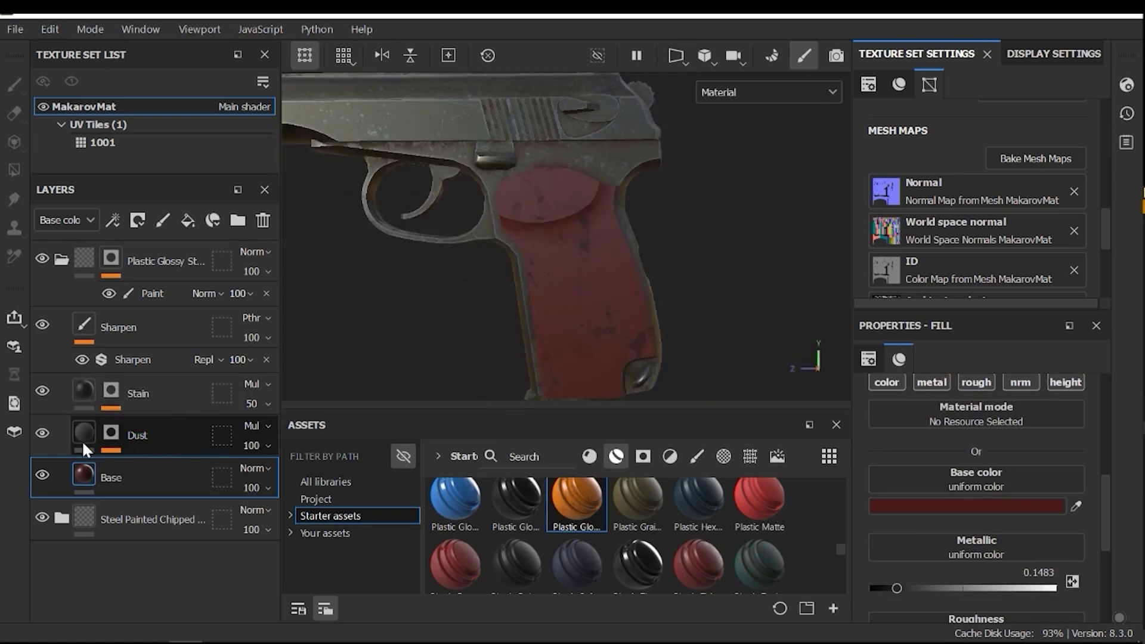
# Step: Lower the opacity of the Dust layer to 55 and compare the grip with the layer hidden and shown
pyautogui.click(41, 432)
pyautogui.click(42, 432)
pyautogui.click(264, 446)
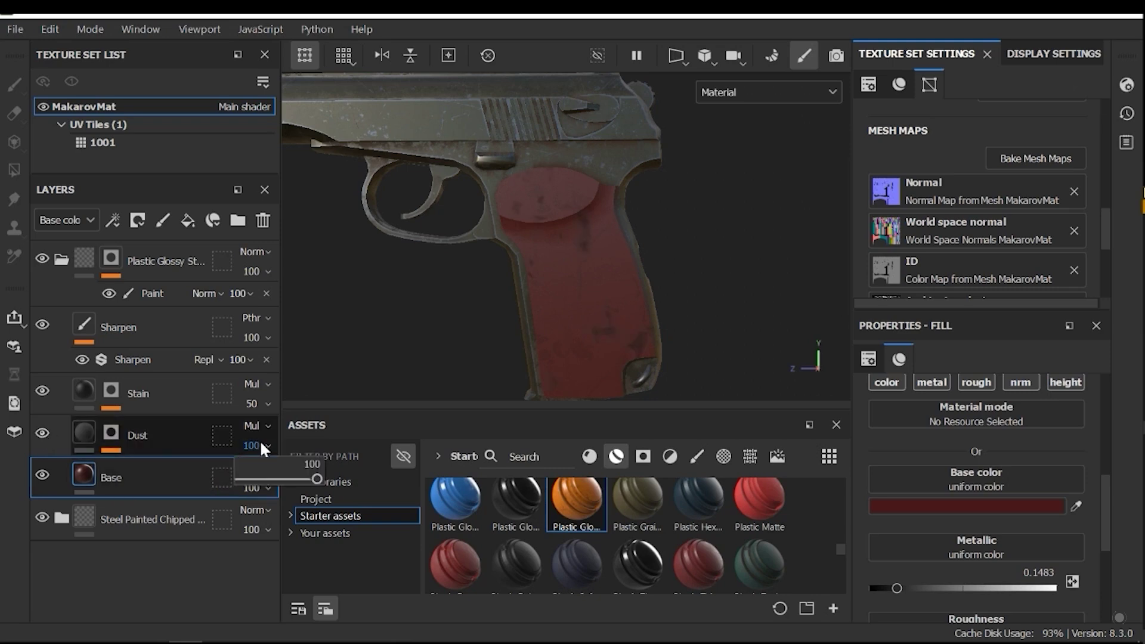
pyautogui.moveTo(317, 479); pyautogui.dragTo(278, 479)
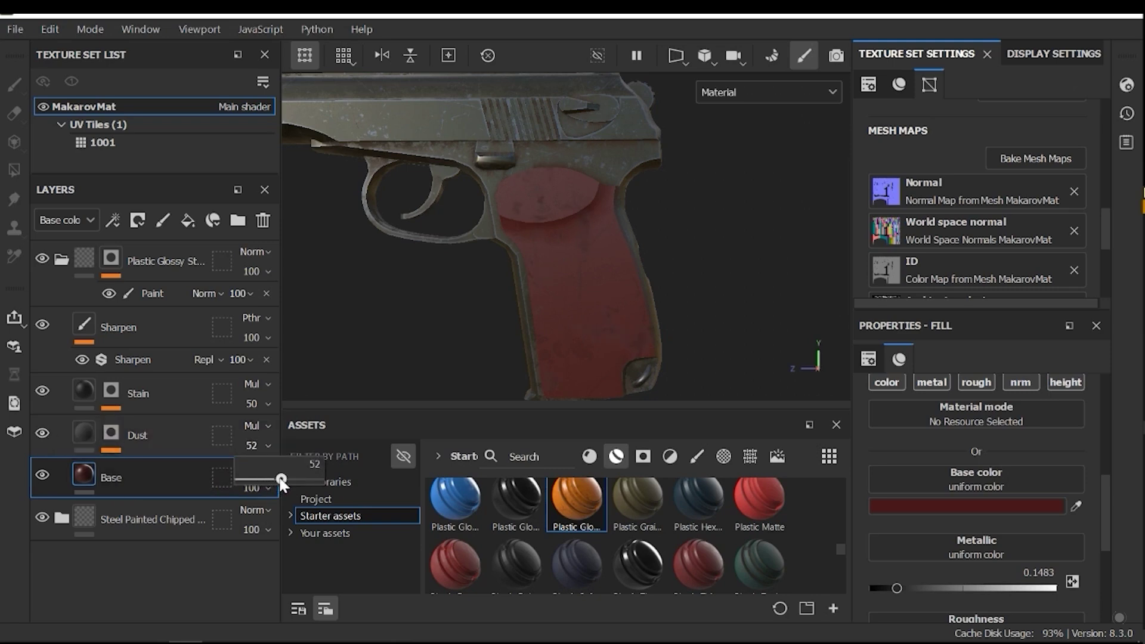
pyautogui.click(84, 432)
pyautogui.click(41, 432)
pyautogui.click(41, 433)
# Step: Examine the softened dust on the red grip from several angles and distances
pyautogui.scroll(-3, 621, 291)
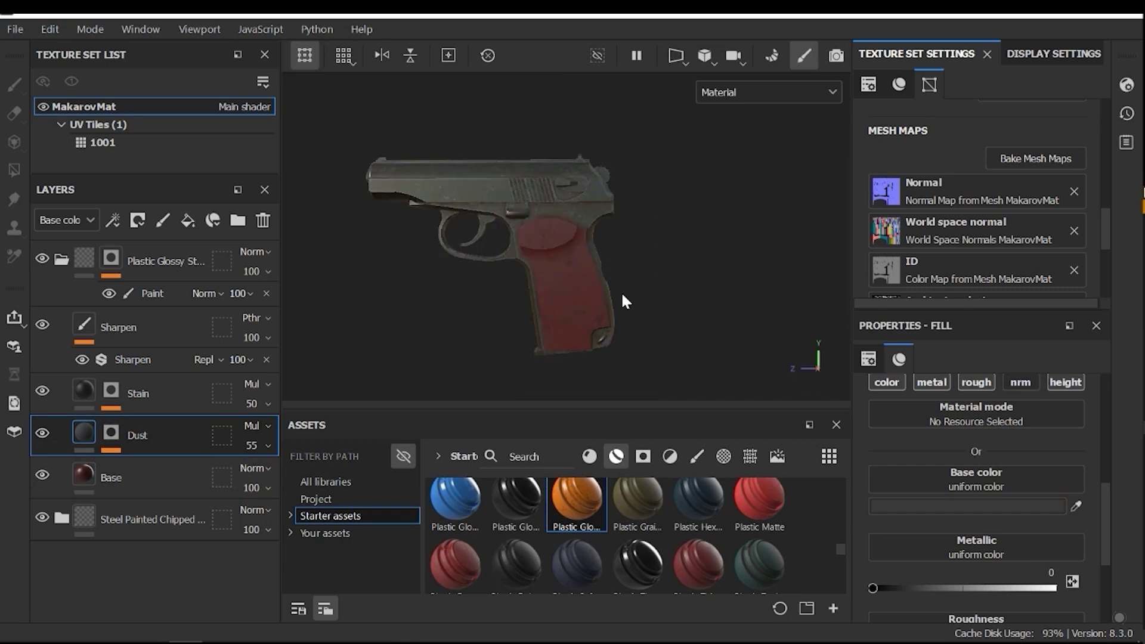
pyautogui.keyDown('alt'); pyautogui.moveTo(621, 291); pyautogui.dragTo(600, 297); pyautogui.keyUp('alt')
pyautogui.keyDown('alt'); pyautogui.moveTo(599, 297); pyautogui.dragTo(669, 271, button='right'); pyautogui.keyUp('alt')
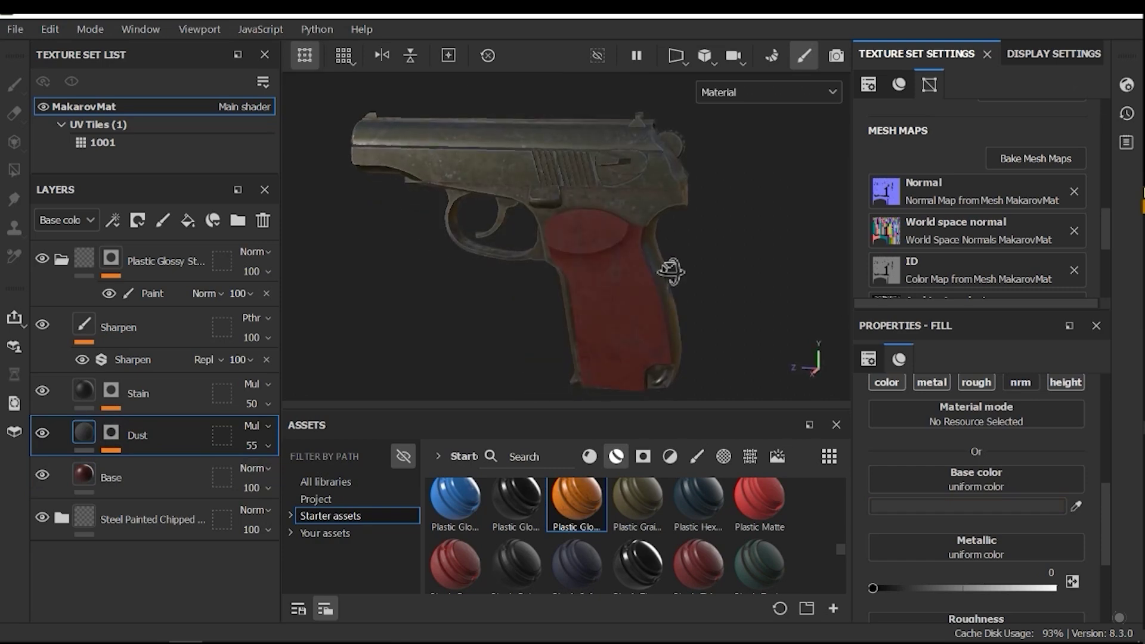
pyautogui.keyDown('alt'); pyautogui.moveTo(671, 271); pyautogui.dragTo(639, 278); pyautogui.keyUp('alt')
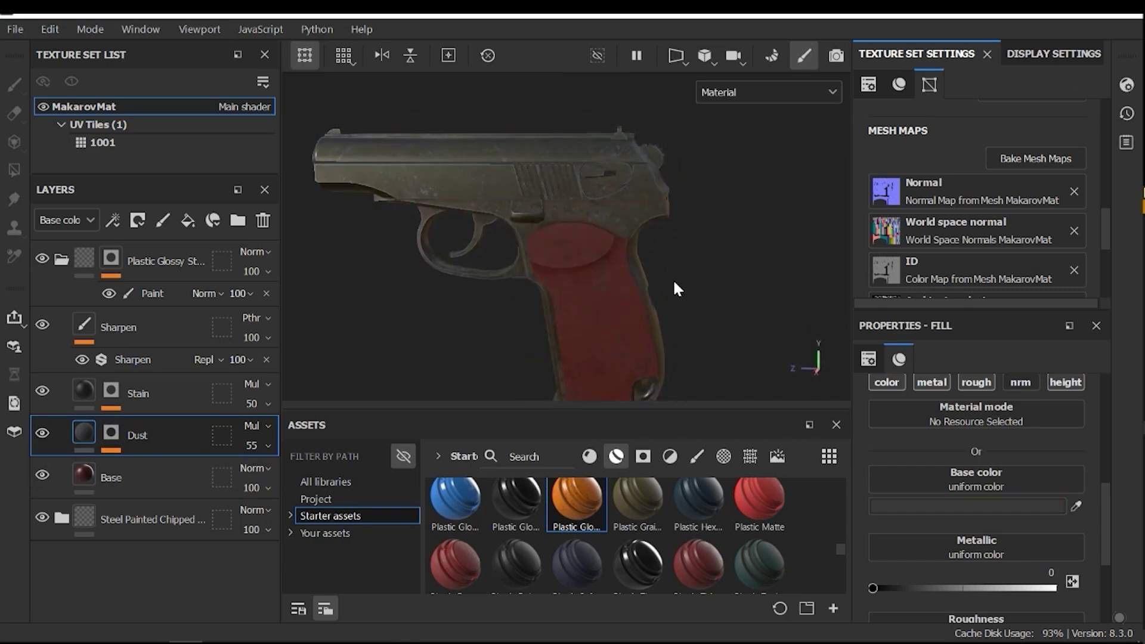
pyautogui.keyDown('alt'); pyautogui.moveTo(674, 281); pyautogui.dragTo(665, 224, button='middle'); pyautogui.keyUp('alt')
pyautogui.scroll(2, 579, 273)
pyautogui.scroll(-3, 591, 305)
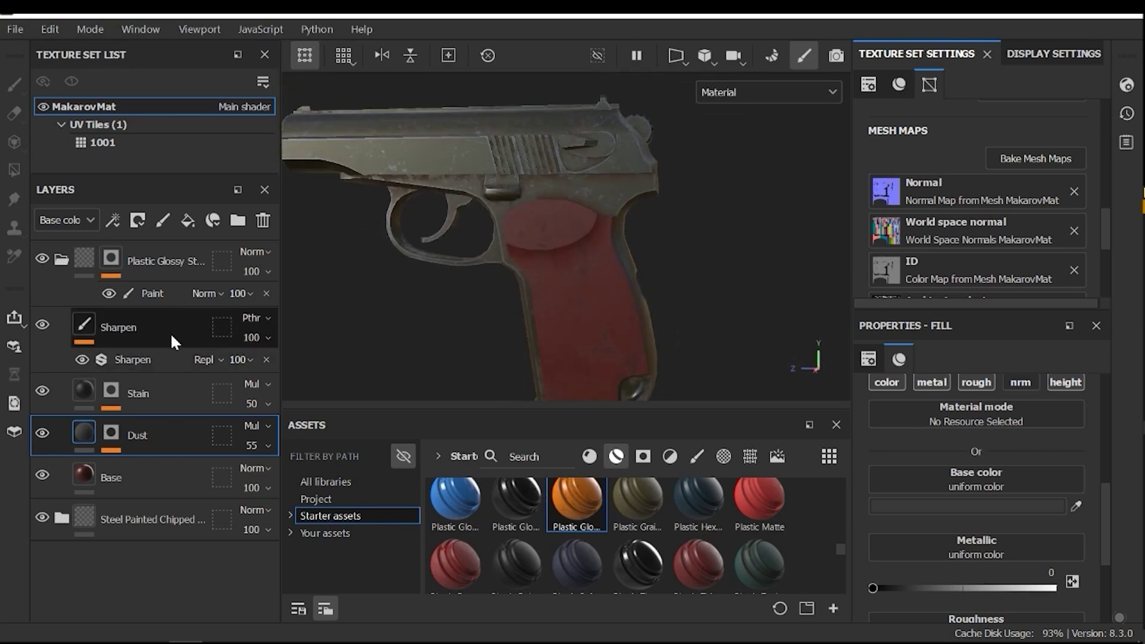
# Step: Add a fill layer above Sharpen in the plastic folder with only the height channel enabled and a height of -0.0909
pyautogui.click(187, 220)
pyautogui.scroll(1, 1070, 429)
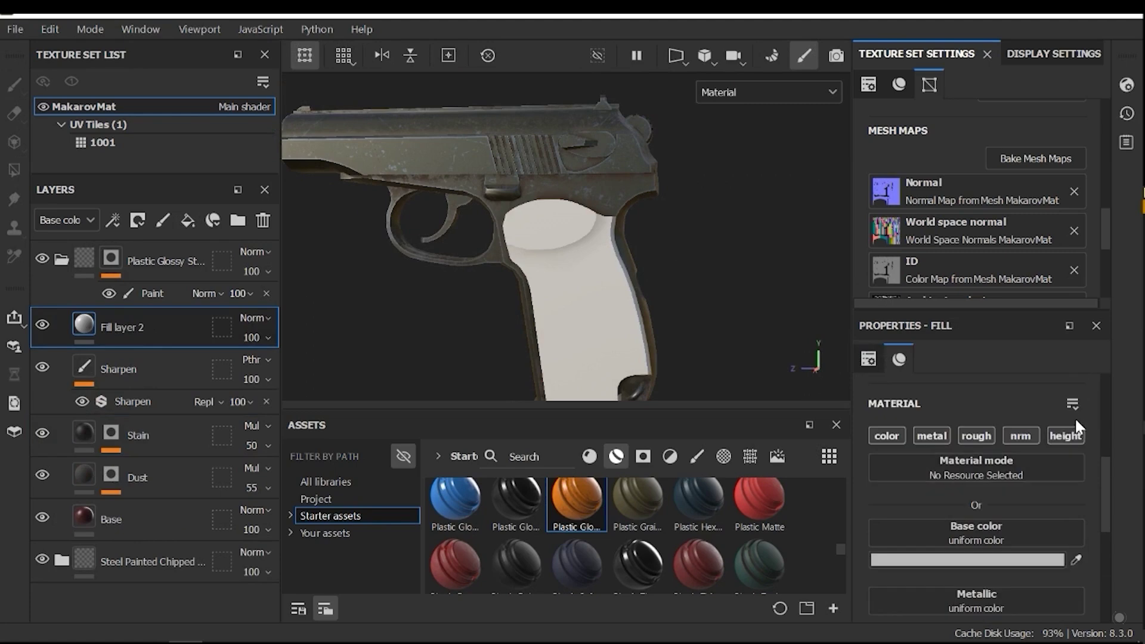
pyautogui.click(1066, 438)
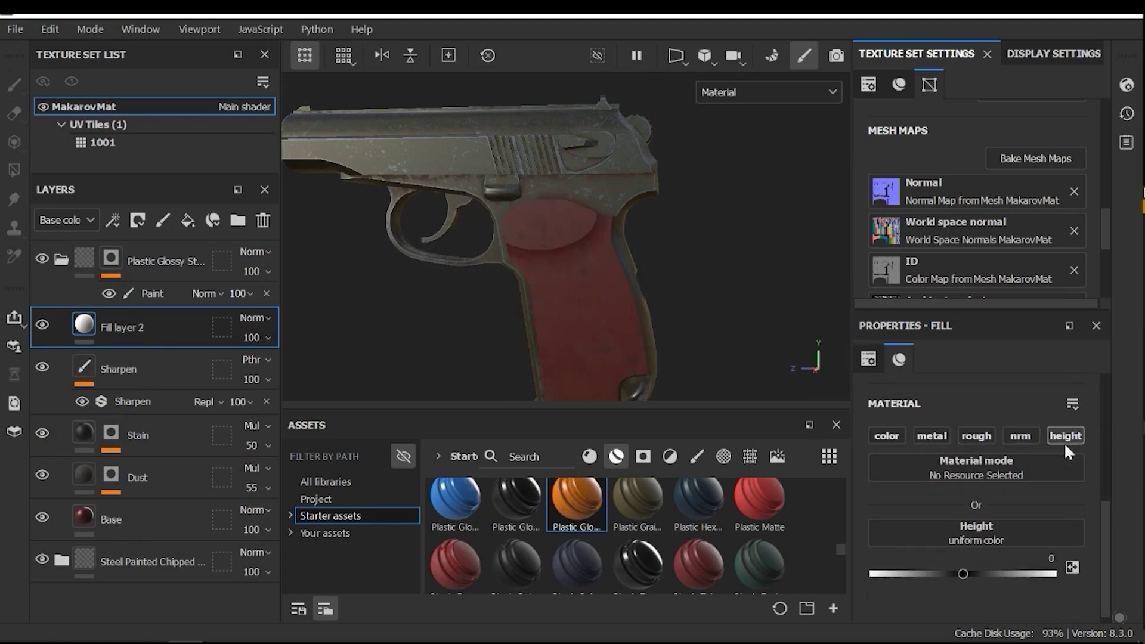
pyautogui.scroll(-1, 1064, 442)
pyautogui.moveTo(961, 563); pyautogui.dragTo(954, 564)
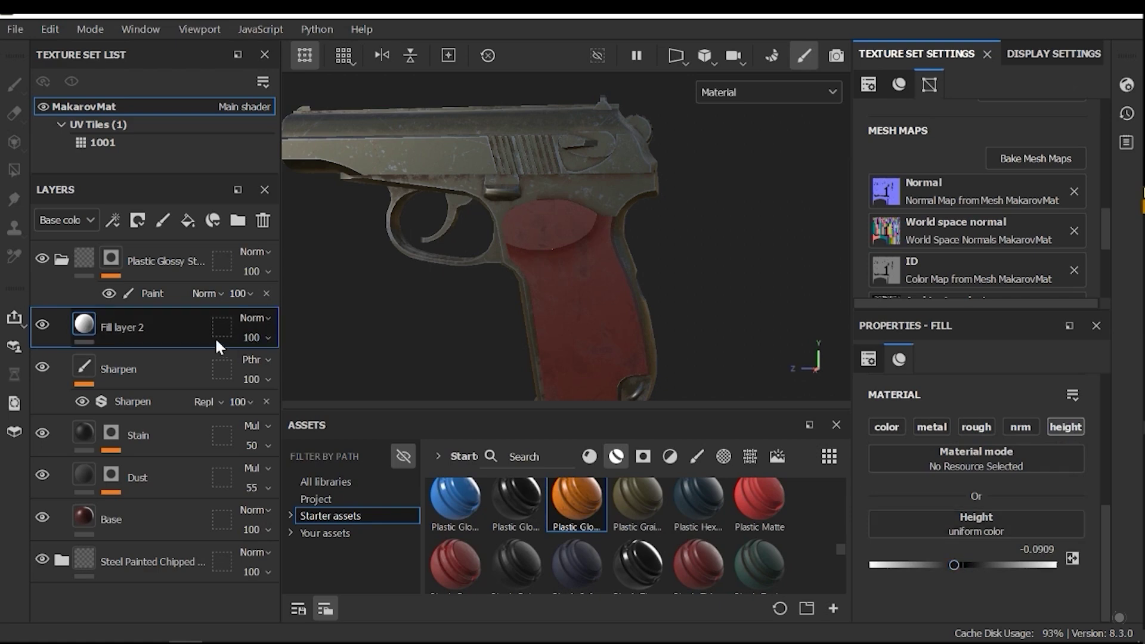
# Step: Give Fill layer 2 a black mask and add a fill effect to that mask
pyautogui.rightClick(126, 328)
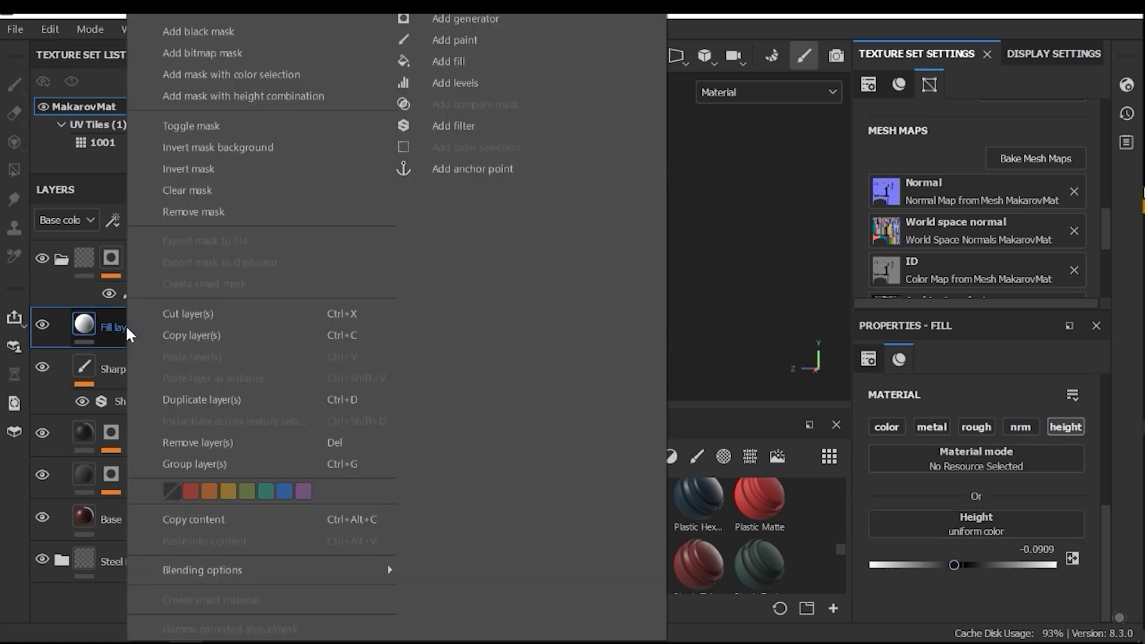
pyautogui.click(189, 31)
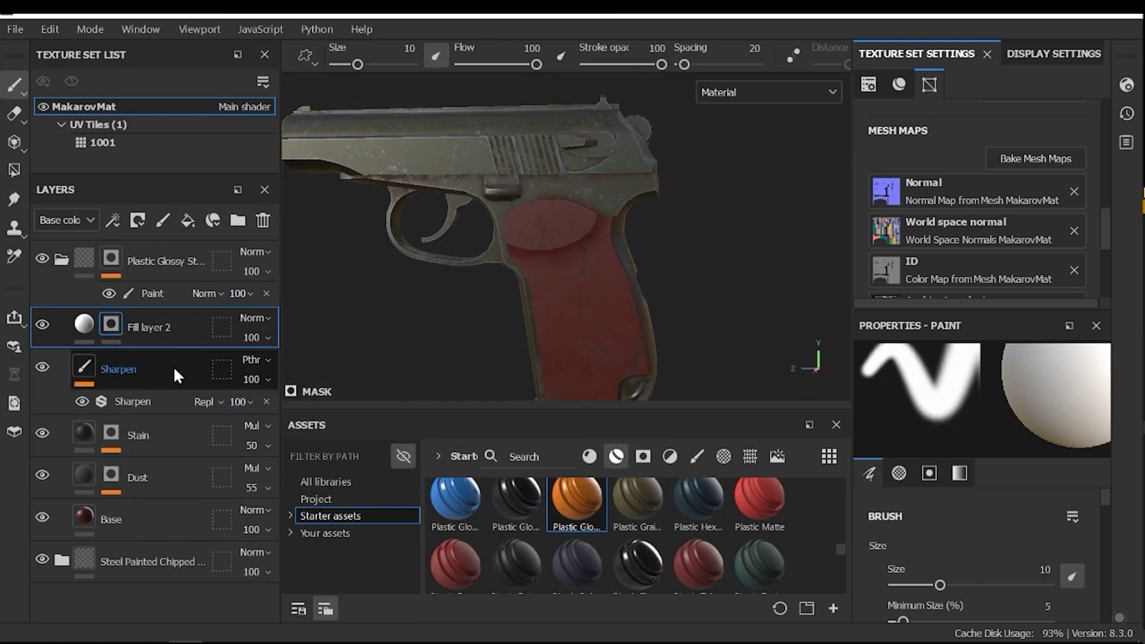
pyautogui.rightClick(113, 325)
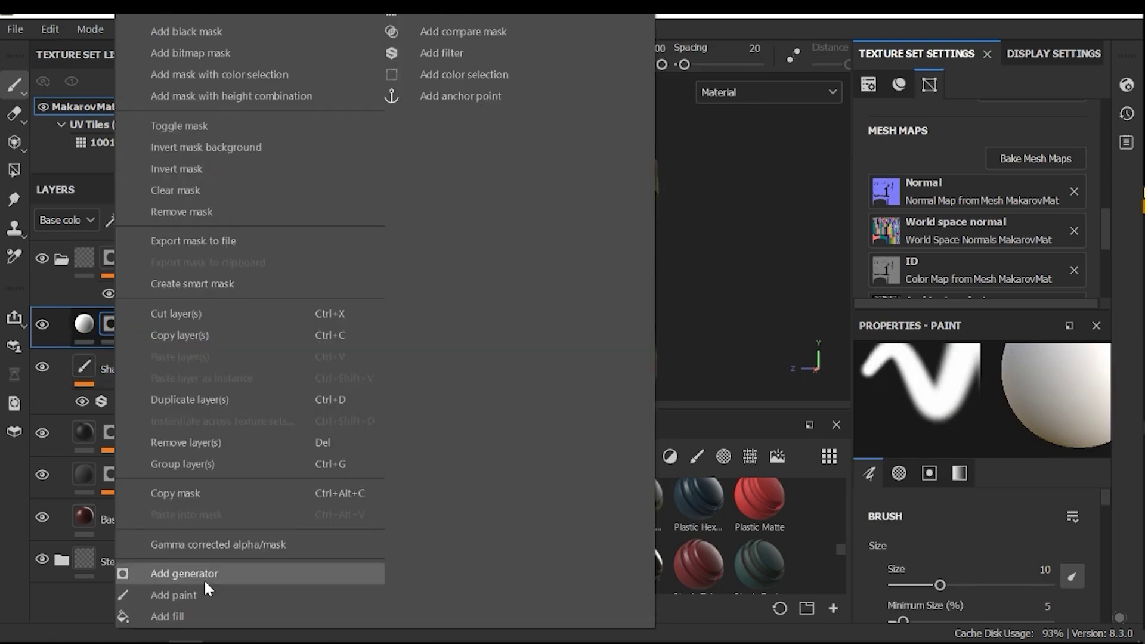
pyautogui.click(178, 616)
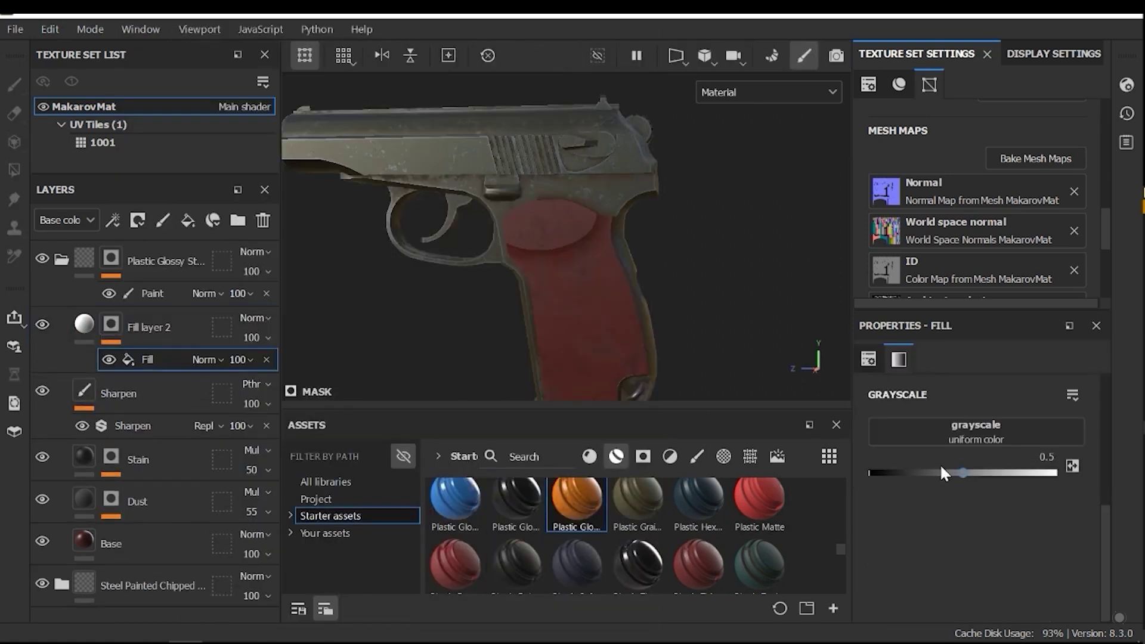
# Step: Set the projection of the mask's fill effect to Tri-planar projection
pyautogui.scroll(5, 939, 463)
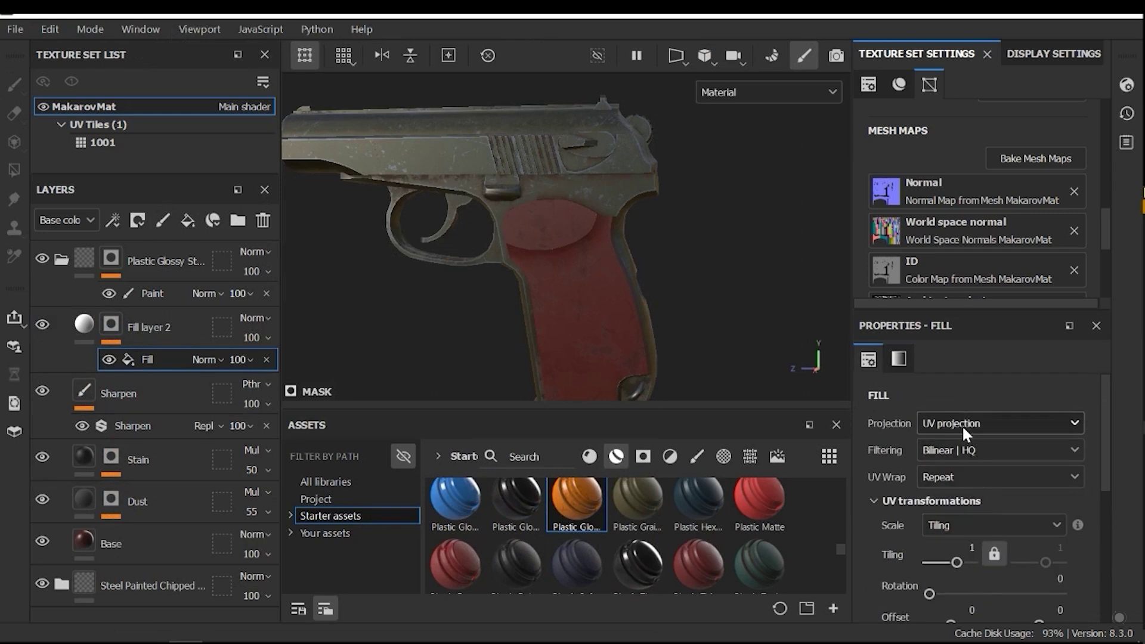
pyautogui.click(961, 424)
pyautogui.click(976, 467)
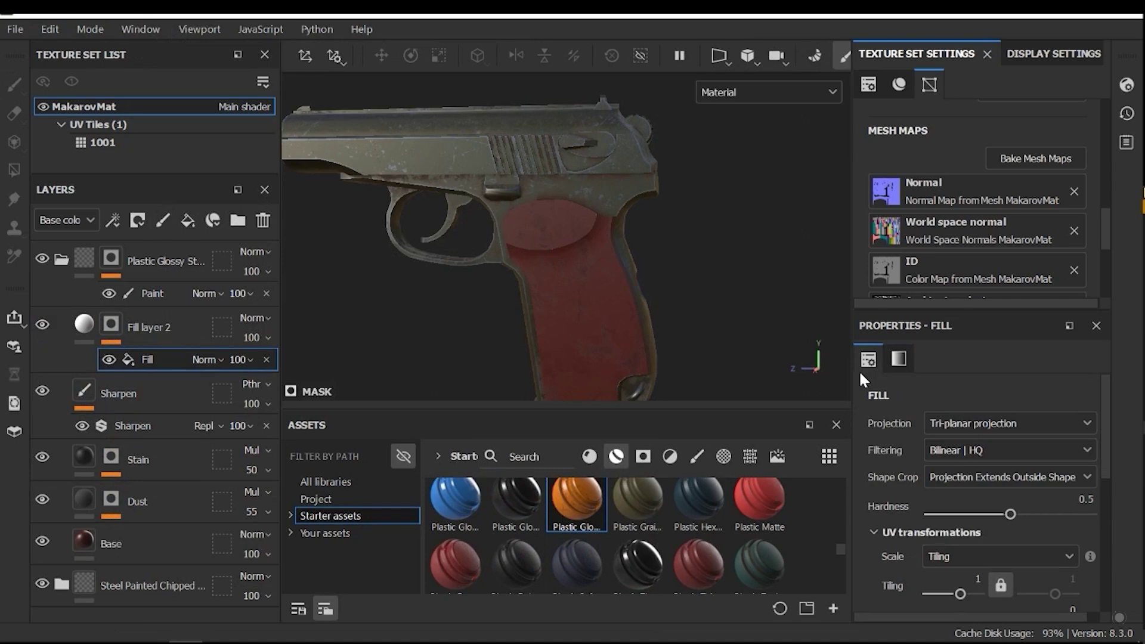
pyautogui.click(948, 423)
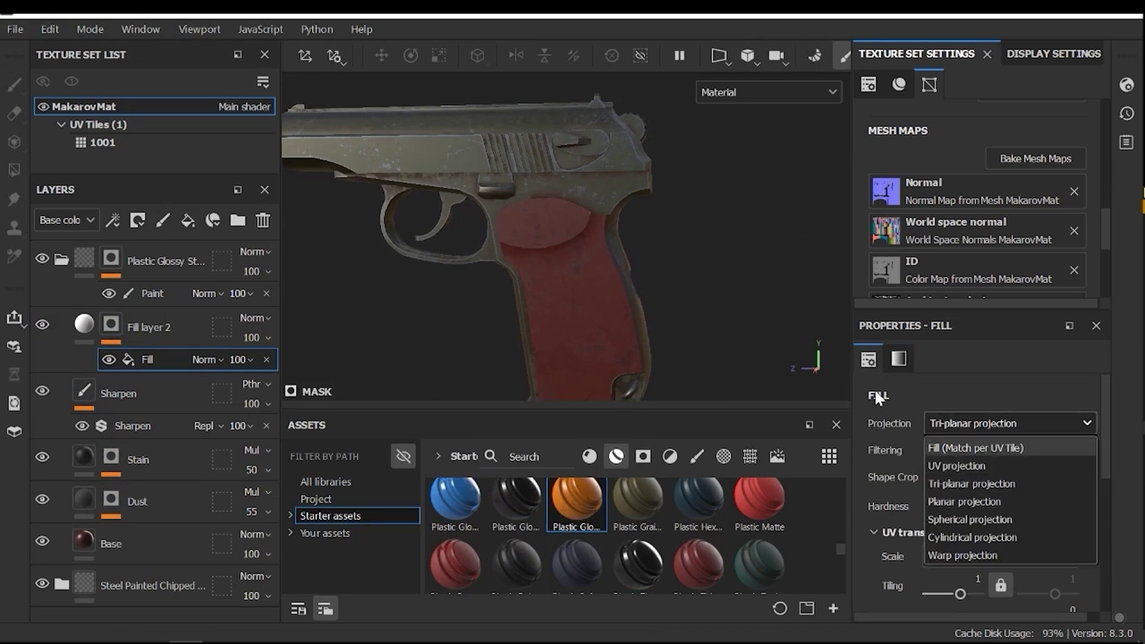
pyautogui.click(900, 417)
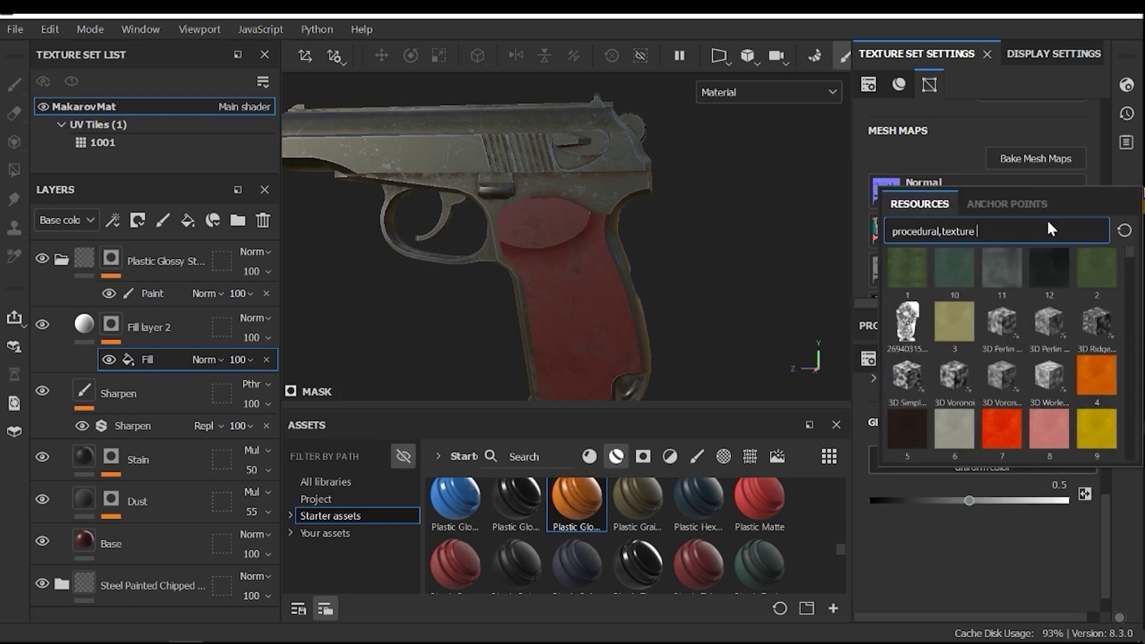
# Step: Assign the Tile Generator procedural texture to the grayscale of the mask fill and view the pattern on the grip
pyautogui.scroll(-5, 1059, 312)
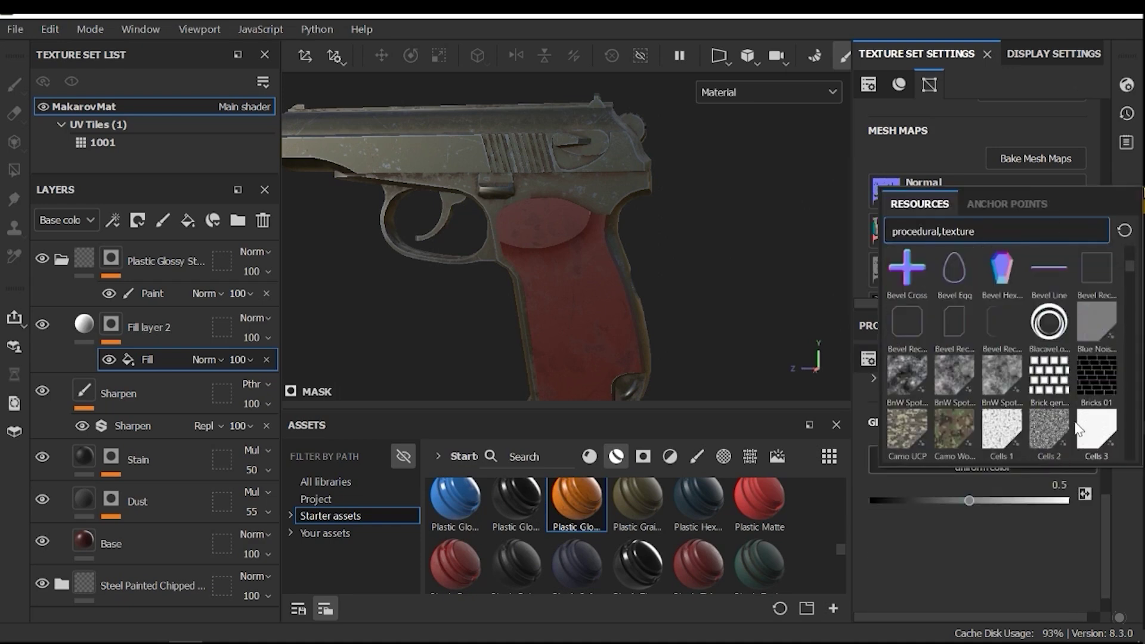
pyautogui.scroll(-15, 1078, 428)
pyautogui.moveTo(959, 331)
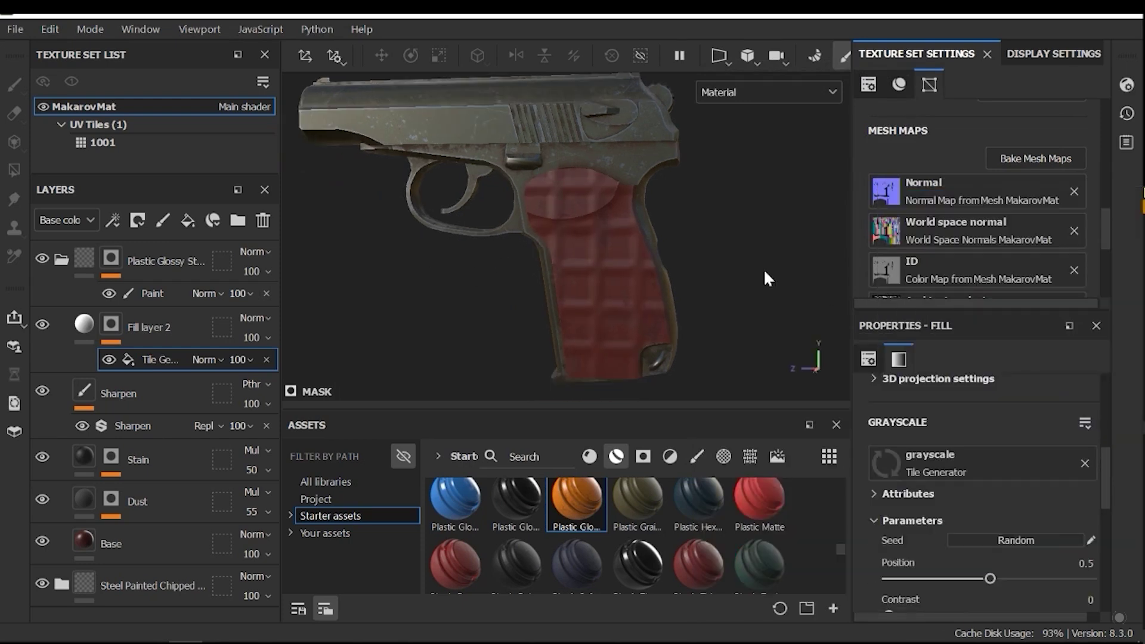
pyautogui.scroll(5, 614, 288)
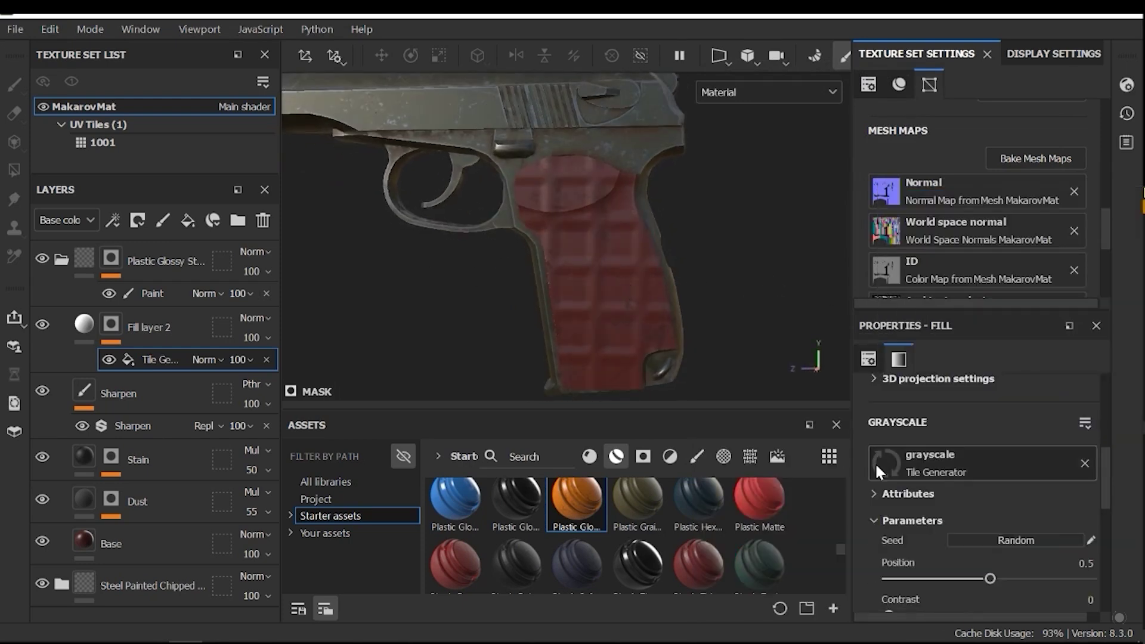
# Step: Set the tiling of the Tile Generator mask fill to 9.48 for a fine grid on the grip
pyautogui.scroll(5, 982, 528)
pyautogui.scroll(-2, 981, 543)
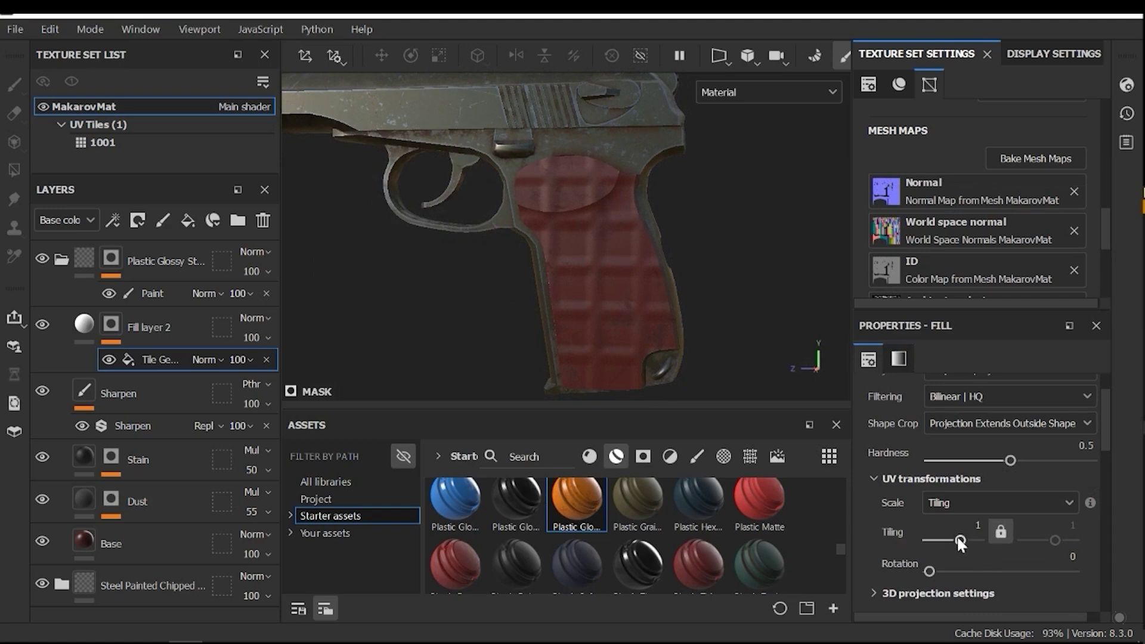
pyautogui.moveTo(960, 540); pyautogui.dragTo(967, 540)
pyautogui.scroll(5, 592, 216)
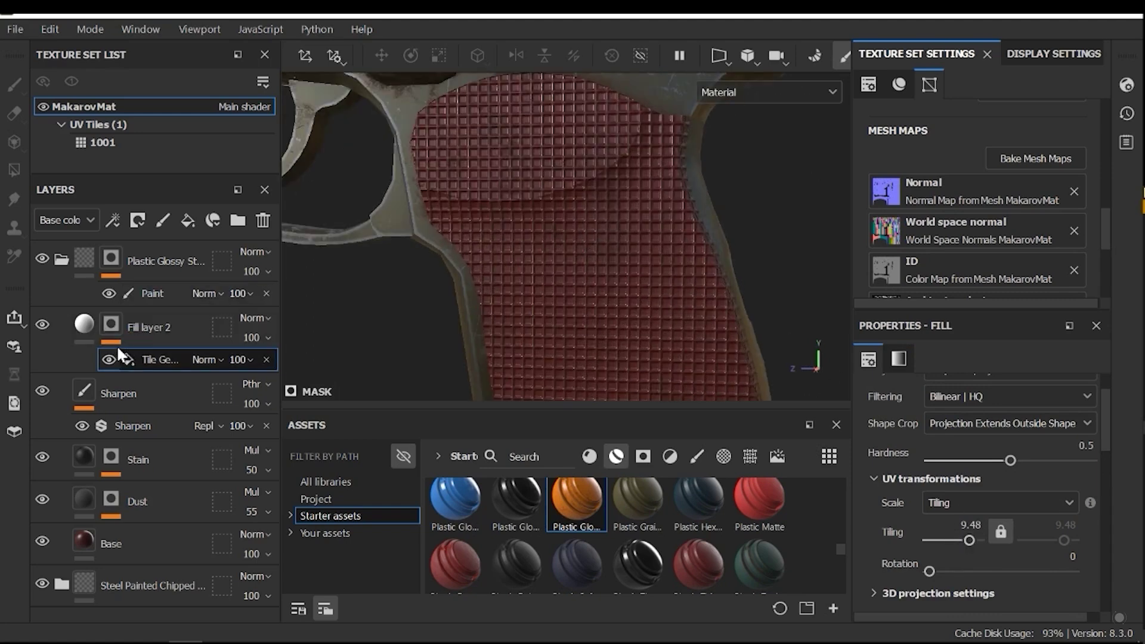
# Step: Set the height of Fill layer 2 to 0.0239 so the grip tiles are raised, and inspect the relief
pyautogui.click(84, 324)
pyautogui.scroll(-5, 983, 541)
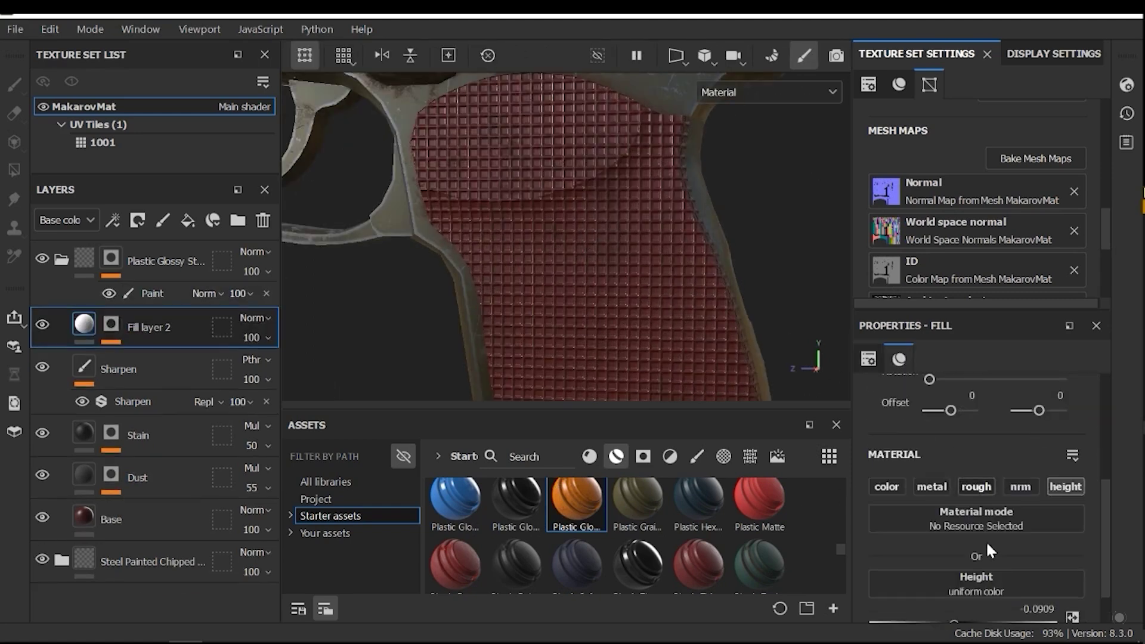
pyautogui.click(964, 575)
pyautogui.moveTo(963, 575); pyautogui.dragTo(964, 576)
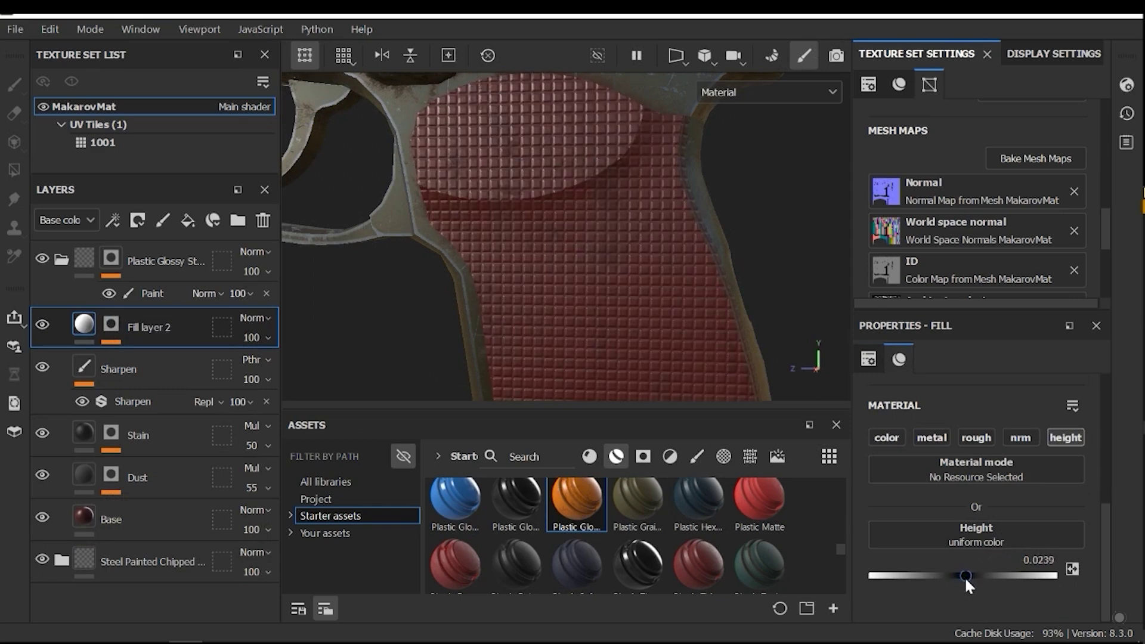
pyautogui.scroll(-5, 680, 304)
pyautogui.keyDown('alt'); pyautogui.moveTo(636, 300); pyautogui.dragTo(554, 273); pyautogui.keyUp('alt')
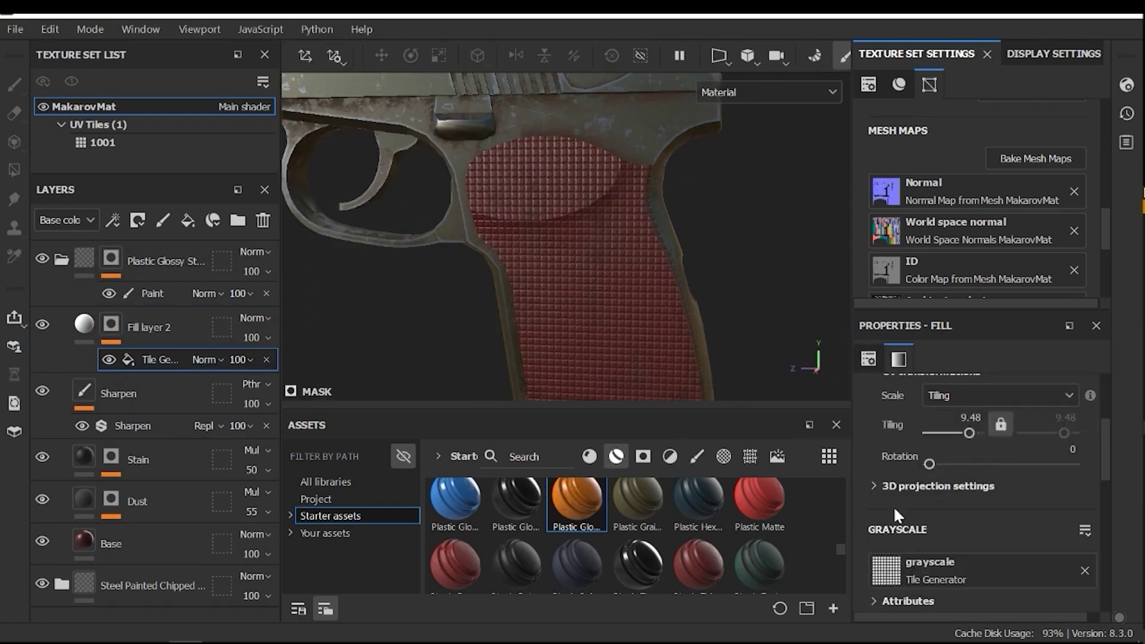
# Step: Rotate the Tile Generator pattern in the mask of Fill layer 2 to a diagonal and check it around the grip
pyautogui.scroll(1, 924, 508)
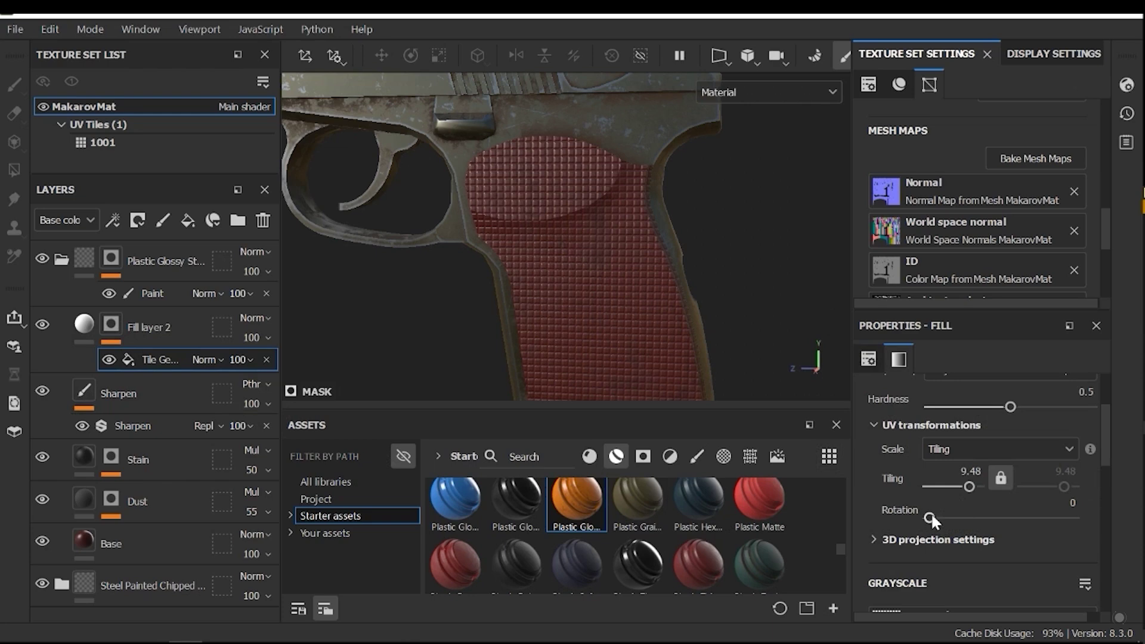
pyautogui.moveTo(932, 518); pyautogui.dragTo(959, 526)
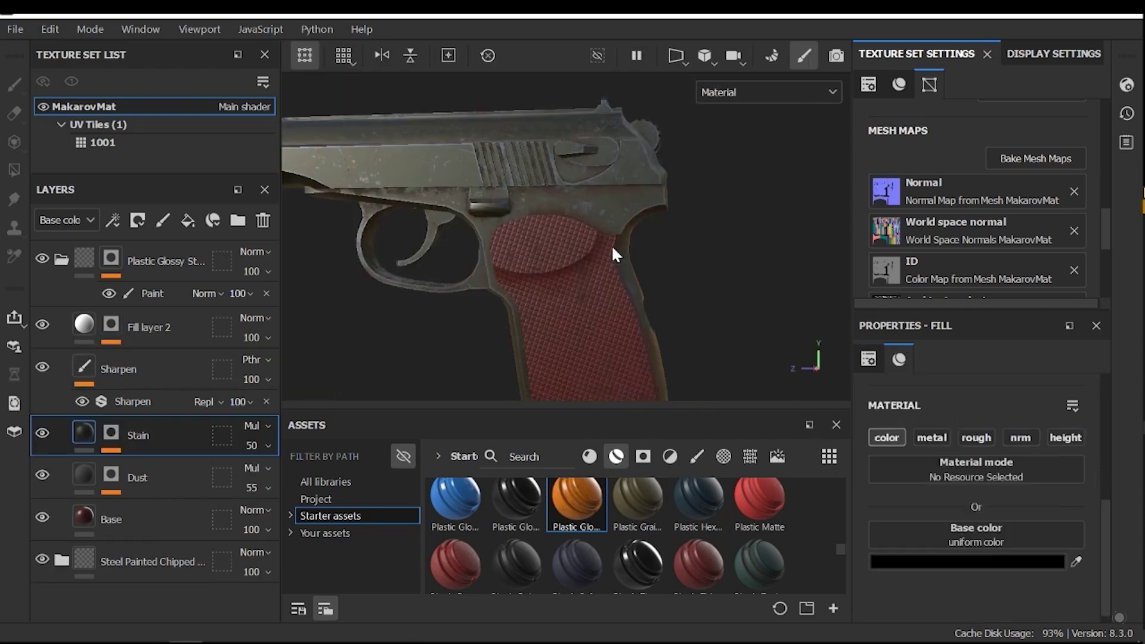
pyautogui.keyDown('alt'); pyautogui.moveTo(613, 248); pyautogui.dragTo(622, 281); pyautogui.keyUp('alt')
pyautogui.scroll(-5, 542, 260)
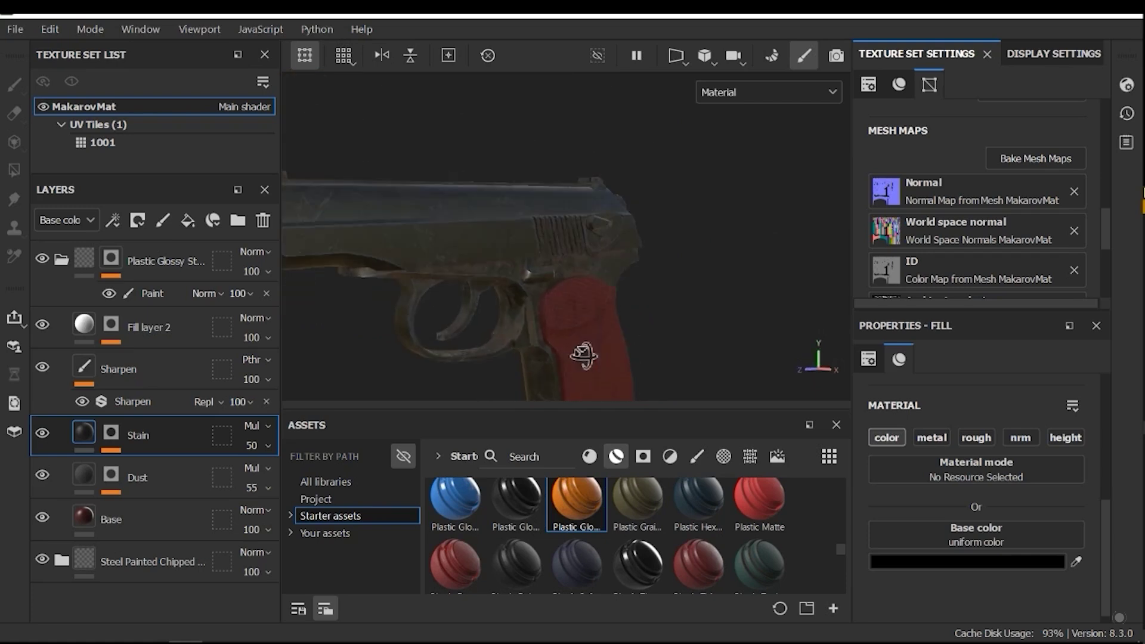
# Step: Add a color-only fill layer above Stain, give it a black mask and add a generator to the mask
pyautogui.click(189, 219)
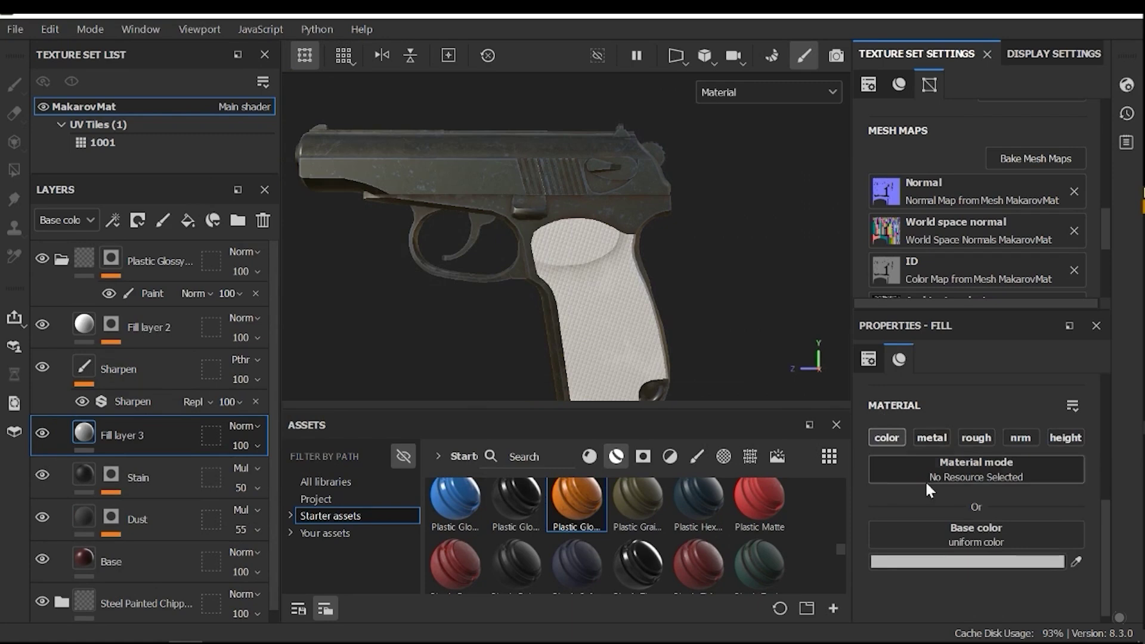
pyautogui.rightClick(135, 435)
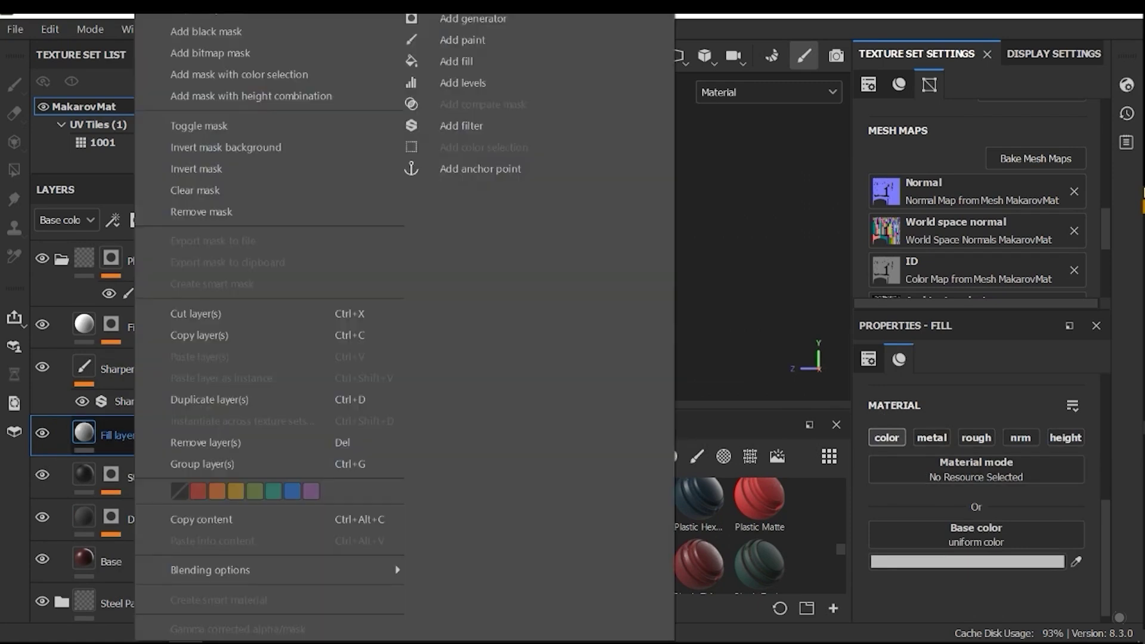
pyautogui.click(216, 31)
pyautogui.rightClick(111, 433)
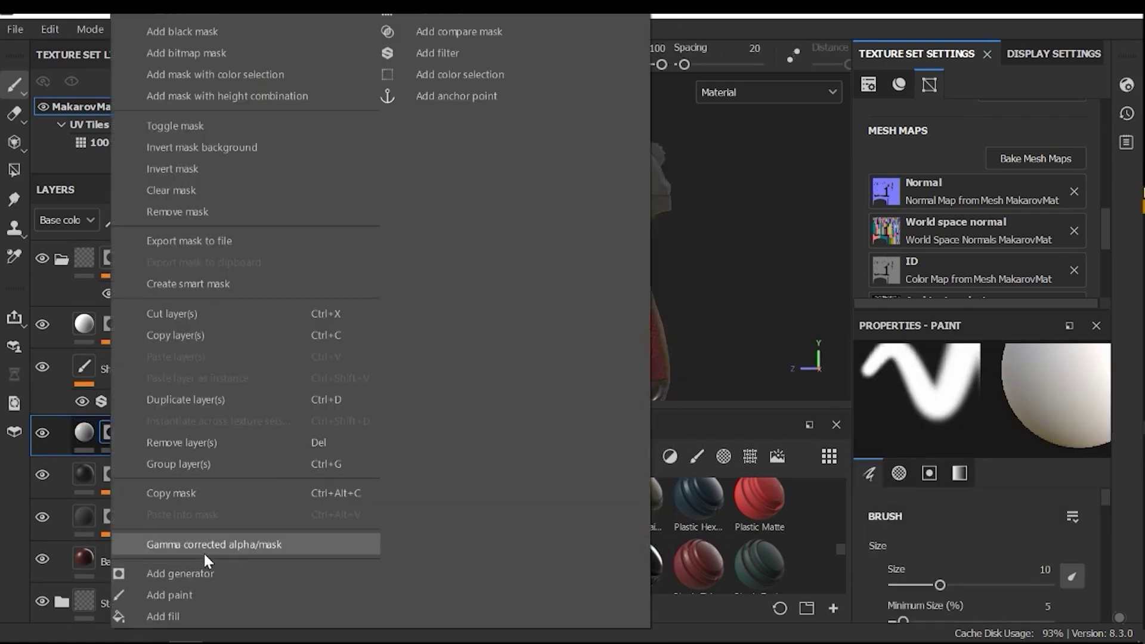
pyautogui.click(184, 573)
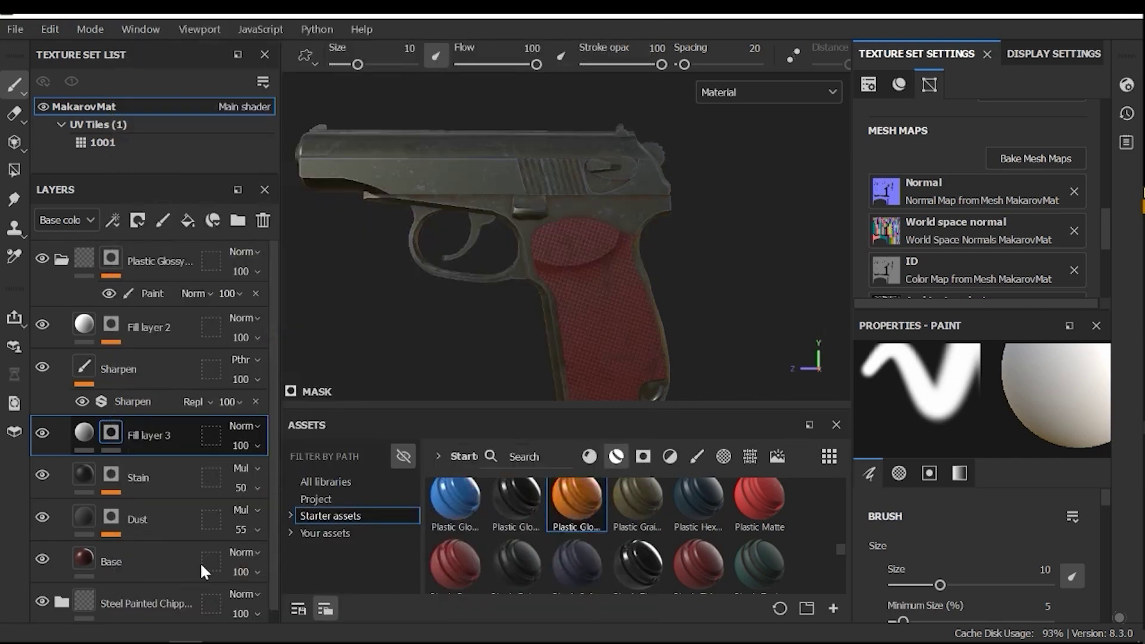
# Step: Assign the Metal Edge Wear generator to the mask of Fill layer 3 and check the wear on the grip
pyautogui.click(988, 410)
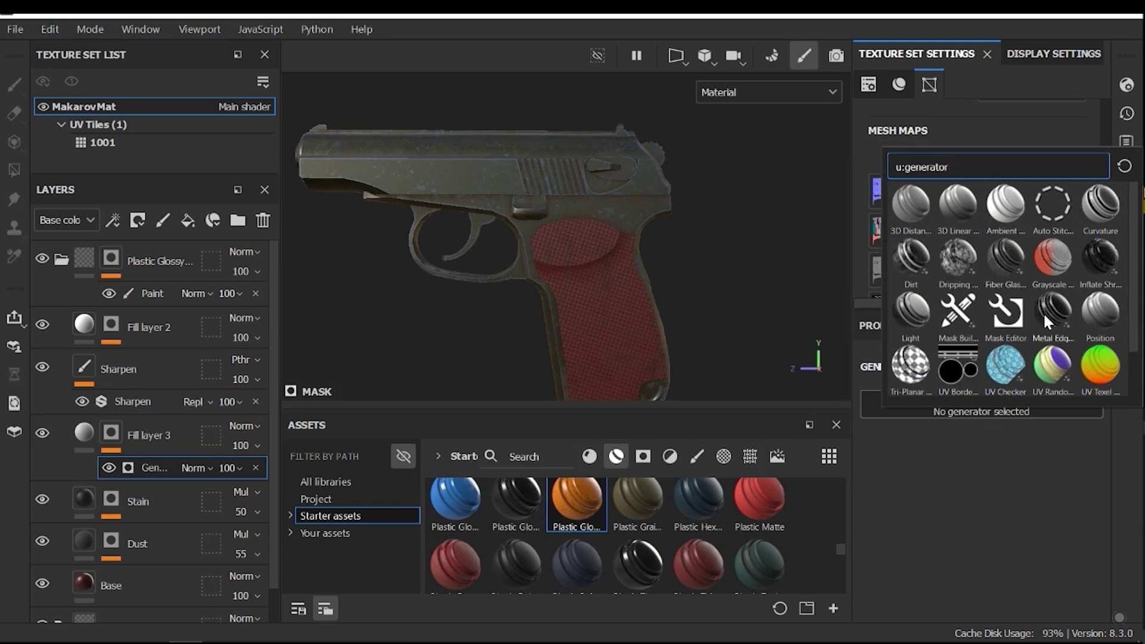
pyautogui.moveTo(1044, 307)
pyautogui.scroll(4, 595, 287)
pyautogui.moveTo(594, 287)
pyautogui.keyDown('alt'); pyautogui.mouseDown()
pyautogui.moveTo(620, 291)
pyautogui.moveTo(583, 287)
pyautogui.mouseUp(); pyautogui.keyUp('alt')
pyautogui.scroll(-4, 596, 285)
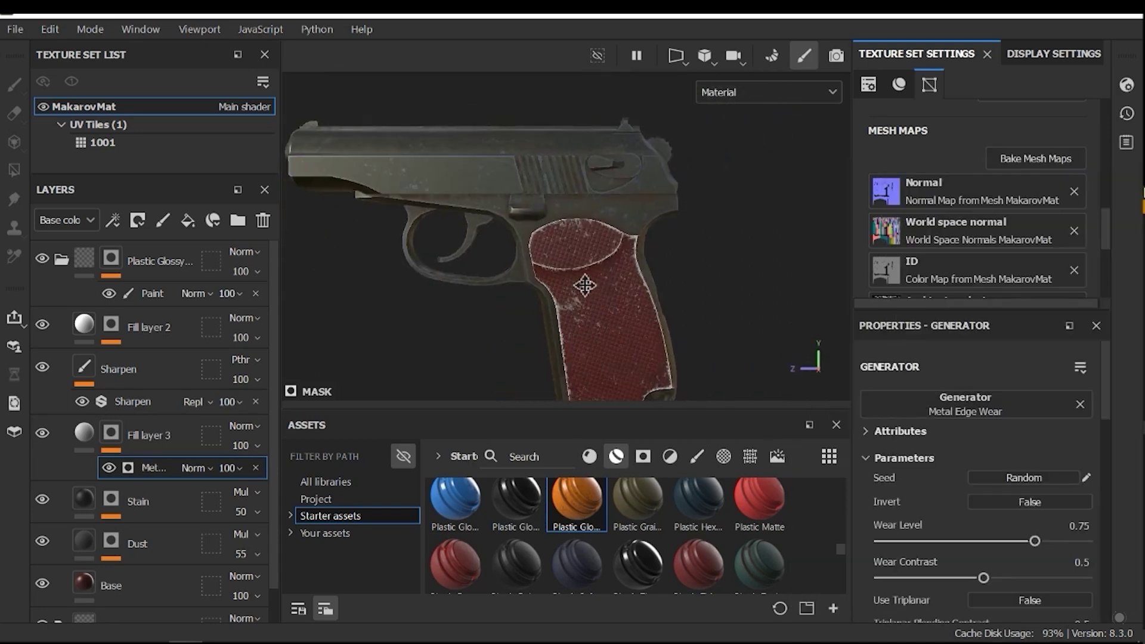
pyautogui.moveTo(575, 262)
pyautogui.keyDown('alt'); pyautogui.mouseDown()
pyautogui.moveTo(572, 289)
pyautogui.moveTo(586, 278)
pyautogui.mouseUp(); pyautogui.keyUp('alt')
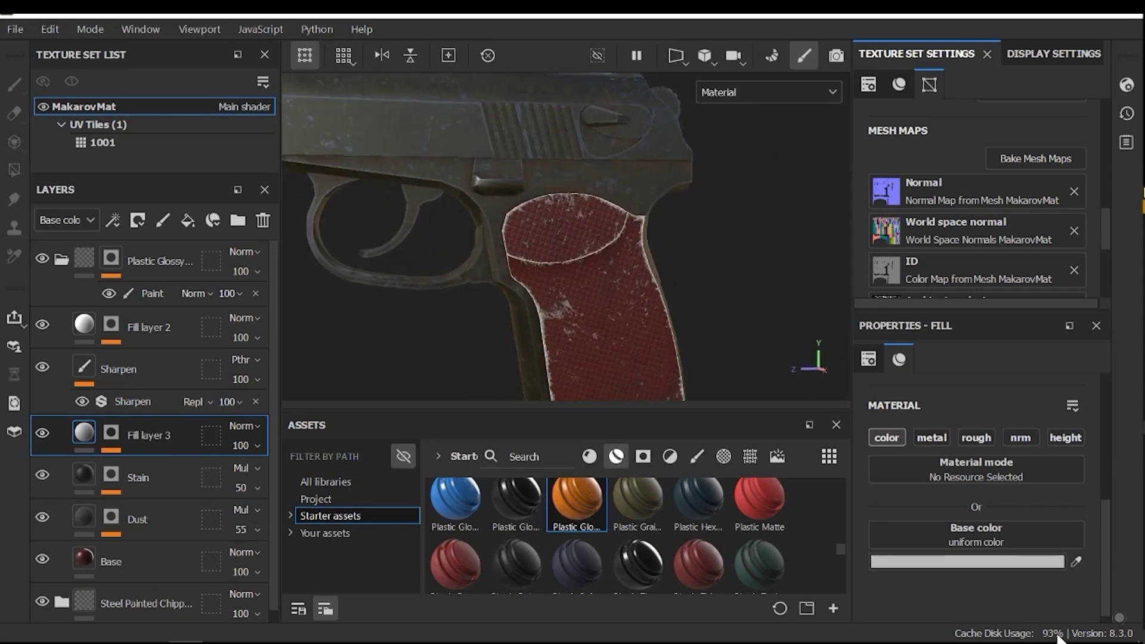
# Step: Set the base color of Fill layer 3 to a dark muted red and check the grip from several angles
pyautogui.click(976, 564)
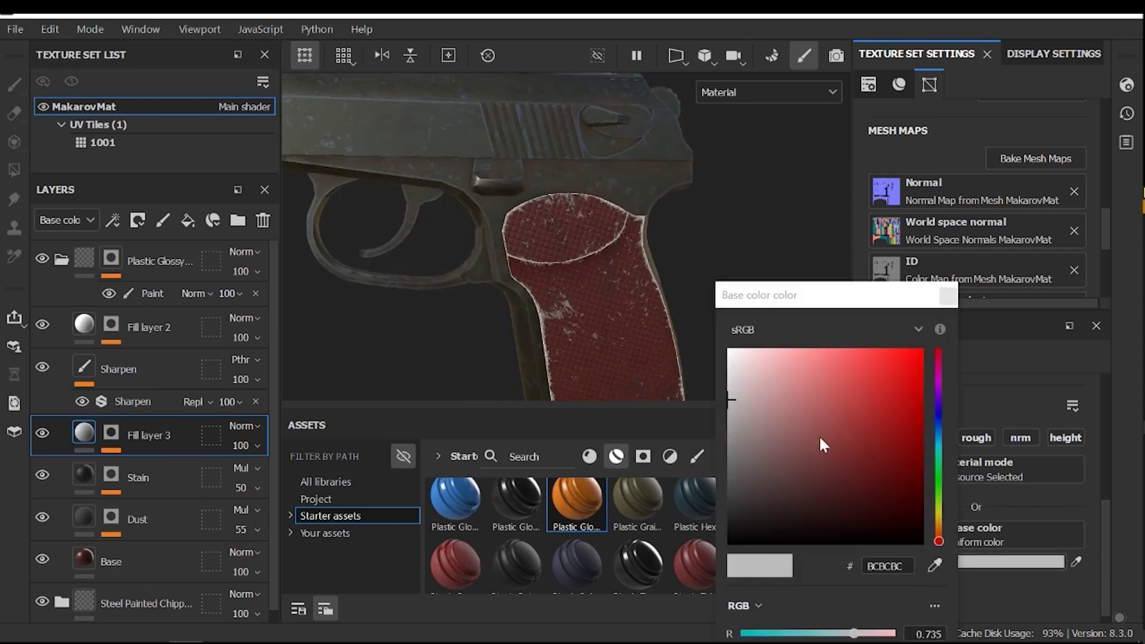
pyautogui.moveTo(793, 488); pyautogui.dragTo(787, 471)
pyautogui.keyDown('alt'); pyautogui.moveTo(555, 297); pyautogui.dragTo(492, 242); pyautogui.keyUp('alt')
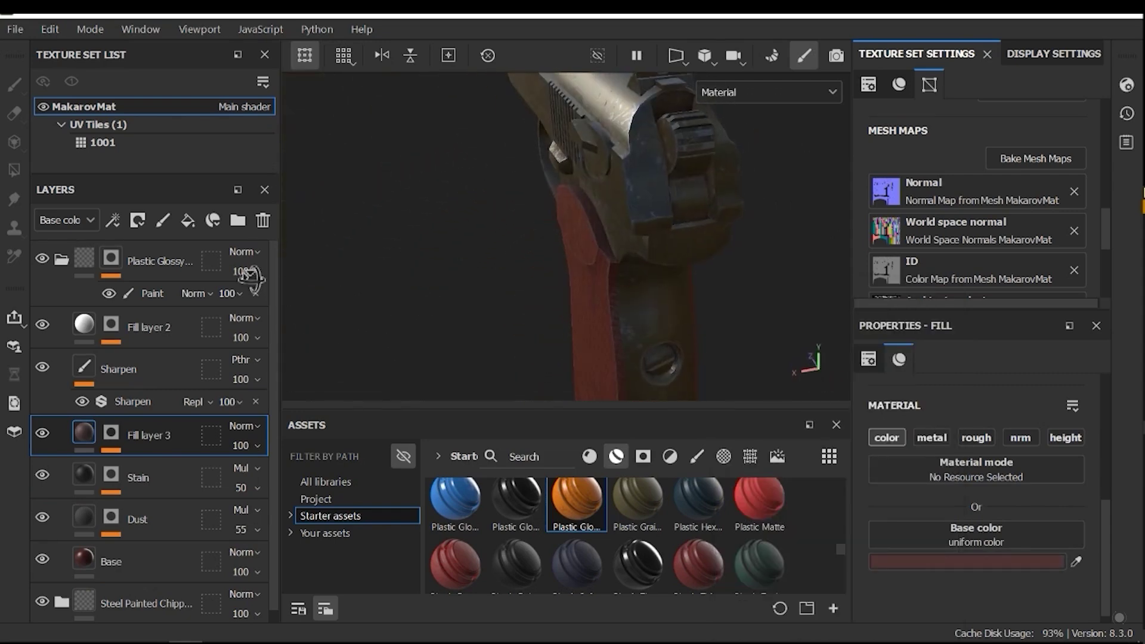
pyautogui.scroll(-4, 630, 288)
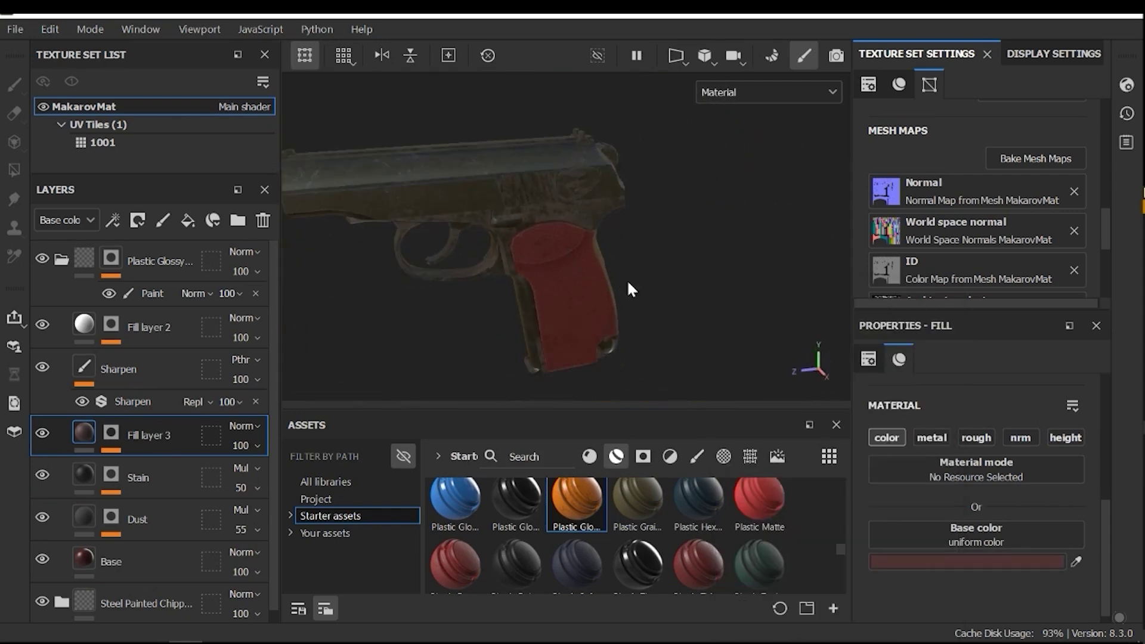
pyautogui.keyDown('alt'); pyautogui.moveTo(630, 289); pyautogui.dragTo(689, 338); pyautogui.keyUp('alt')
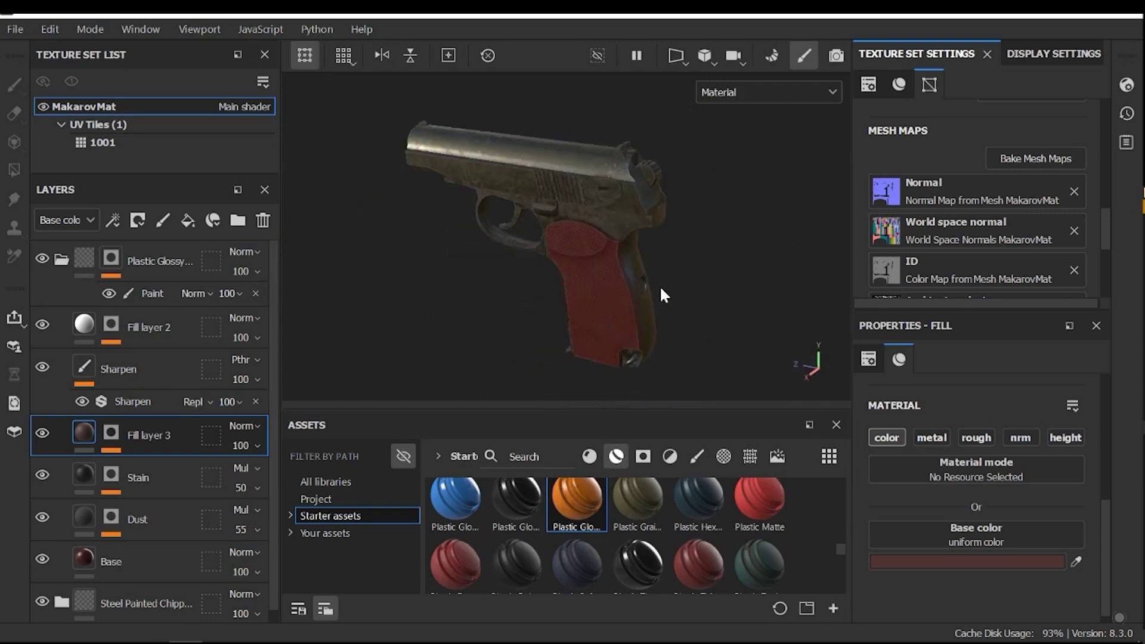
pyautogui.keyDown('alt'); pyautogui.moveTo(661, 291); pyautogui.dragTo(574, 290); pyautogui.keyUp('alt')
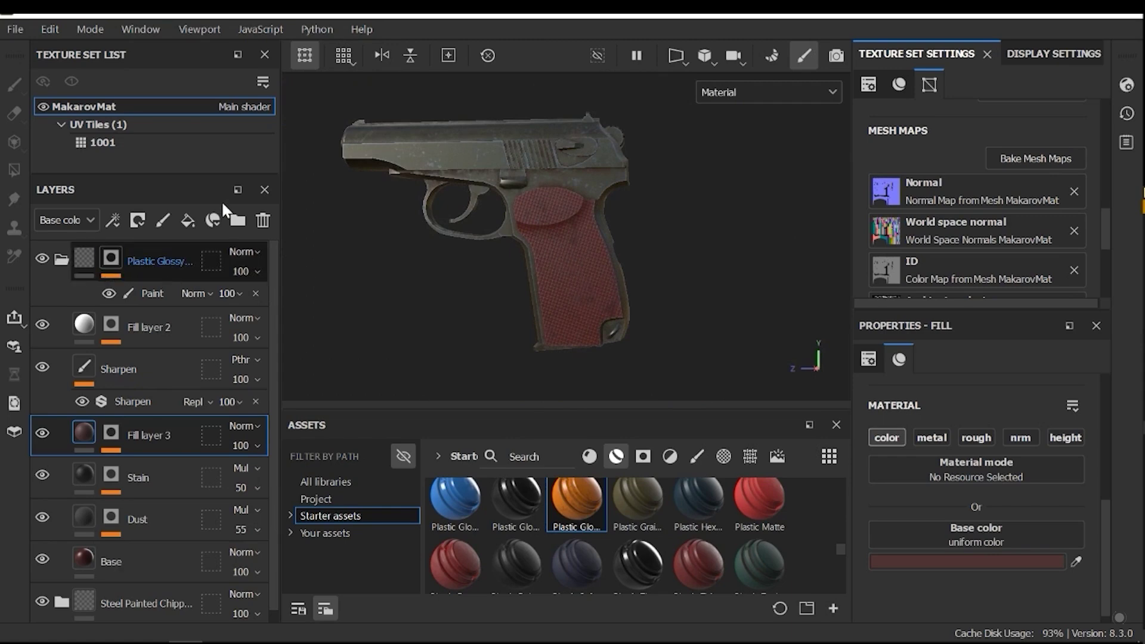
# Step: Add a fill layer above the Plastic Glossy folder with only the color, metal, rough and height channels enabled
pyautogui.click(188, 220)
pyautogui.scroll(3, 733, 260)
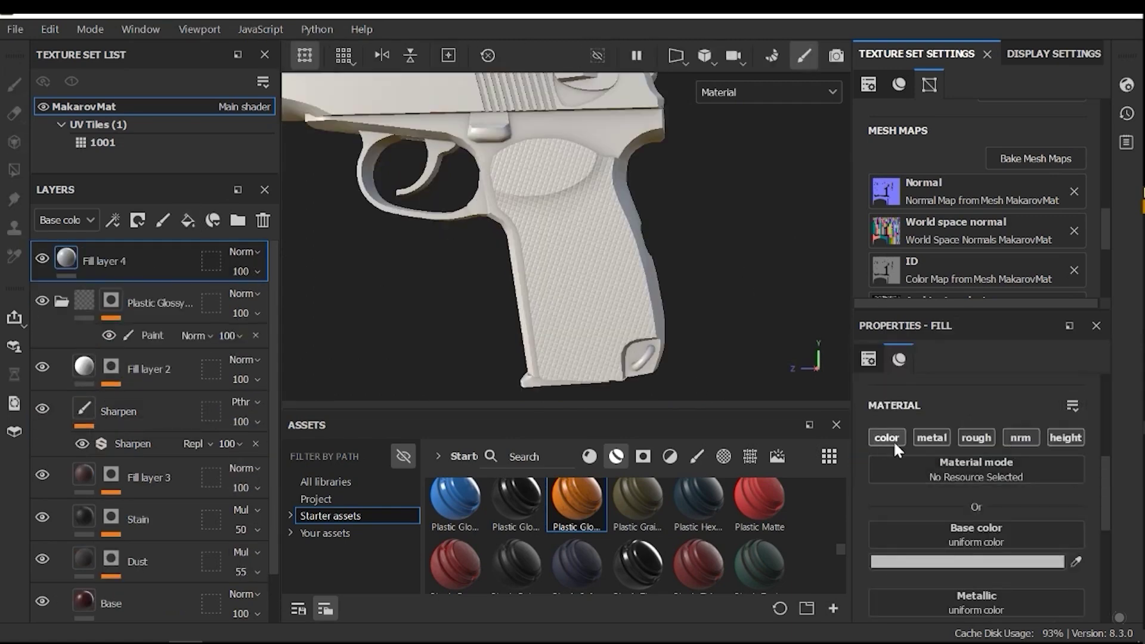
pyautogui.click(890, 439)
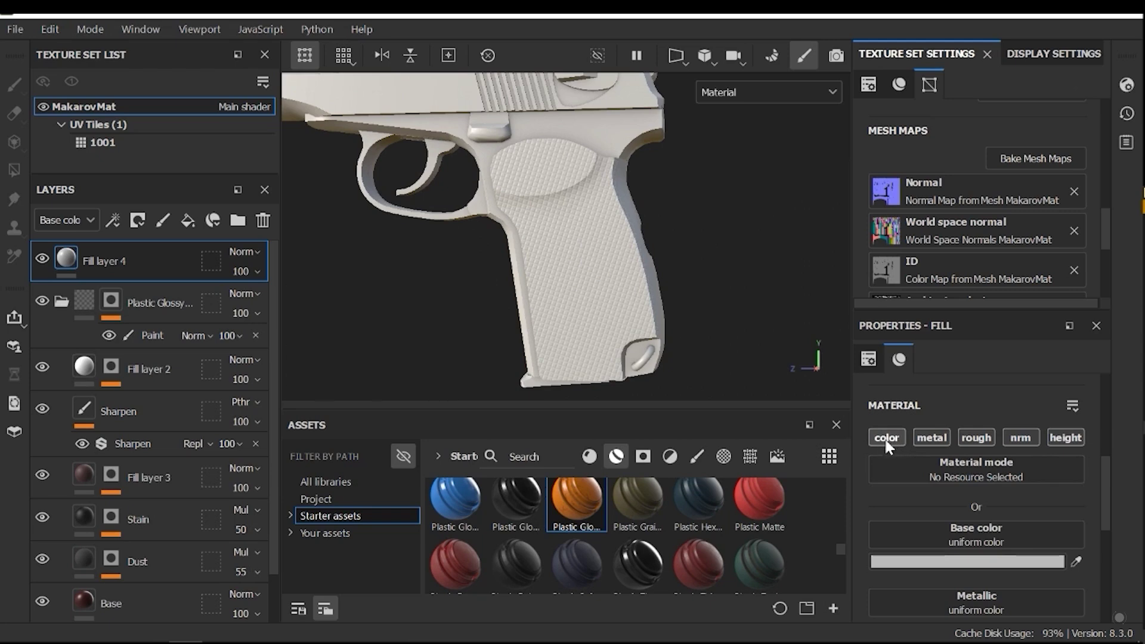
pyautogui.click(940, 439)
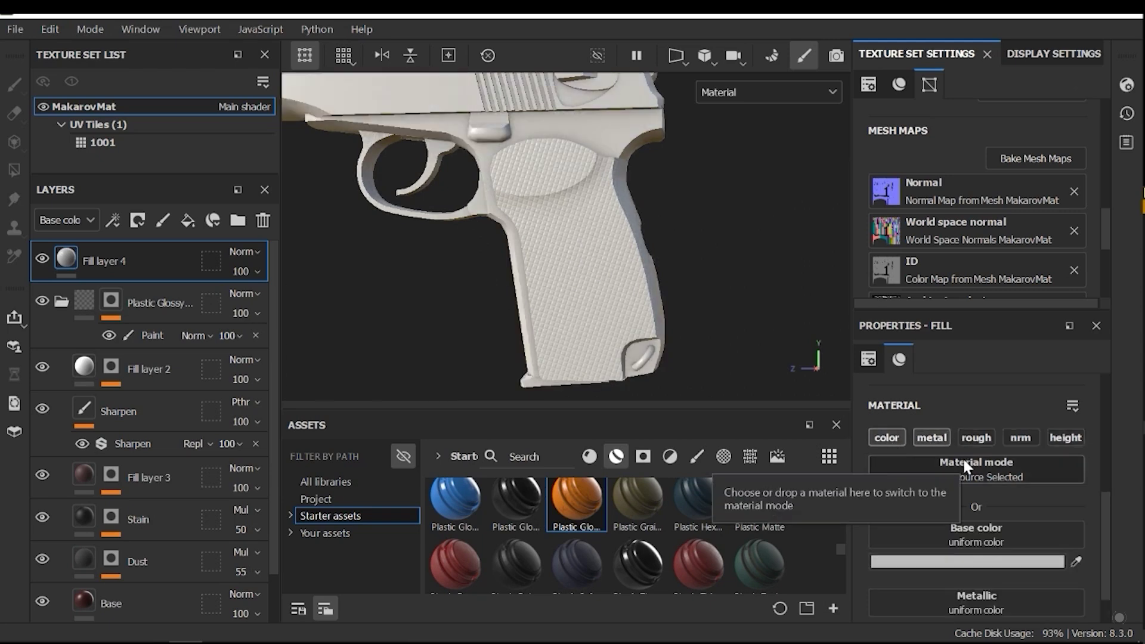
pyautogui.click(976, 438)
pyautogui.click(1065, 437)
# Step: Set Fill layer 4 to metallic 1, roughness 0.2775 and height 0.1675
pyautogui.scroll(-3, 1053, 512)
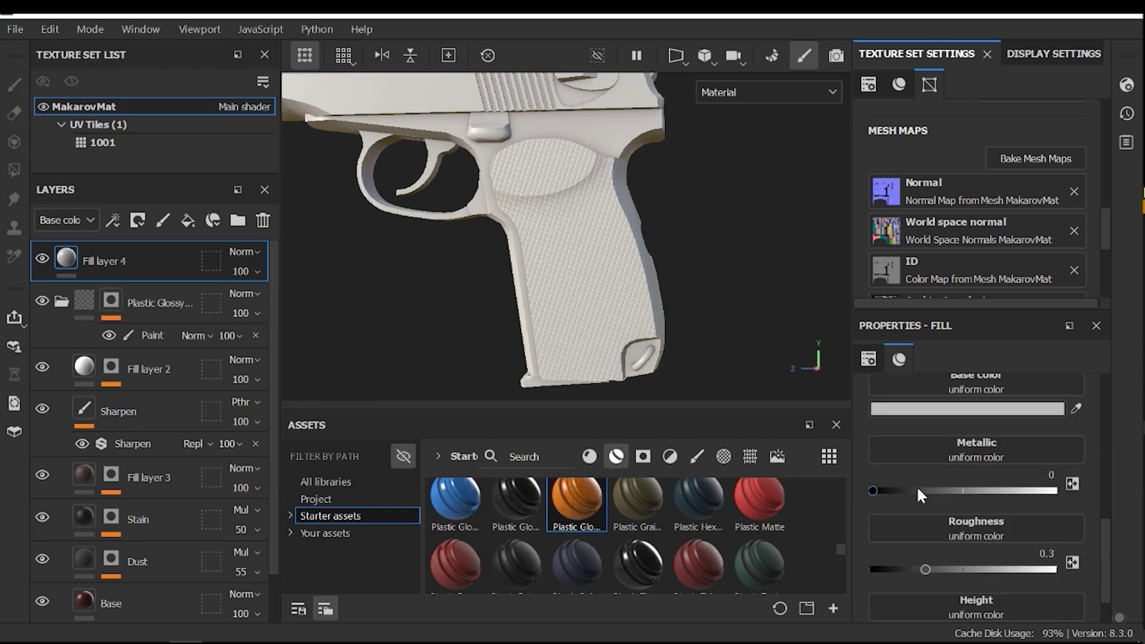
pyautogui.moveTo(918, 489); pyautogui.dragTo(1061, 492)
pyautogui.scroll(-1, 984, 520)
pyautogui.moveTo(927, 514); pyautogui.dragTo(921, 518)
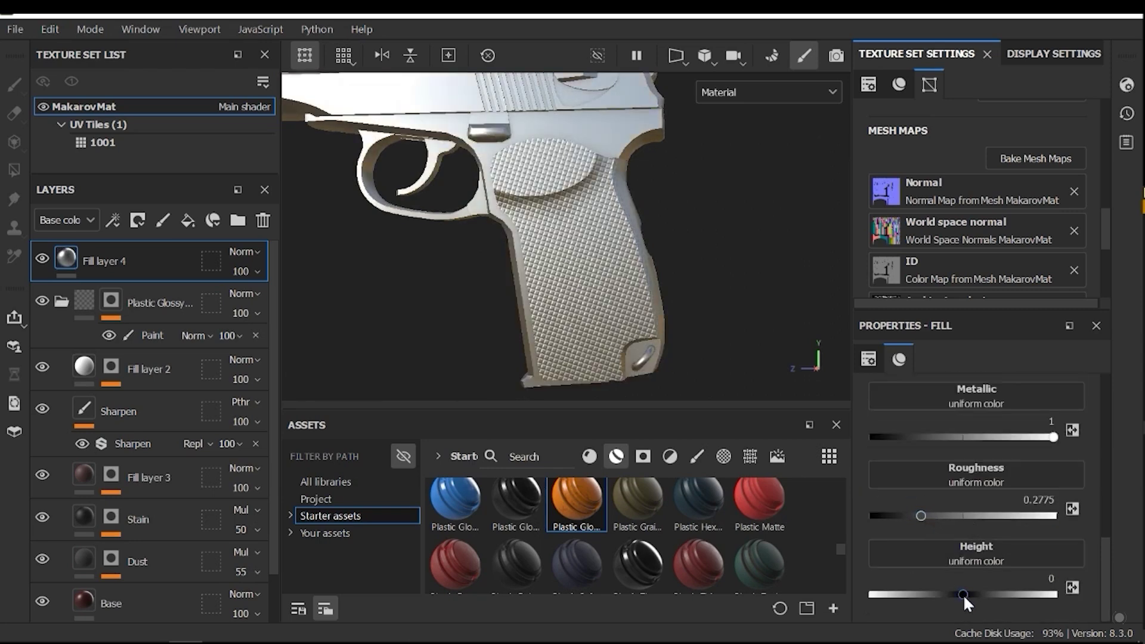
pyautogui.moveTo(963, 593); pyautogui.dragTo(978, 594)
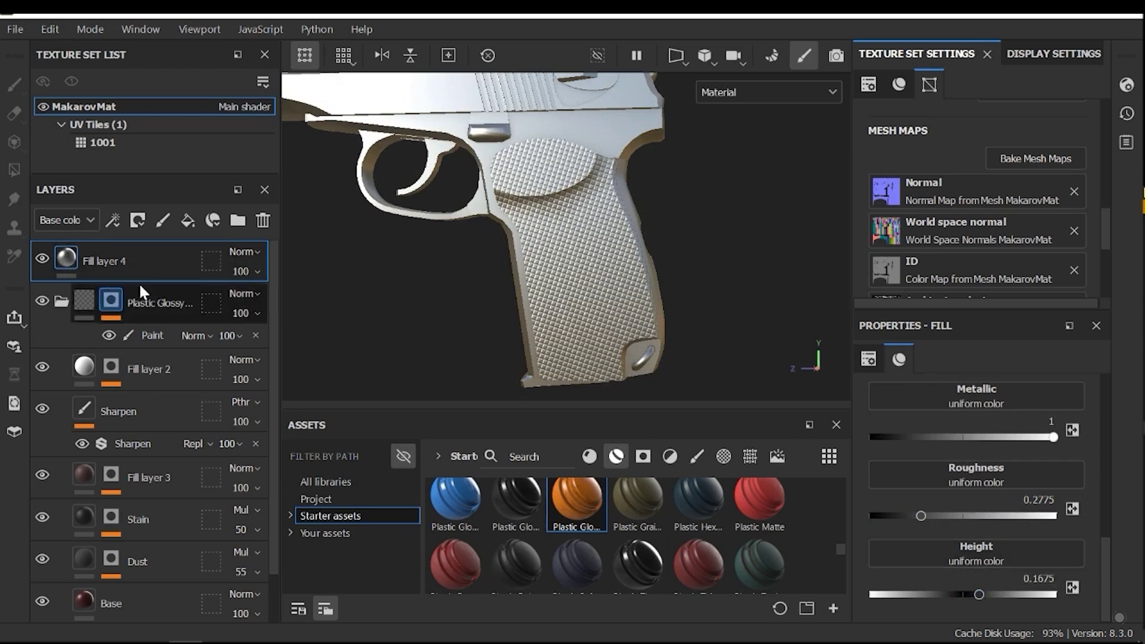
# Step: Give Fill layer 4 a black mask and add a paint effect to that mask
pyautogui.rightClick(115, 262)
pyautogui.click(202, 37)
pyautogui.click(93, 257)
pyautogui.rightClick(96, 256)
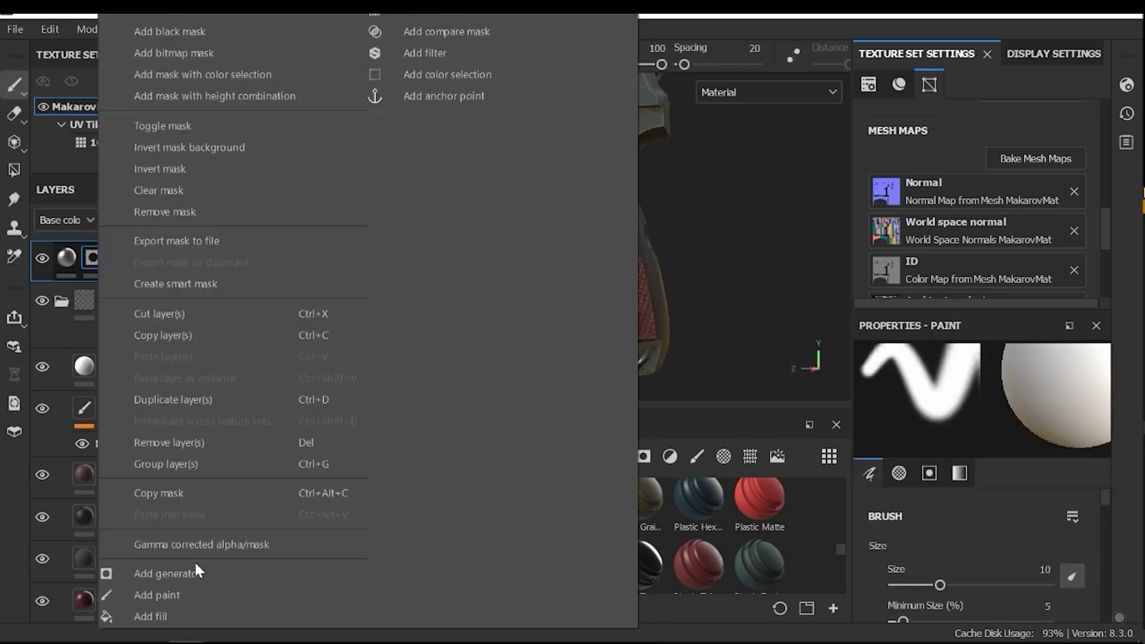
pyautogui.click(177, 596)
# Step: Paint a single round metal dab in the middle of the grip with brush size 10
pyautogui.scroll(5, 573, 269)
pyautogui.moveTo(573, 270)
pyautogui.keyDown('alt'); pyautogui.mouseDown()
pyautogui.moveTo(585, 267)
pyautogui.moveTo(575, 272)
pyautogui.mouseUp(); pyautogui.keyUp('alt')
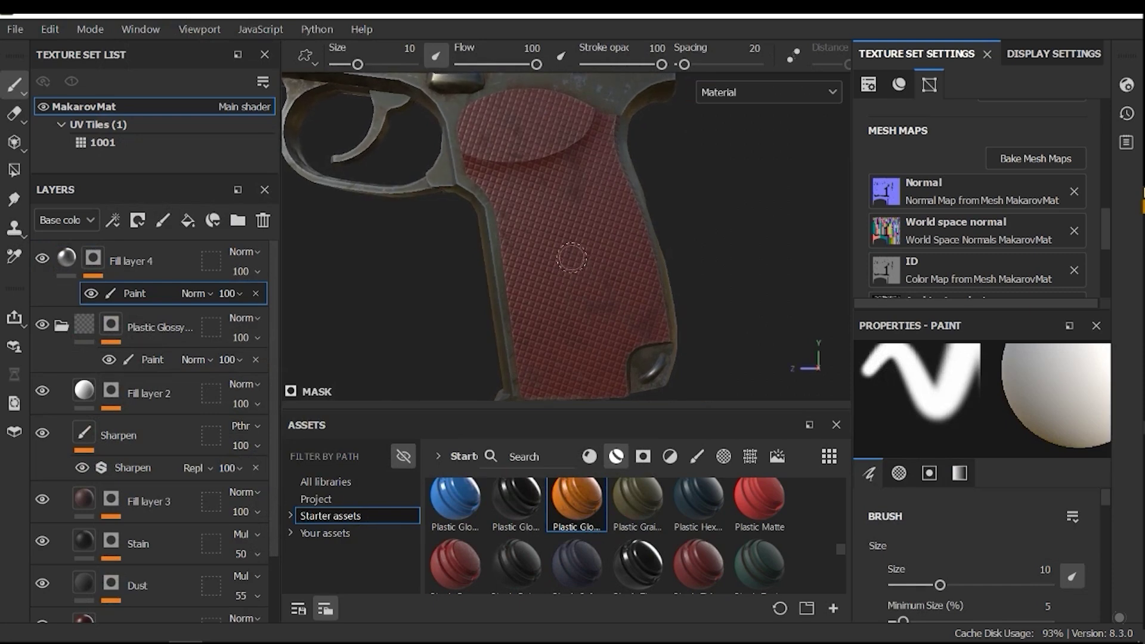
pyautogui.click(575, 266)
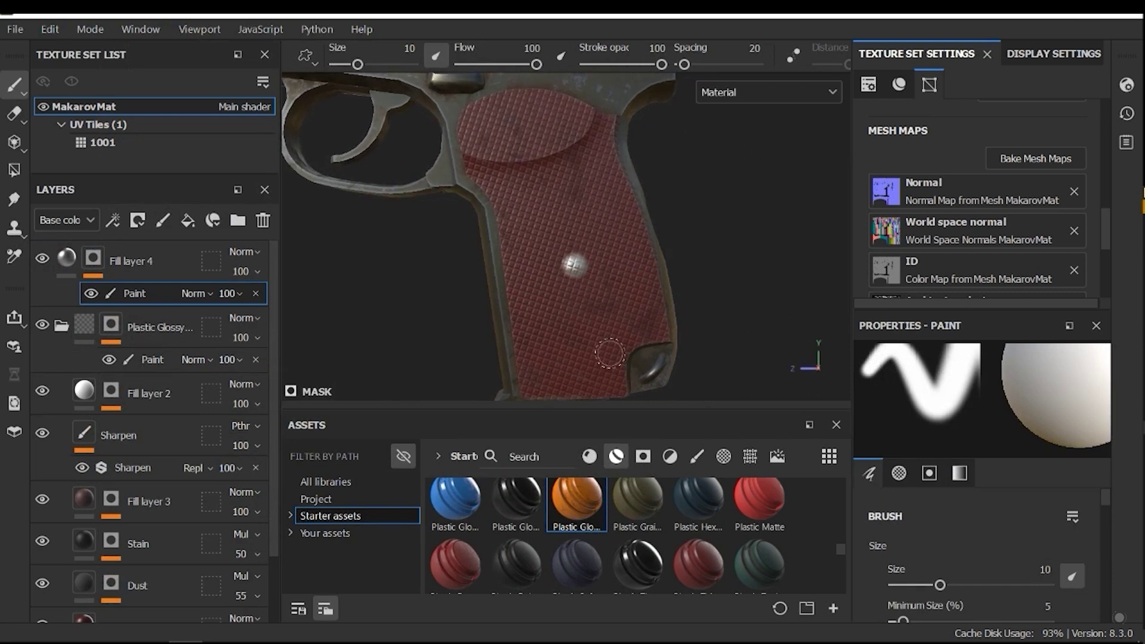
# Step: Examine the metal dab up close and on both sides of the grip
pyautogui.scroll(-3, 611, 313)
pyautogui.moveTo(623, 310)
pyautogui.keyDown('alt'); pyautogui.mouseDown()
pyautogui.moveTo(589, 329)
pyautogui.moveTo(606, 331)
pyautogui.mouseUp(); pyautogui.keyUp('alt')
pyautogui.scroll(-3, 684, 290)
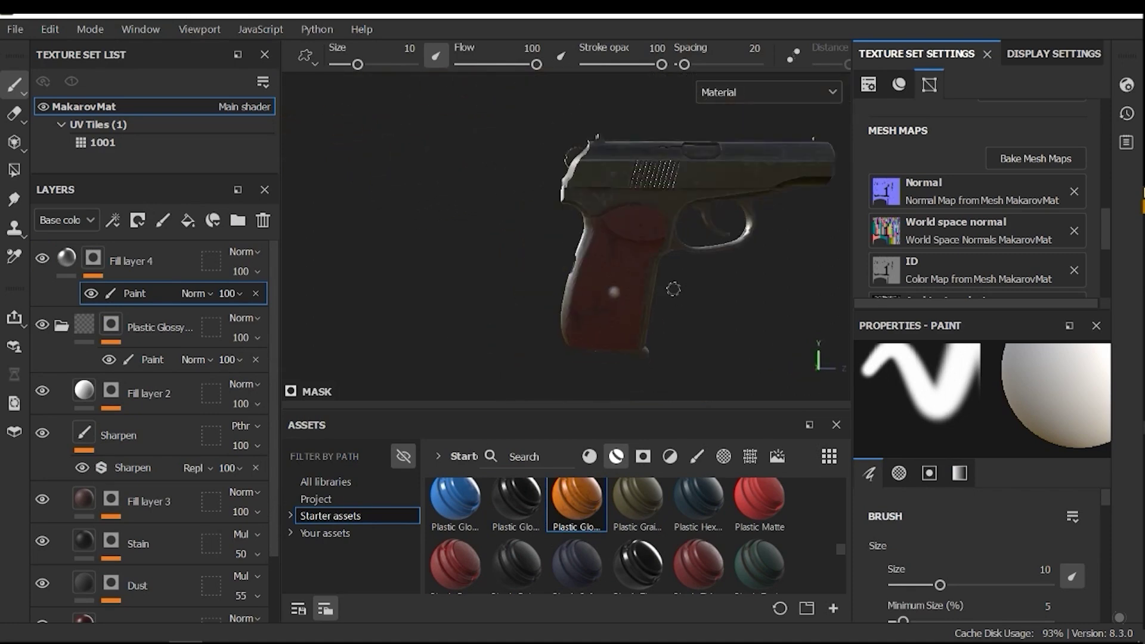
pyautogui.keyDown('alt'); pyautogui.moveTo(673, 289); pyautogui.dragTo(854, 309); pyautogui.keyUp('alt')
pyautogui.scroll(8, 604, 301)
pyautogui.keyDown('alt'); pyautogui.moveTo(601, 291); pyautogui.dragTo(573, 282); pyautogui.keyUp('alt')
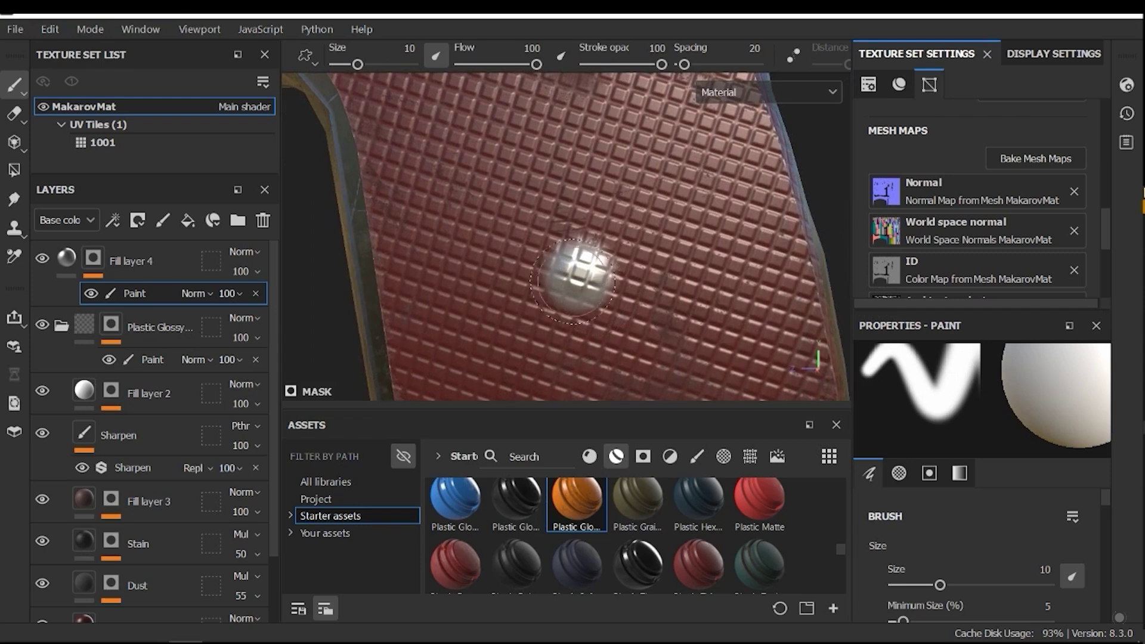
pyautogui.scroll(-8, 584, 281)
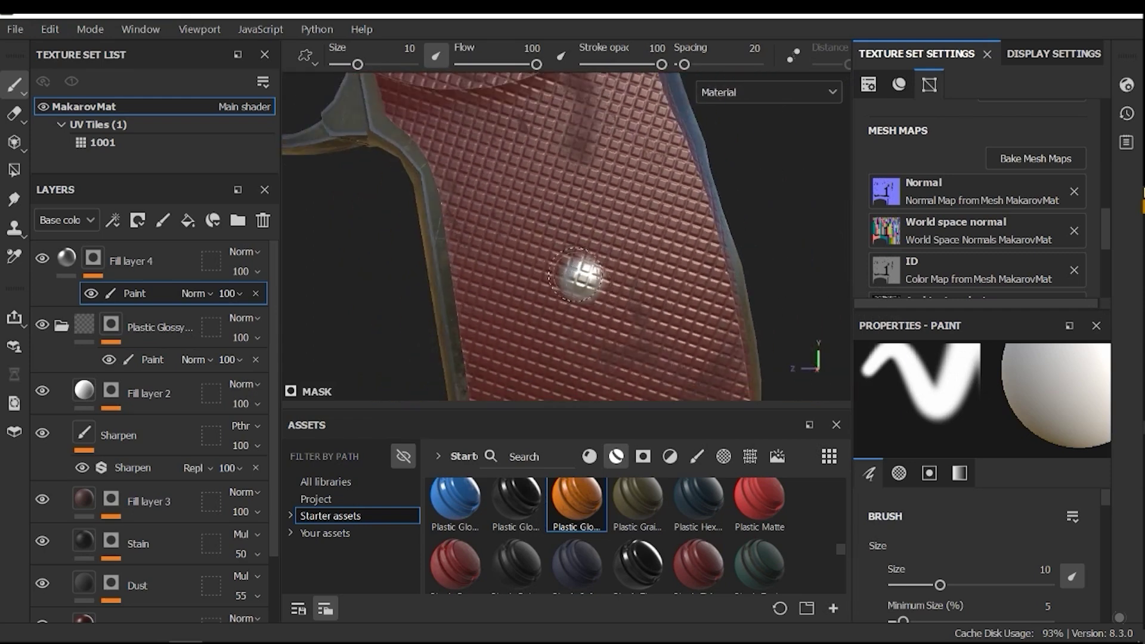
pyautogui.scroll(8, 577, 302)
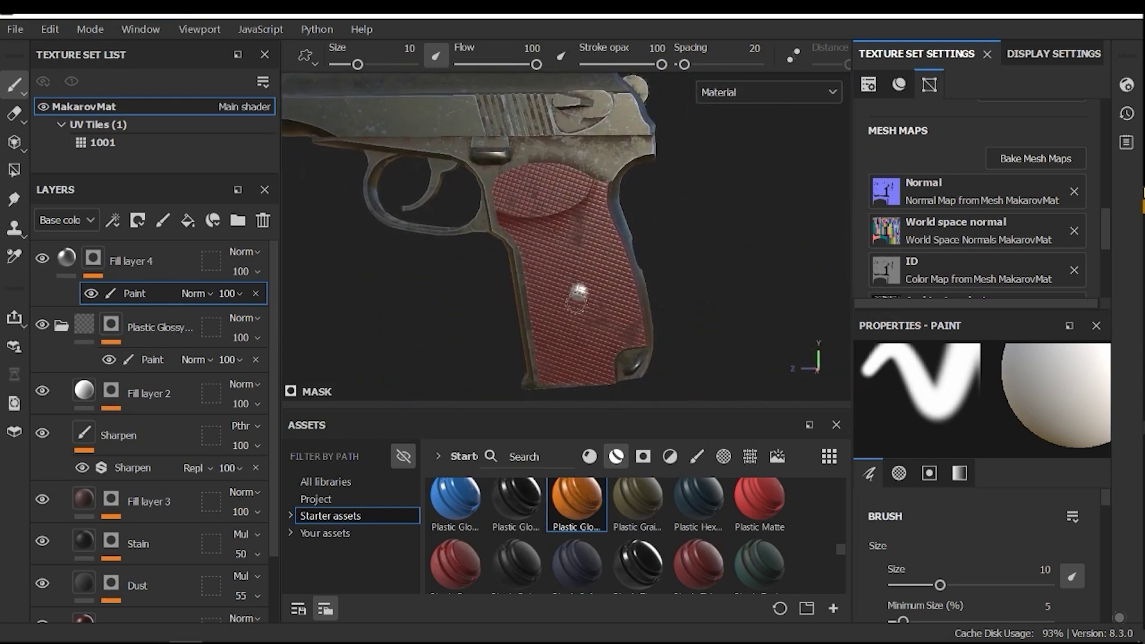
# Step: Paint black at brush size 8.77 in the Plastic Glossy folder's mask to remove the tile pattern under the metal dab
pyautogui.click(129, 335)
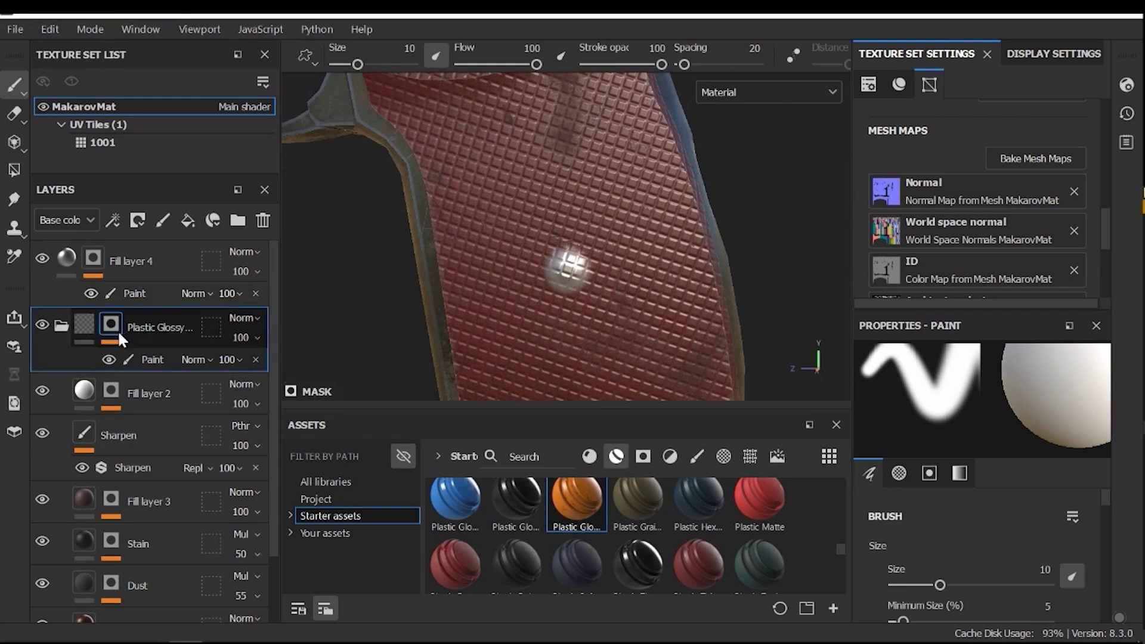
pyautogui.click(42, 325)
pyautogui.click(39, 325)
pyautogui.click(149, 359)
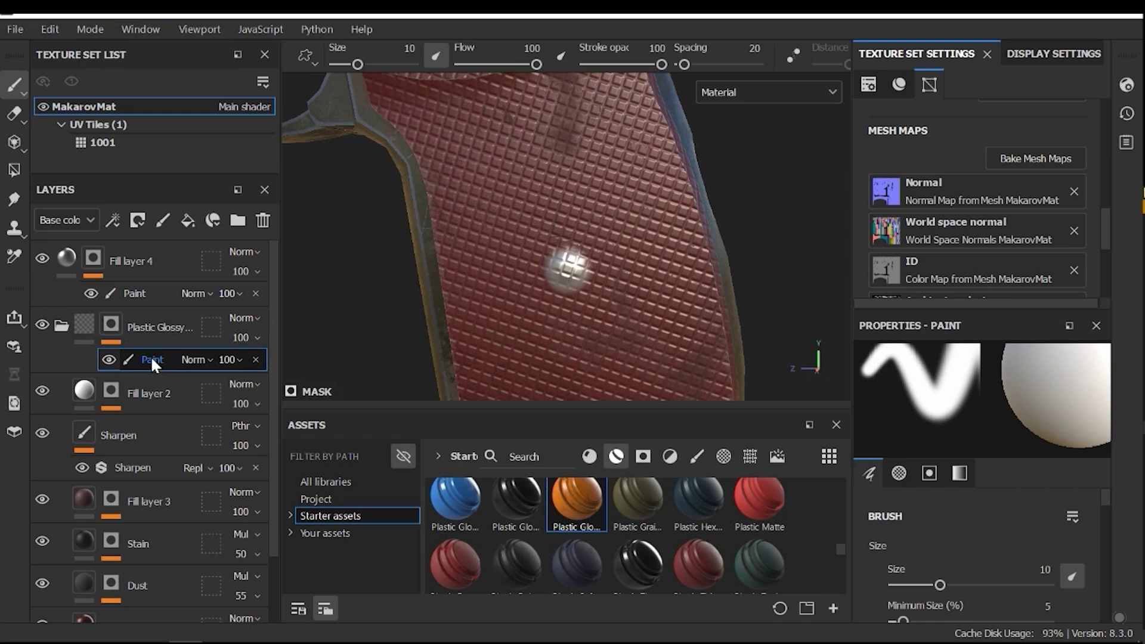
pyautogui.moveTo(603, 299)
pyautogui.keyDown('alt'); pyautogui.mouseDown()
pyautogui.moveTo(614, 294)
pyautogui.moveTo(569, 268)
pyautogui.moveTo(563, 244)
pyautogui.moveTo(567, 288)
pyautogui.mouseUp(); pyautogui.keyUp('alt')
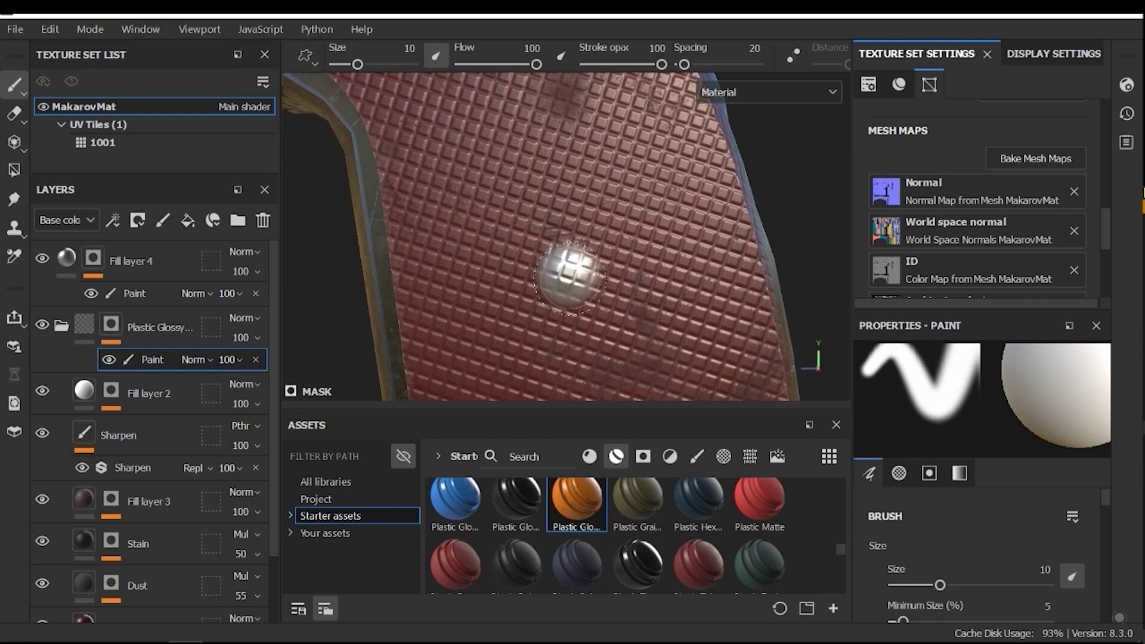
pyautogui.keyDown('ctrl'); pyautogui.moveTo(570, 277); pyautogui.dragTo(568, 278, button='right'); pyautogui.keyUp('ctrl')
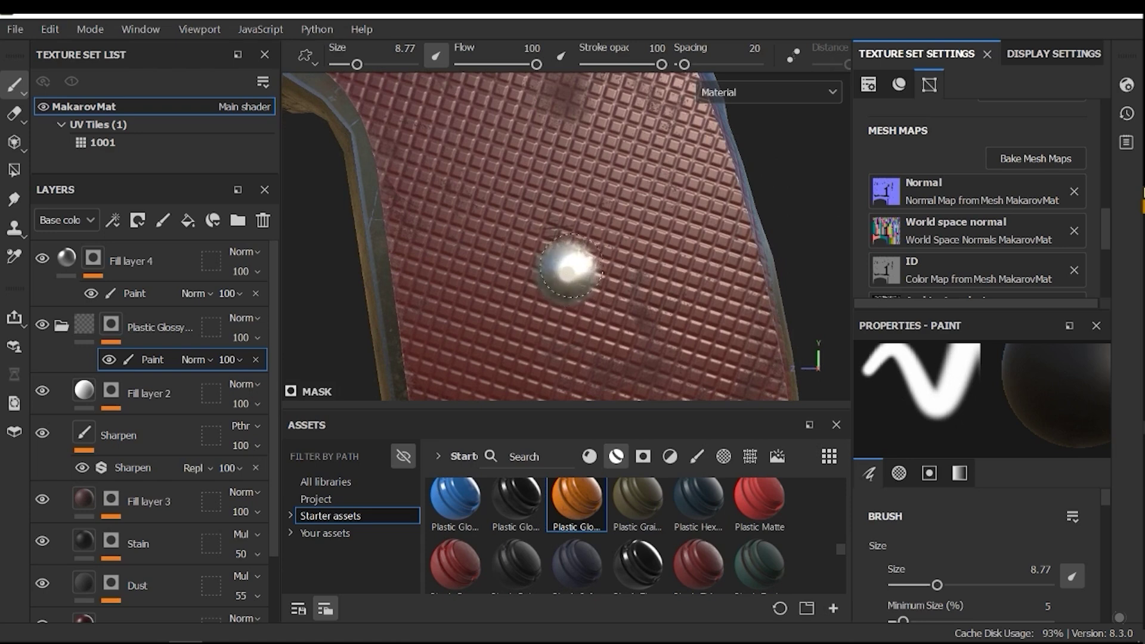
# Step: Inspect the smoothed metal dab on both sides of the grip and against the whole pistol
pyautogui.scroll(-6, 685, 268)
pyautogui.keyDown('alt'); pyautogui.moveTo(684, 269); pyautogui.dragTo(284, 298); pyautogui.keyUp('alt')
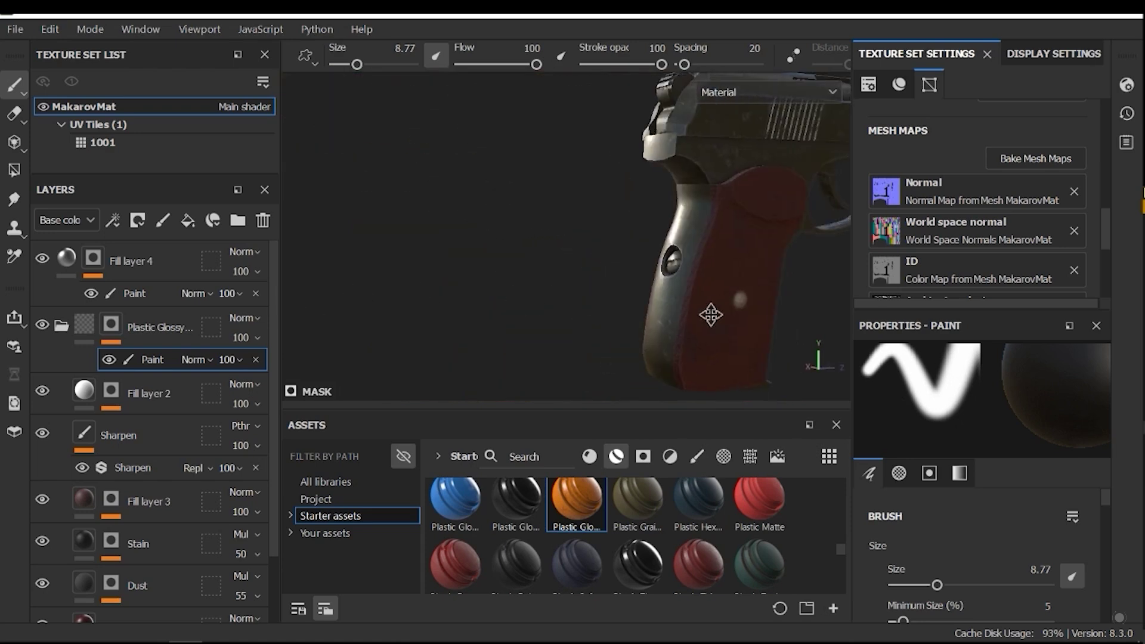
pyautogui.keyDown('alt'); pyautogui.moveTo(710, 314); pyautogui.dragTo(644, 299, button='middle'); pyautogui.keyUp('alt')
pyautogui.scroll(4, 700, 301)
pyautogui.scroll(4, 588, 257)
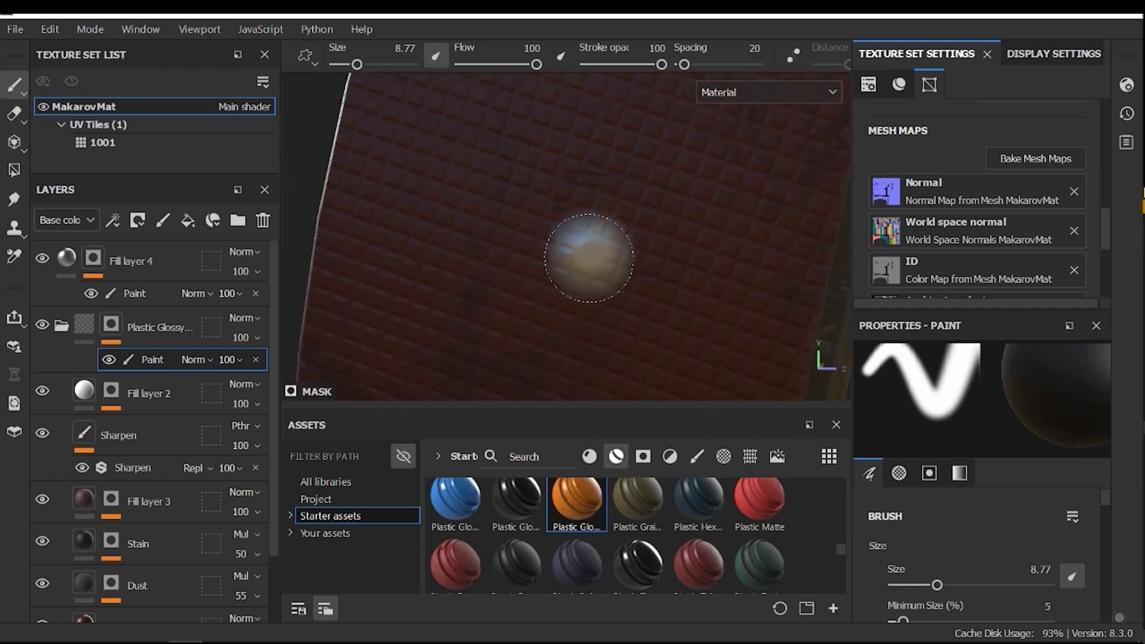
pyautogui.scroll(-6, 624, 232)
pyautogui.moveTo(623, 233)
pyautogui.keyDown('alt'); pyautogui.mouseDown()
pyautogui.moveTo(705, 251)
pyautogui.moveTo(678, 304)
pyautogui.moveTo(662, 260)
pyautogui.moveTo(700, 251)
pyautogui.moveTo(682, 299)
pyautogui.mouseUp(); pyautogui.keyUp('alt')
pyautogui.scroll(-2, 702, 257)
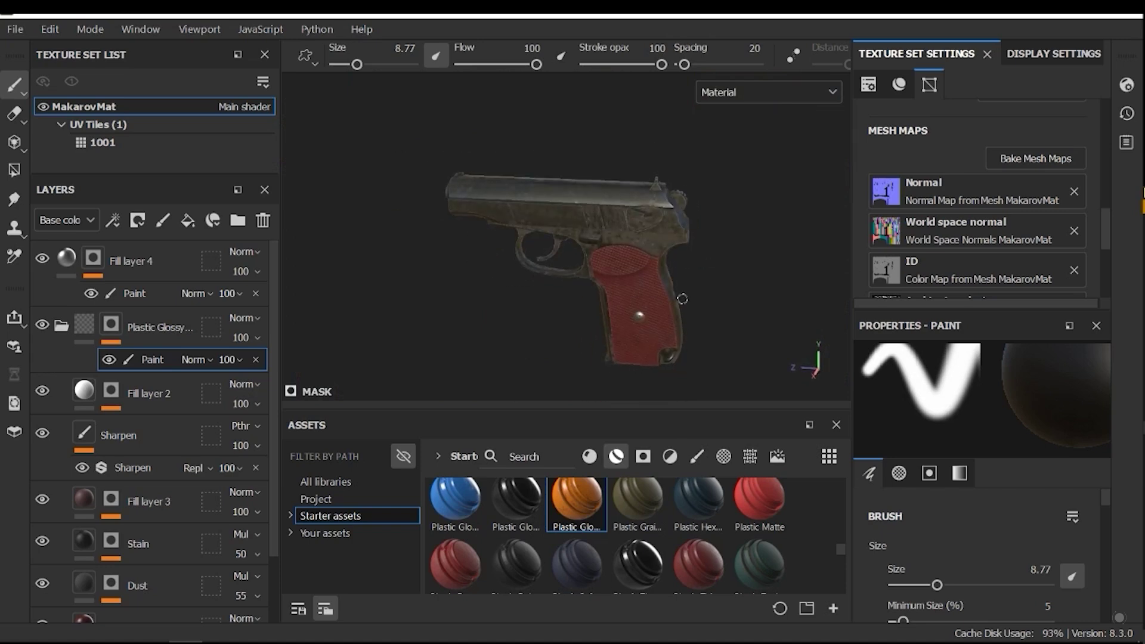
pyautogui.scroll(2, 706, 245)
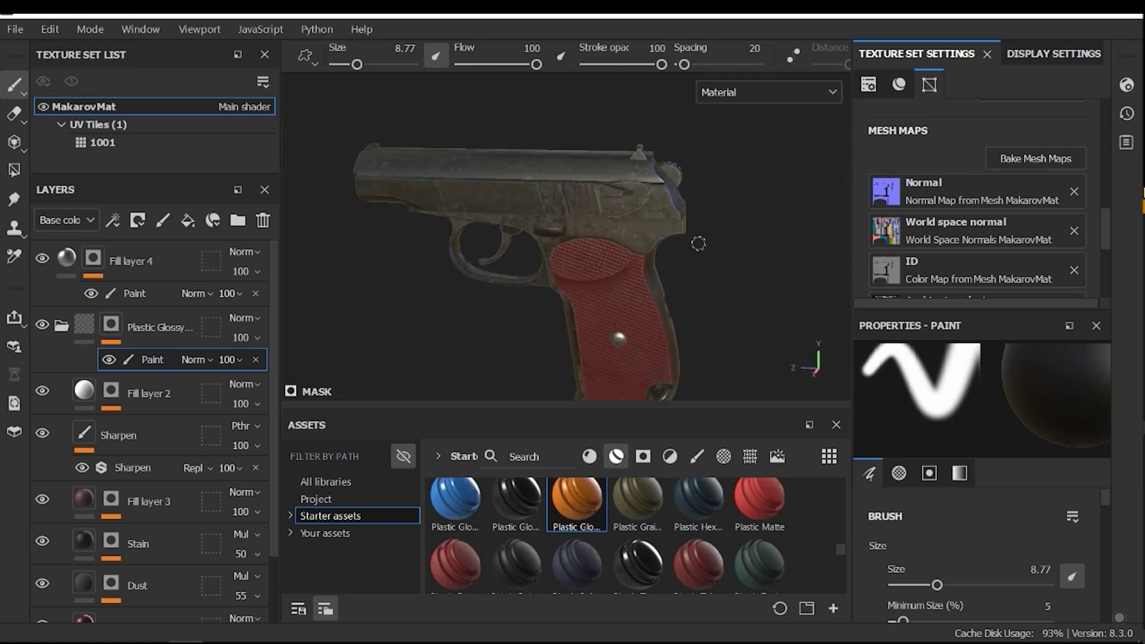